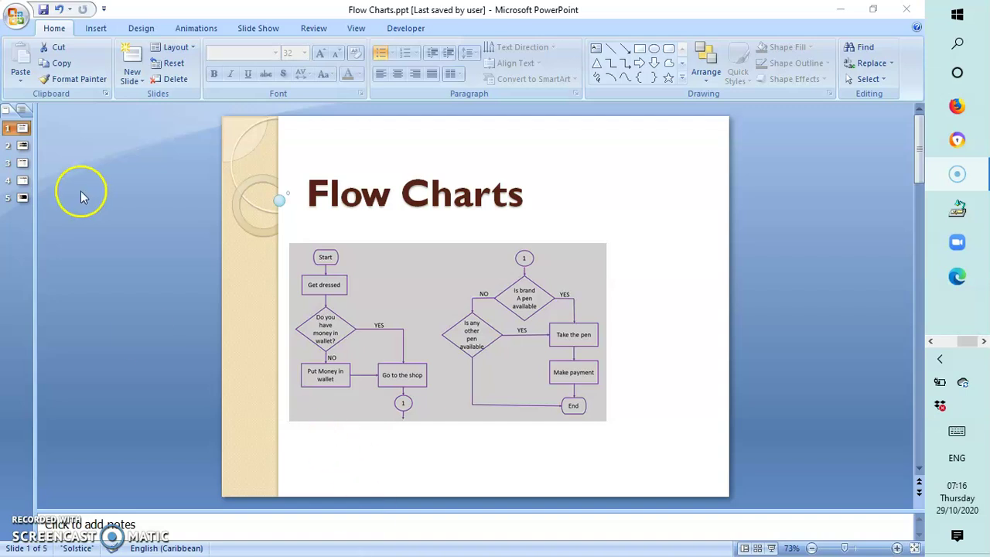
- Review the slides on the flow chart definition, symbols, typing guidelines and the supermarket temperature question
click(21, 147)
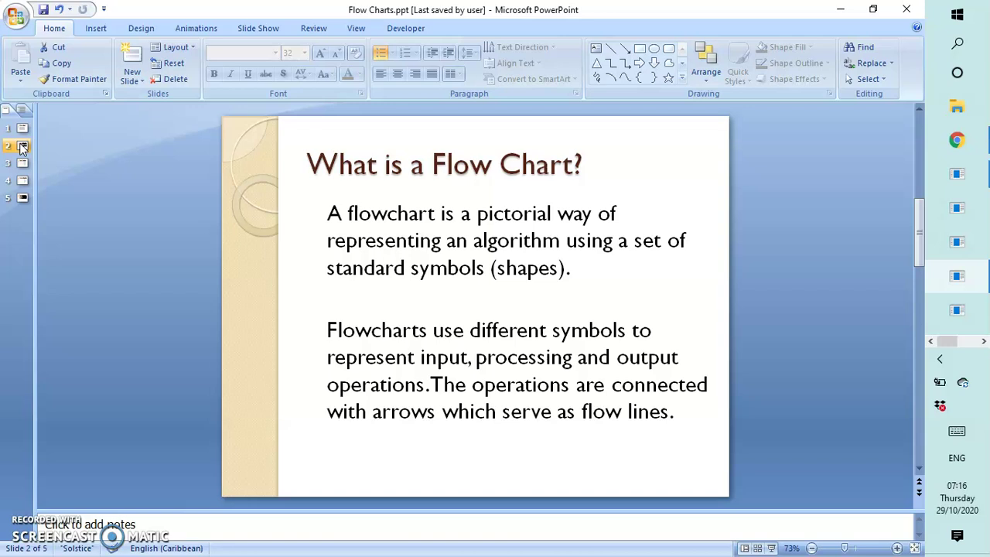
click(21, 150)
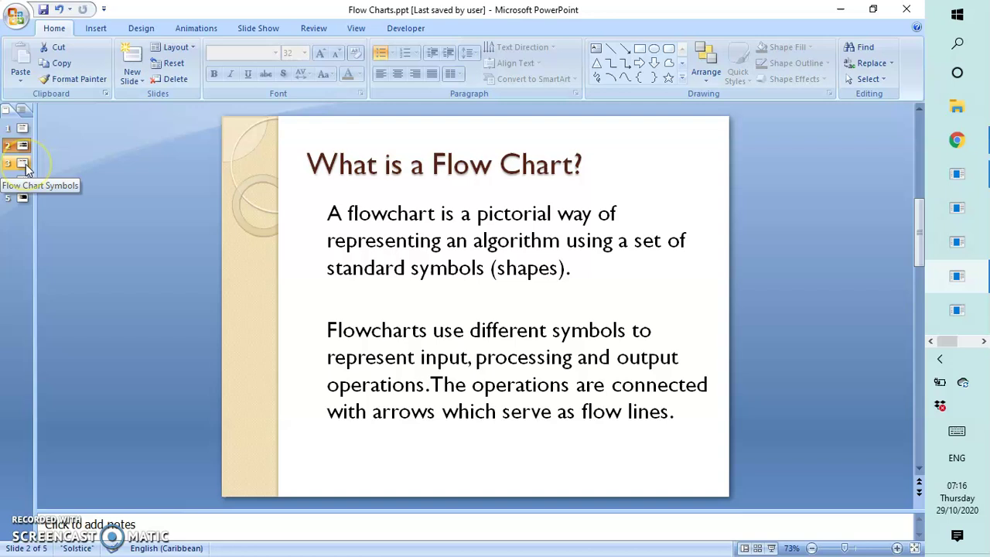
click(24, 166)
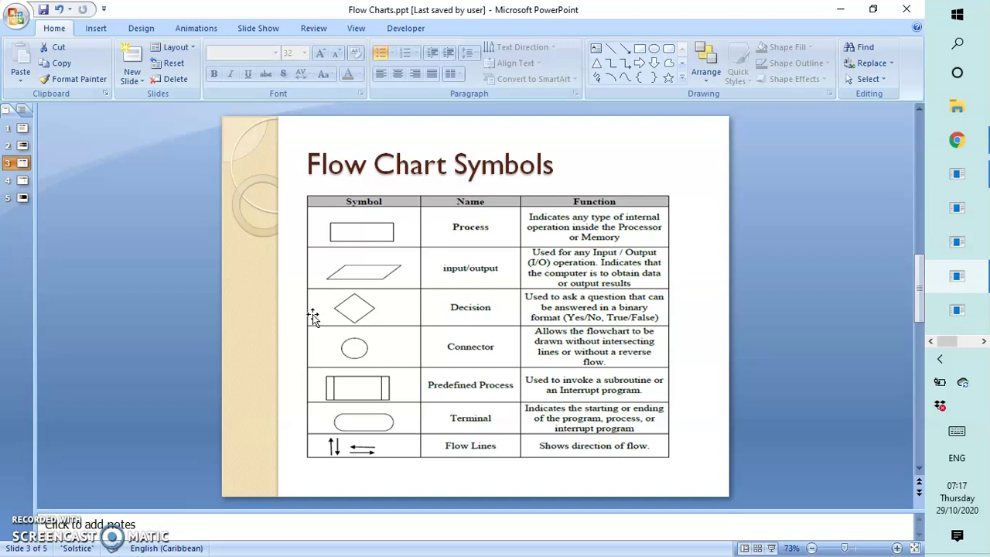
click(315, 354)
click(314, 449)
click(167, 322)
click(21, 181)
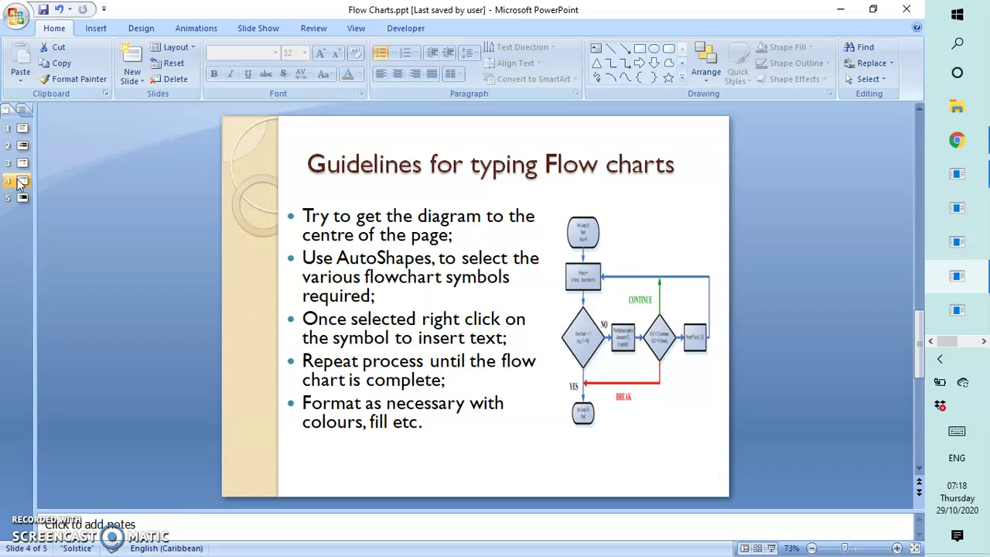
click(22, 199)
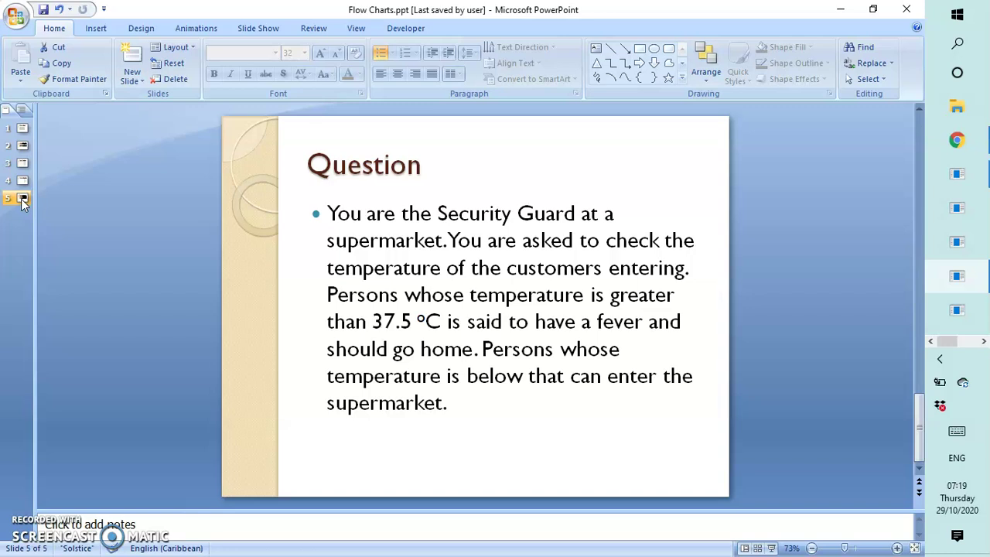
click(21, 200)
click(321, 270)
- Switch to the blank Word document and enter the title TEMPERATURE CHECK
click(955, 173)
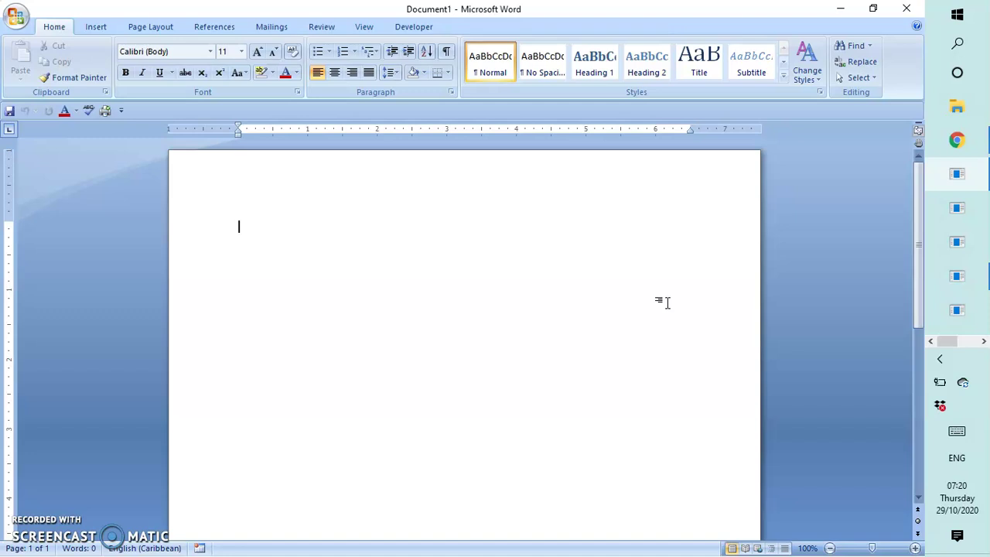
text(TEMPERATURE CJECK)
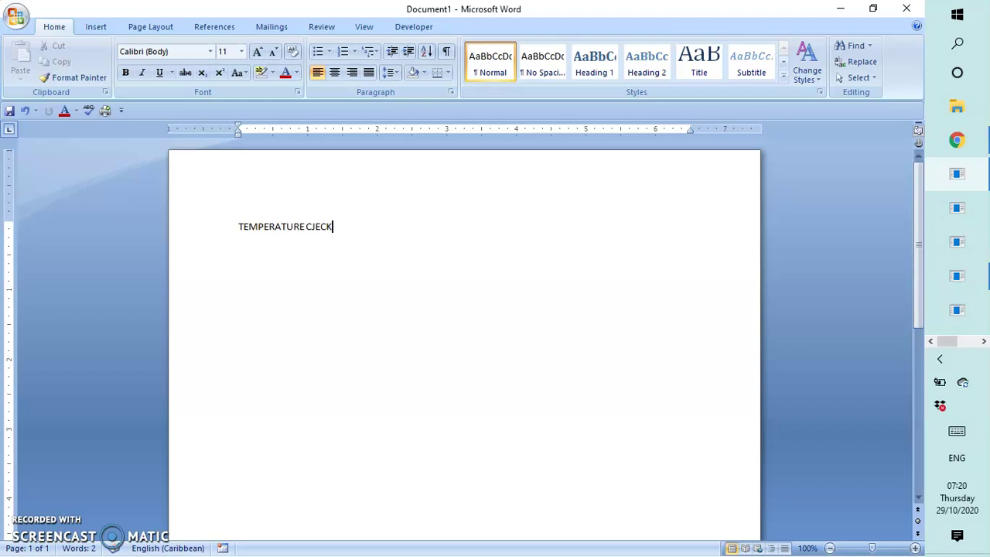
drag(628, 292, 347, 244)
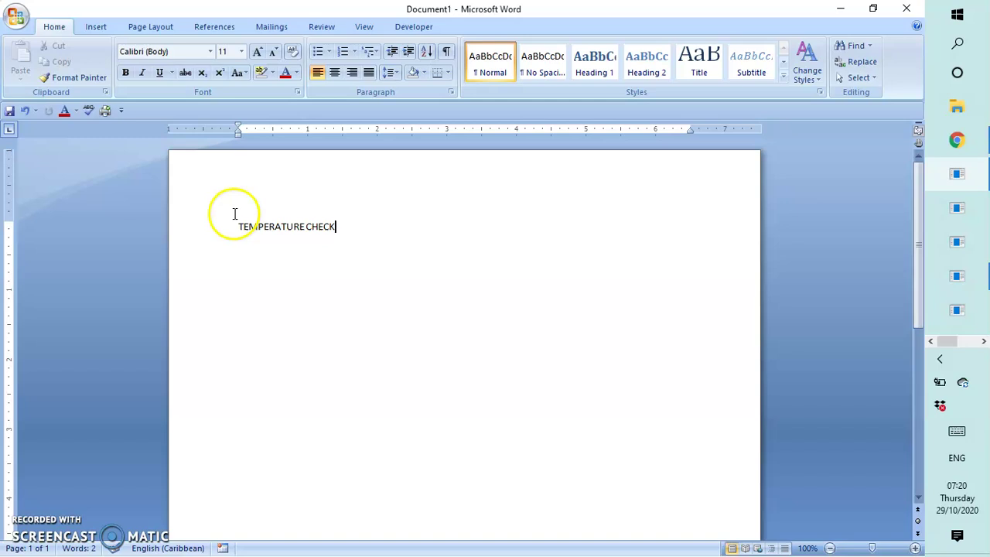
- Format the title in Times New Roman, size 14, and center it on the page
drag(238, 225, 347, 223)
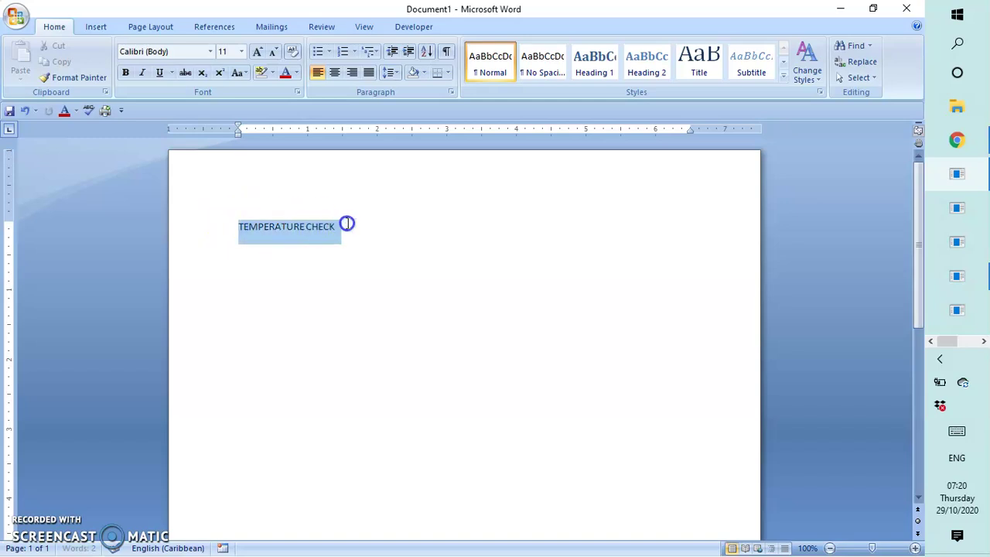
click(212, 53)
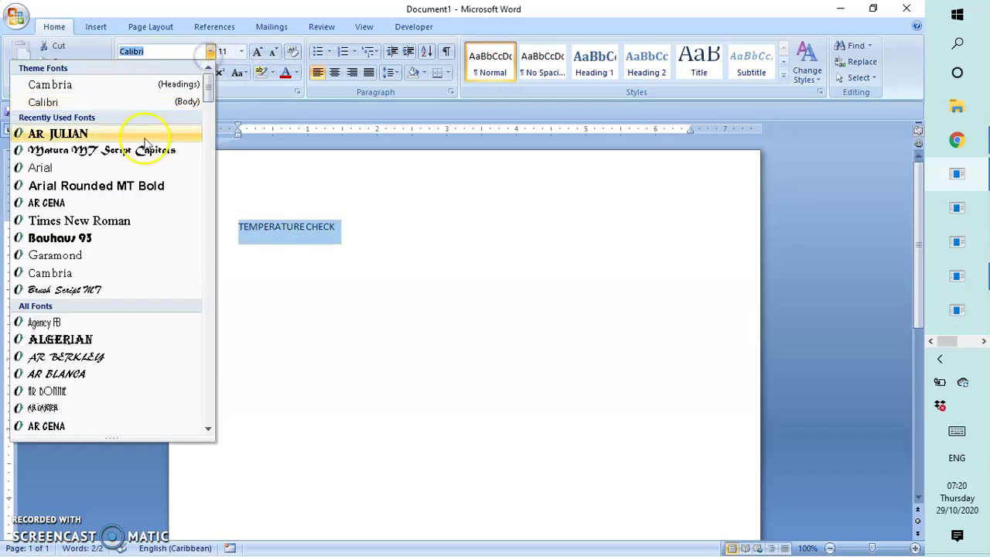
click(116, 222)
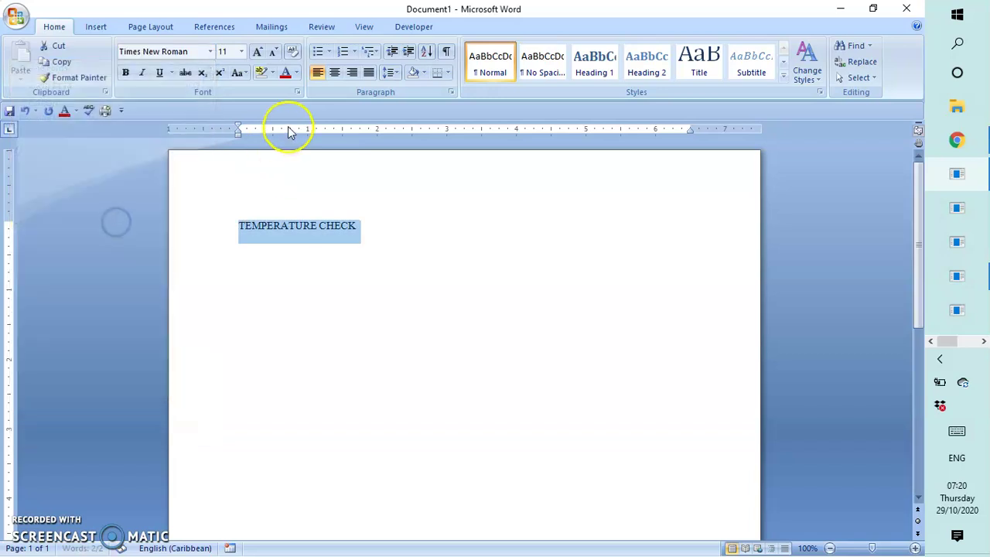
click(241, 55)
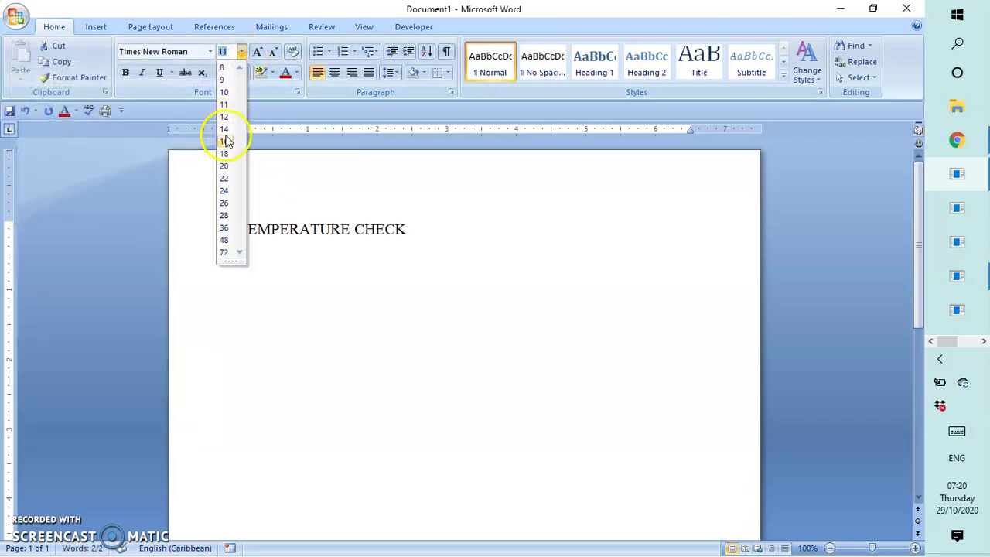
click(224, 130)
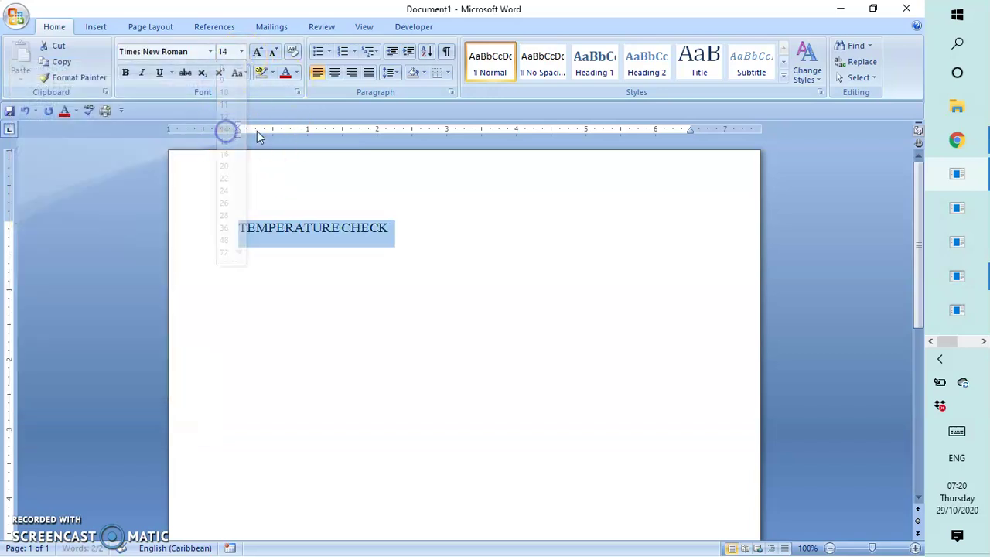
click(334, 72)
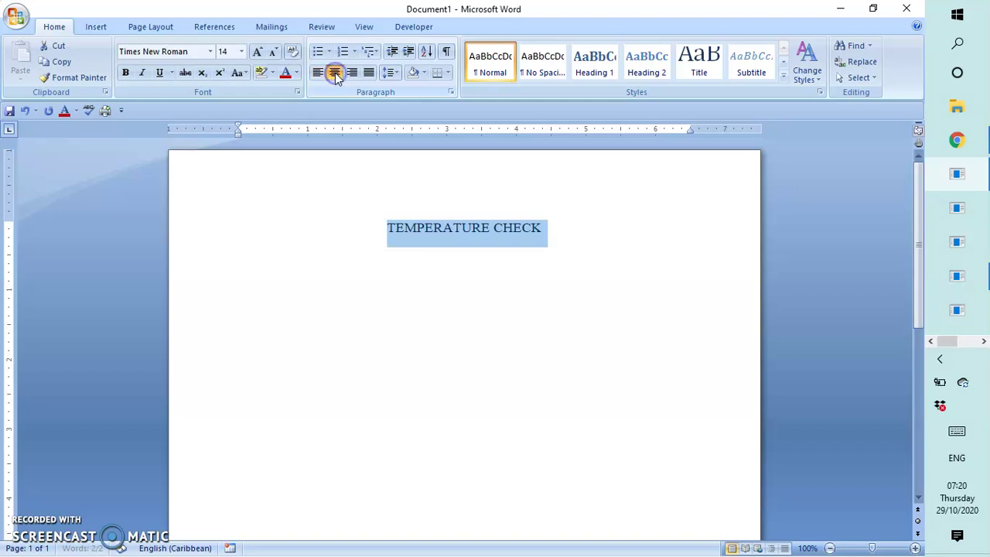
- Start a new line below the title, apply the No Spacing style and center it
click(565, 288)
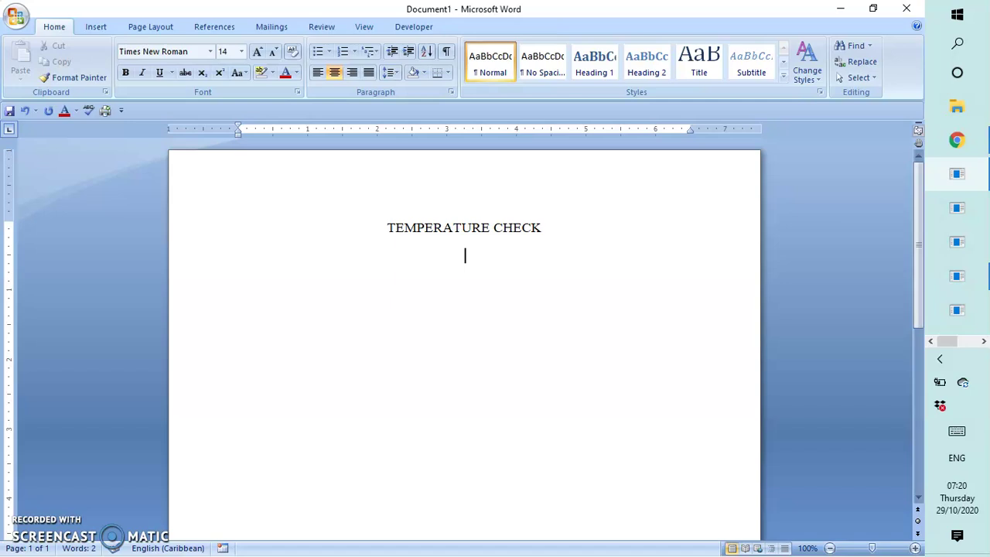
click(561, 132)
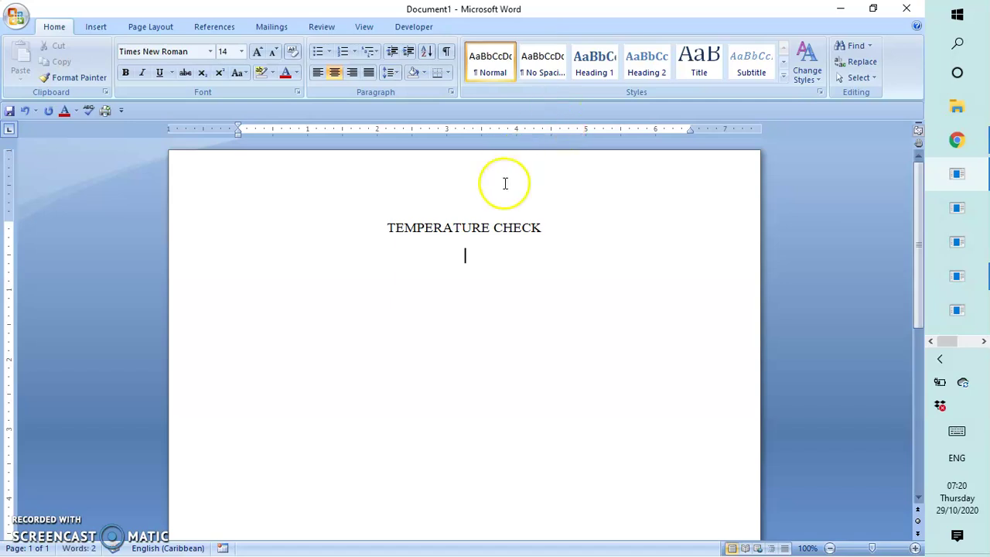
click(545, 66)
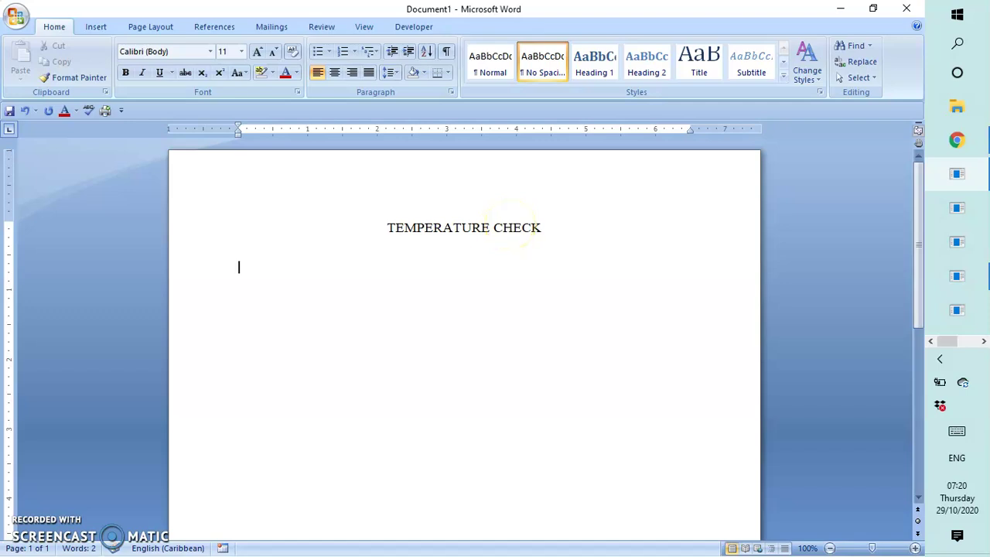
click(334, 73)
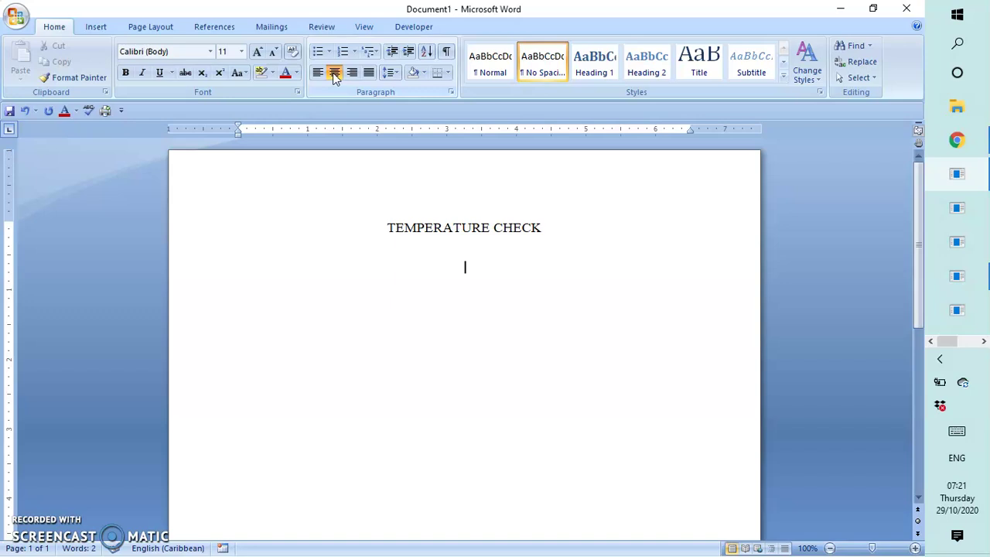
- Draw a flowchart terminator shape about 1.48" wide and 0.55" high, centered below the title
click(95, 28)
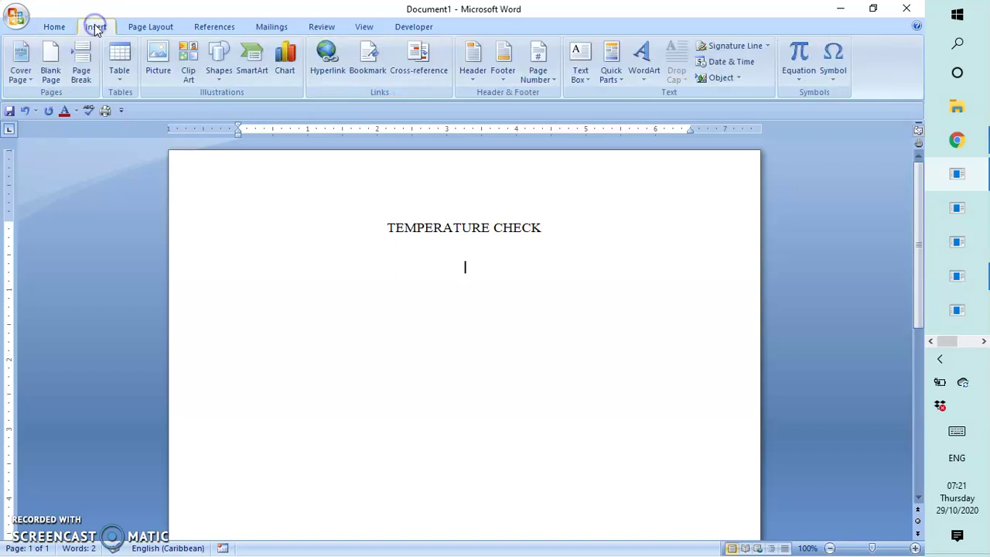
click(219, 56)
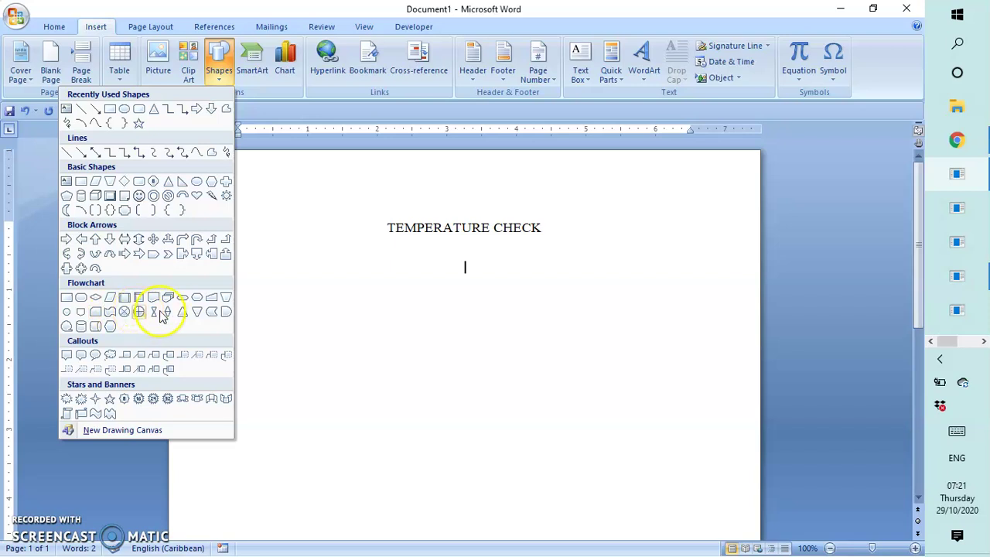
click(182, 299)
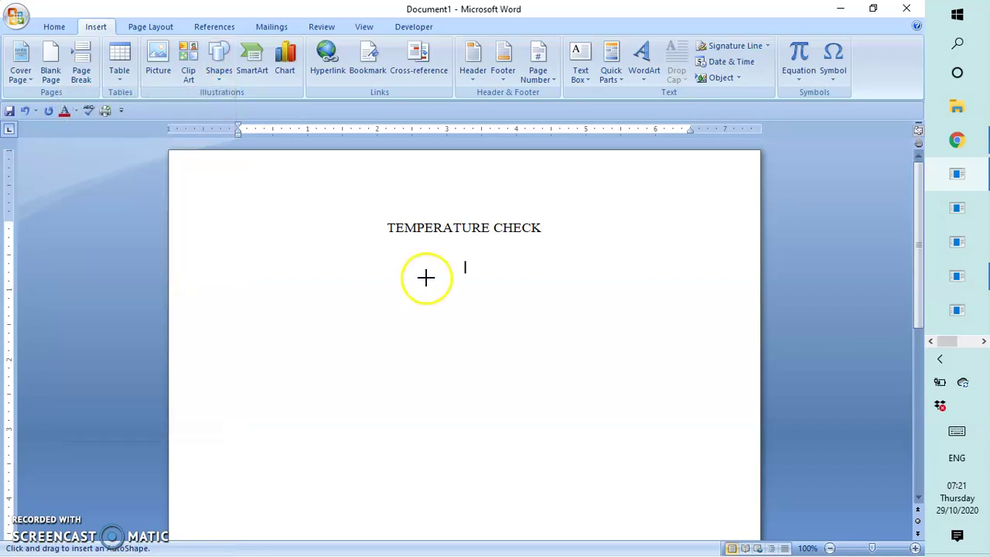
click(442, 288)
drag(442, 299, 459, 272)
click(555, 287)
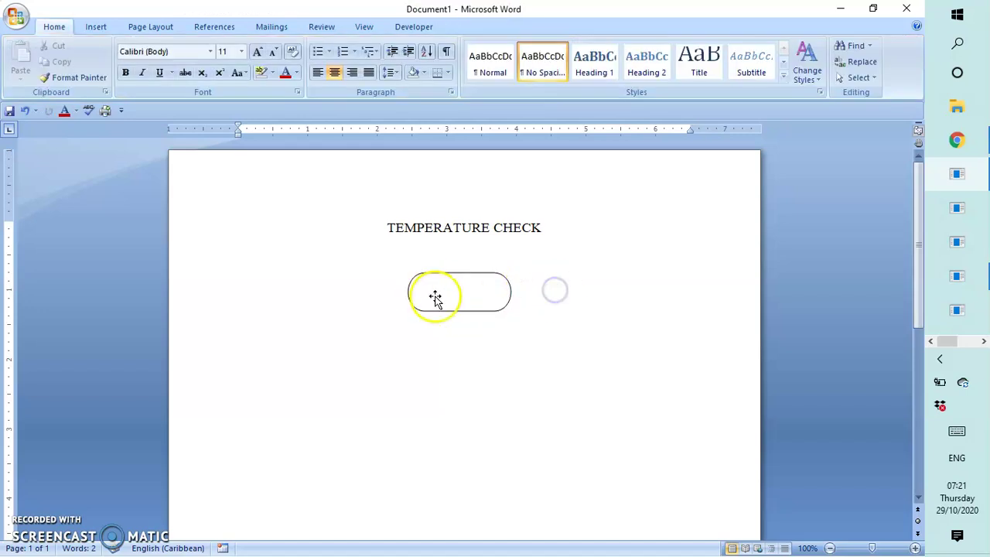
- Add the text START inside the terminator shape and center it
click(454, 290)
right_click(455, 290)
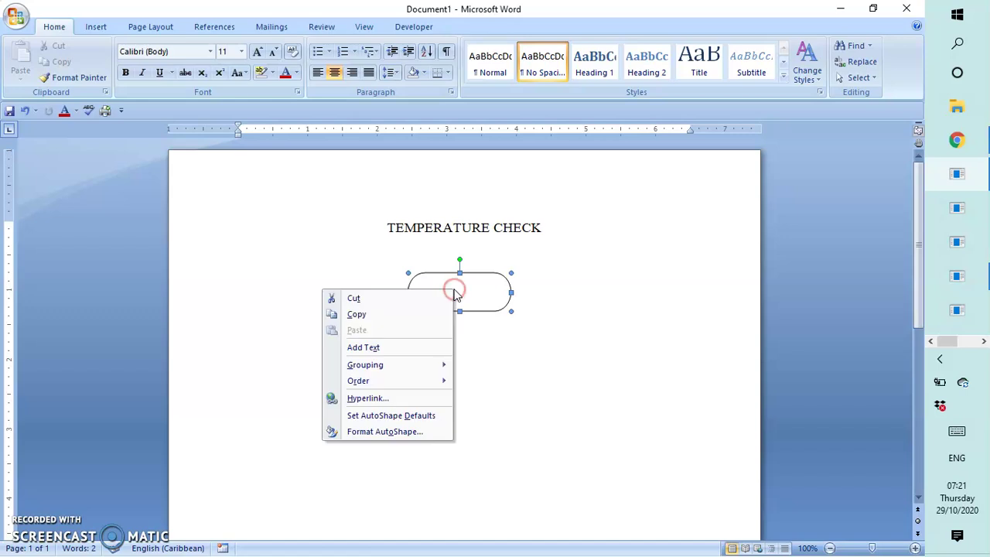
click(388, 347)
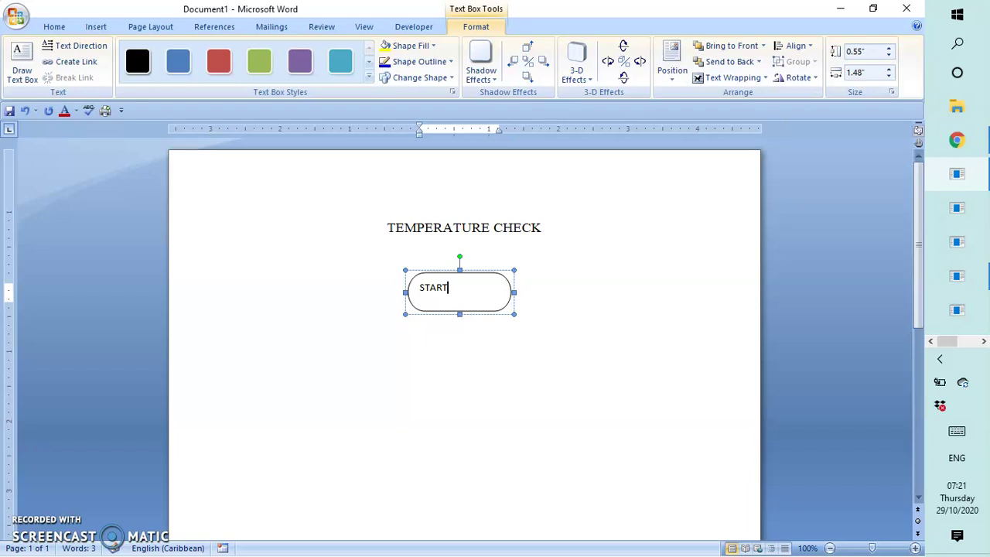
drag(468, 287, 423, 288)
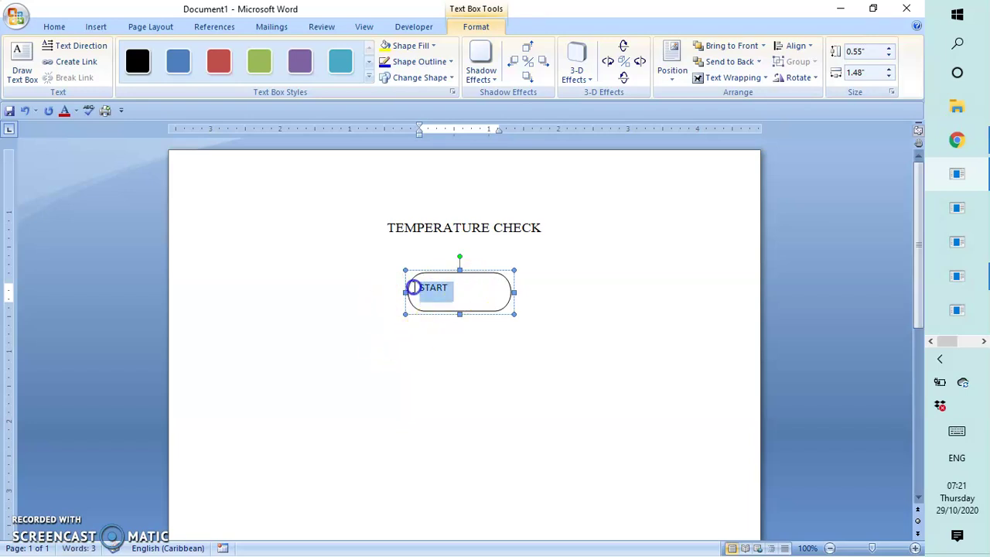
click(54, 26)
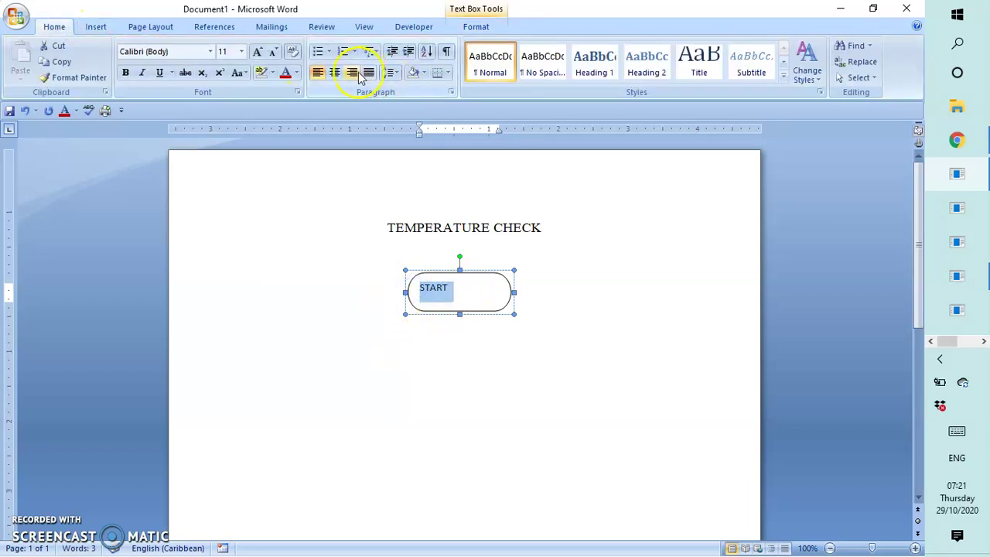
click(334, 73)
click(478, 338)
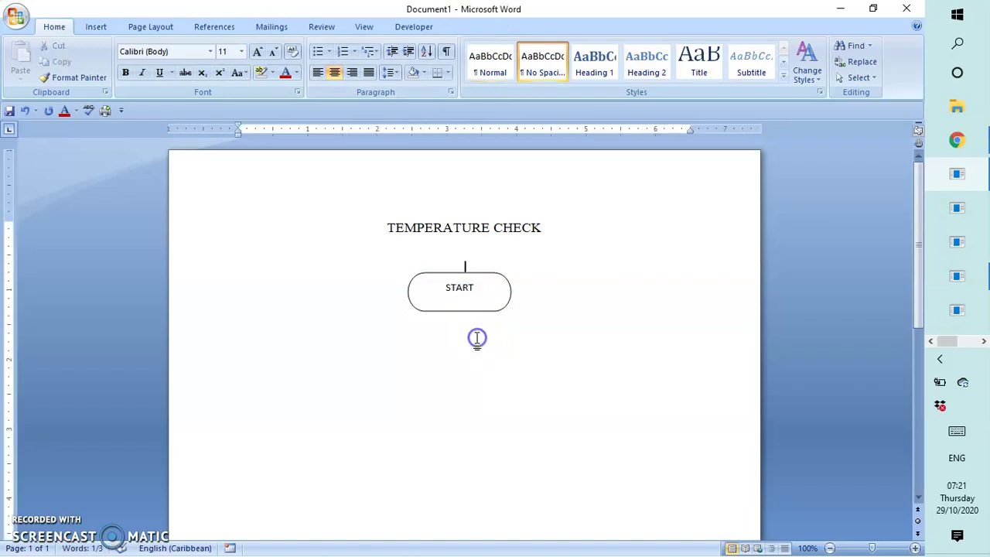
- Draw a flowchart input/output parallelogram about 2.01" wide and 0.67" high below the START shape
click(96, 27)
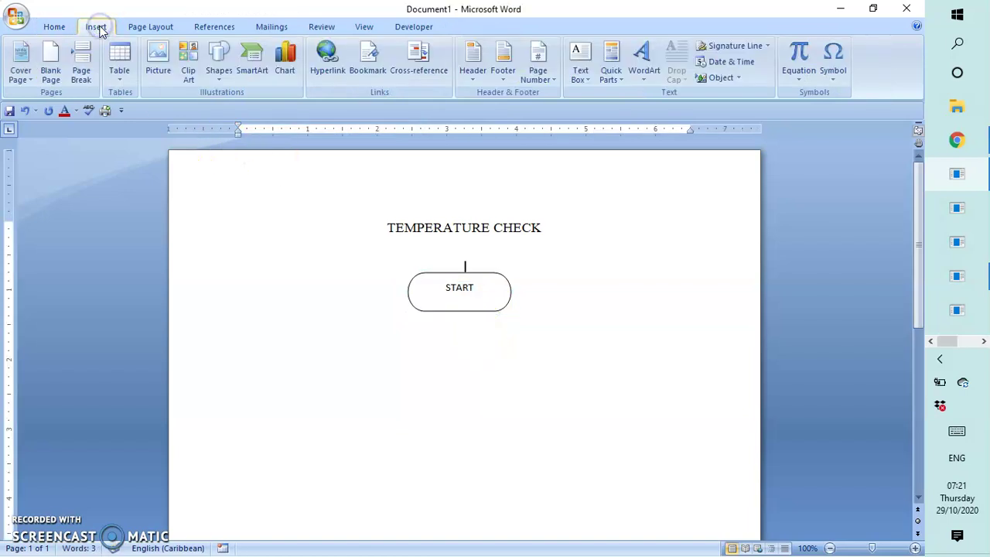
click(218, 65)
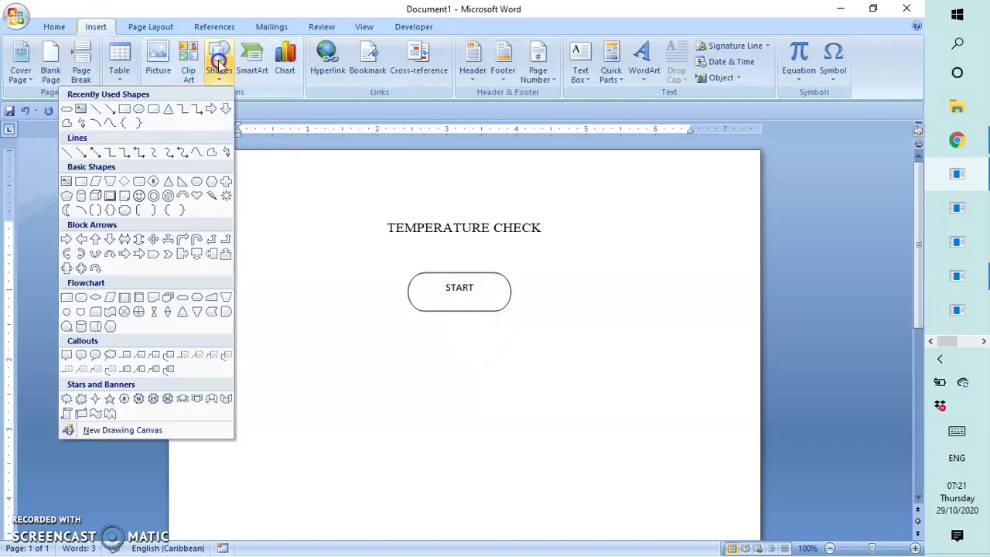
click(109, 297)
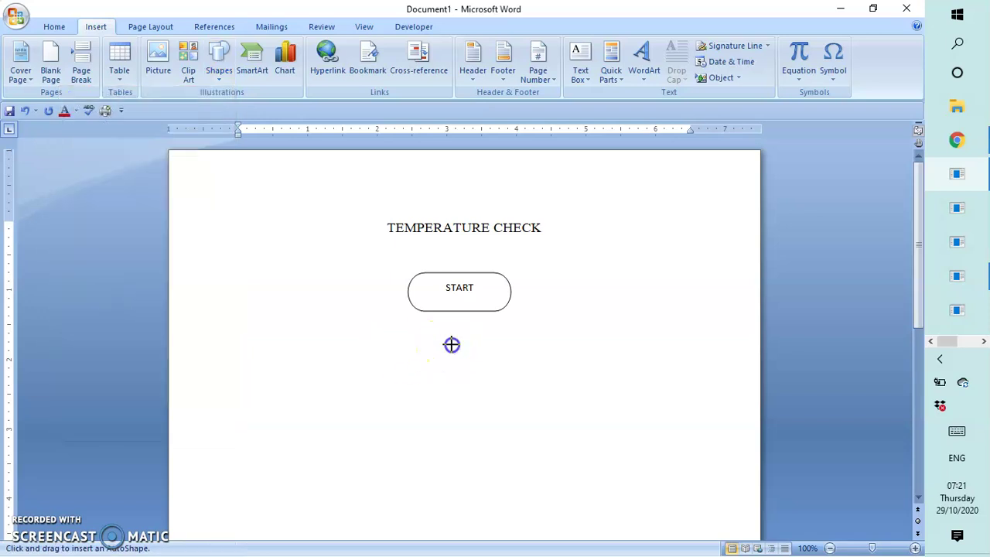
click(451, 344)
mouse_move(485, 347)
mouse_down()
mouse_move(454, 365)
mouse_move(381, 362)
mouse_up()
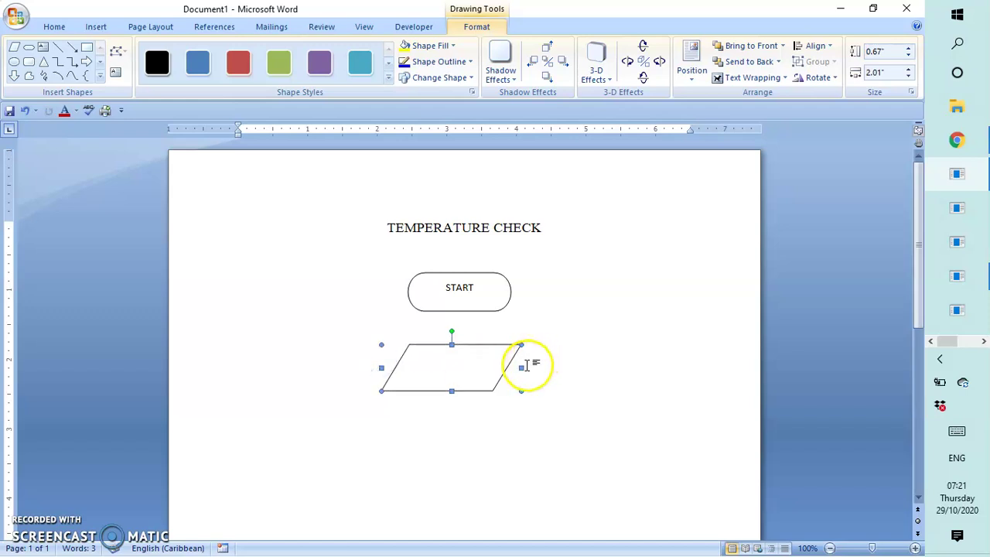
- Resize the parallelogram to about 2.42" wide and 0.48" high
drag(526, 367, 550, 368)
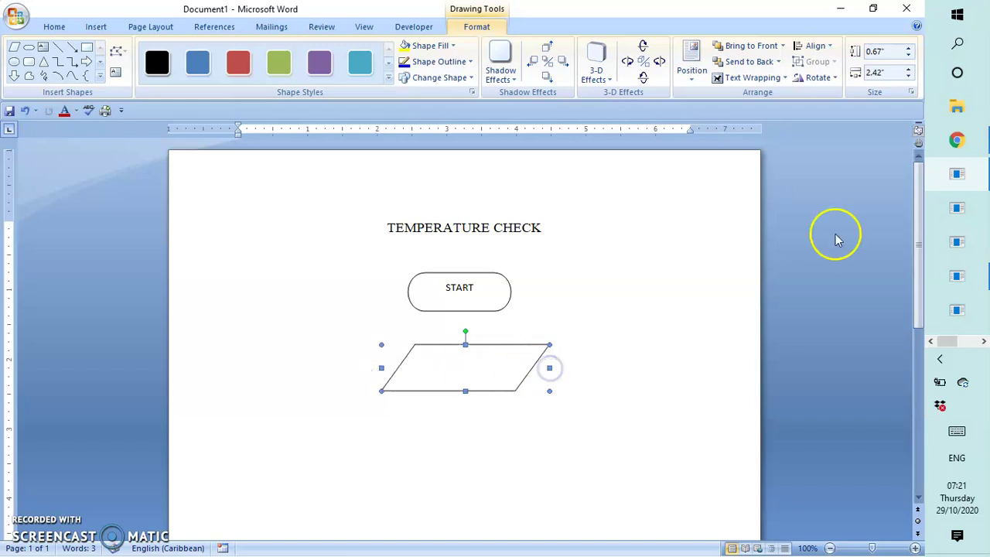
drag(919, 204, 921, 224)
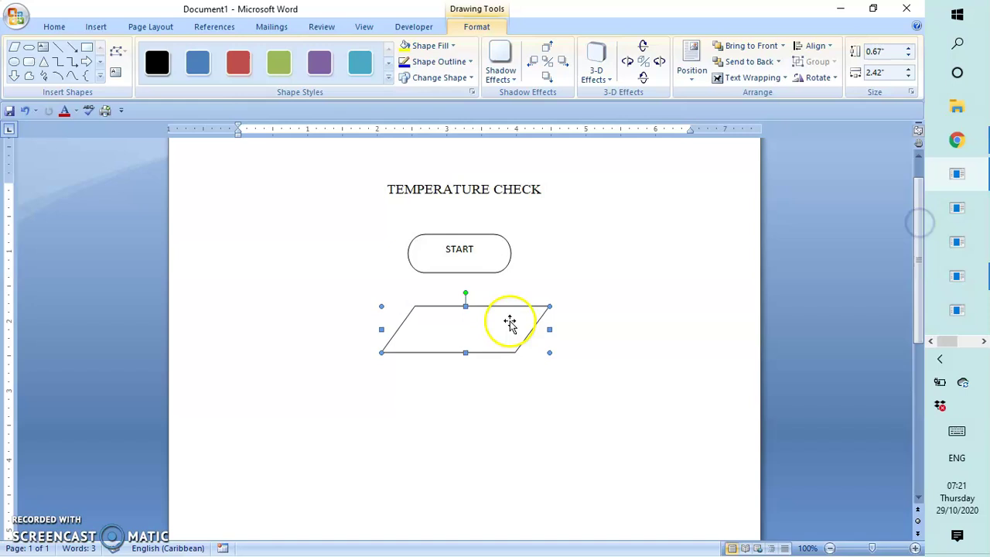
drag(465, 353, 465, 340)
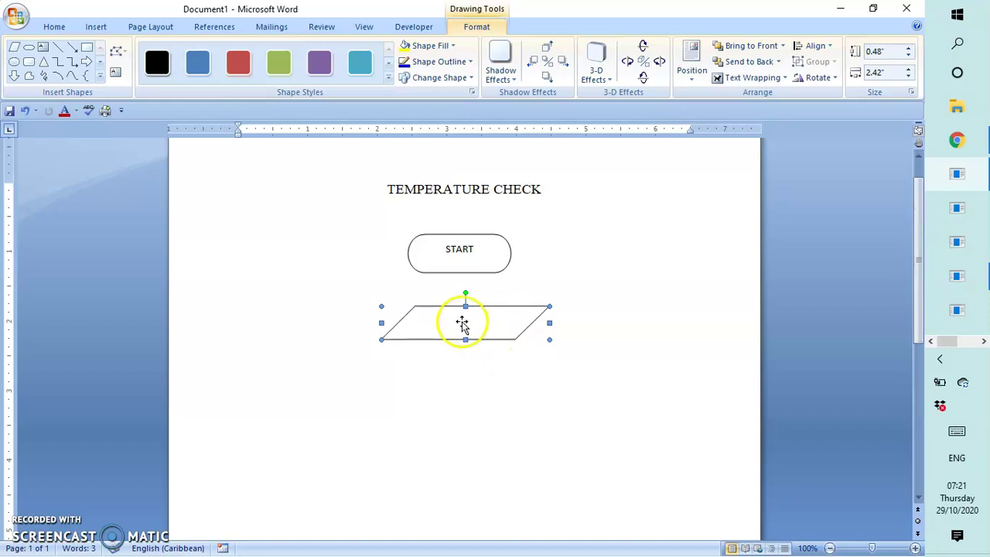
- Add the text READ TEMP on two lines inside the parallelogram and apply the No Spacing style to it
right_click(462, 323)
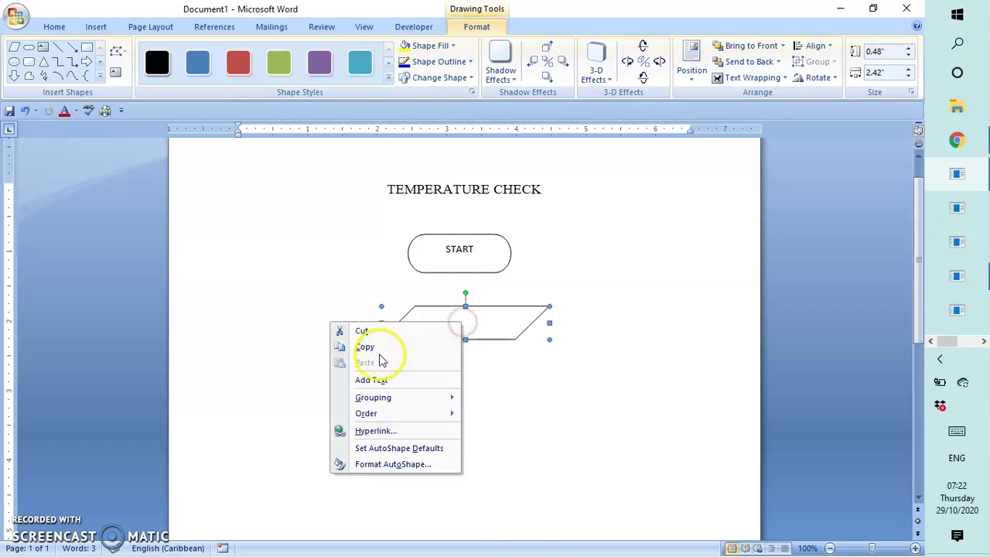
click(377, 381)
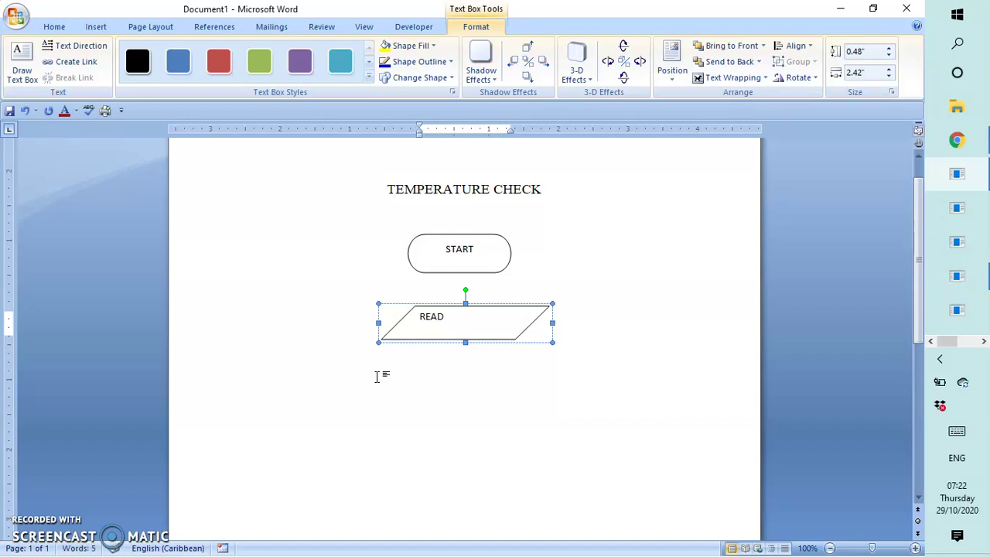
drag(416, 317, 458, 321)
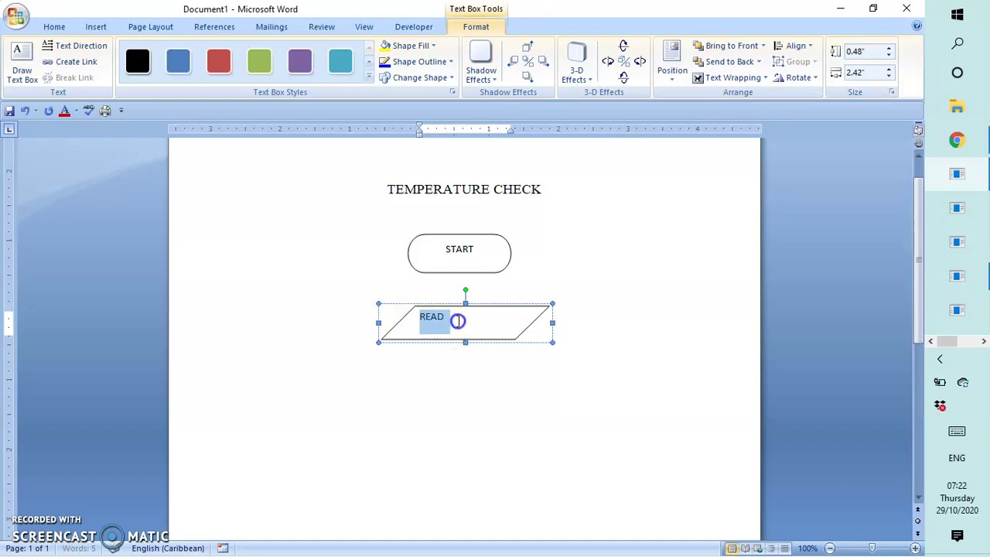
click(55, 25)
click(543, 60)
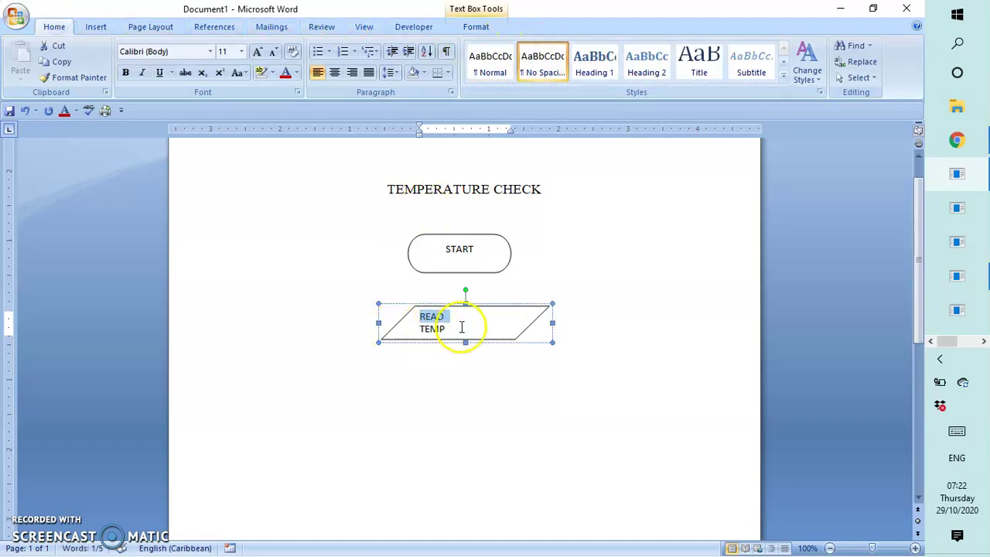
- Center both lines of the READ TEMP text and move the parallelogram slightly up and left, closer to the START shape
click(460, 327)
triple_click(445, 328)
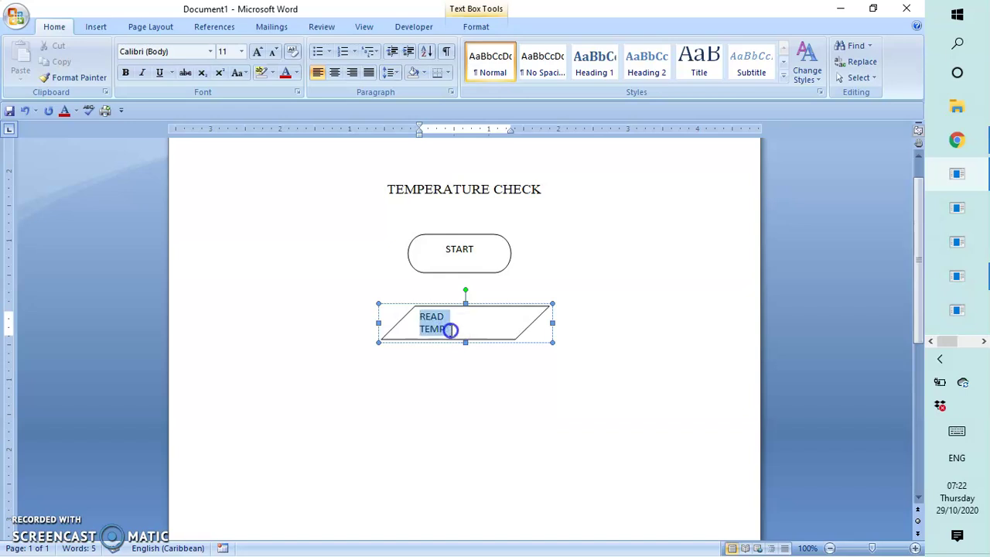
click(335, 73)
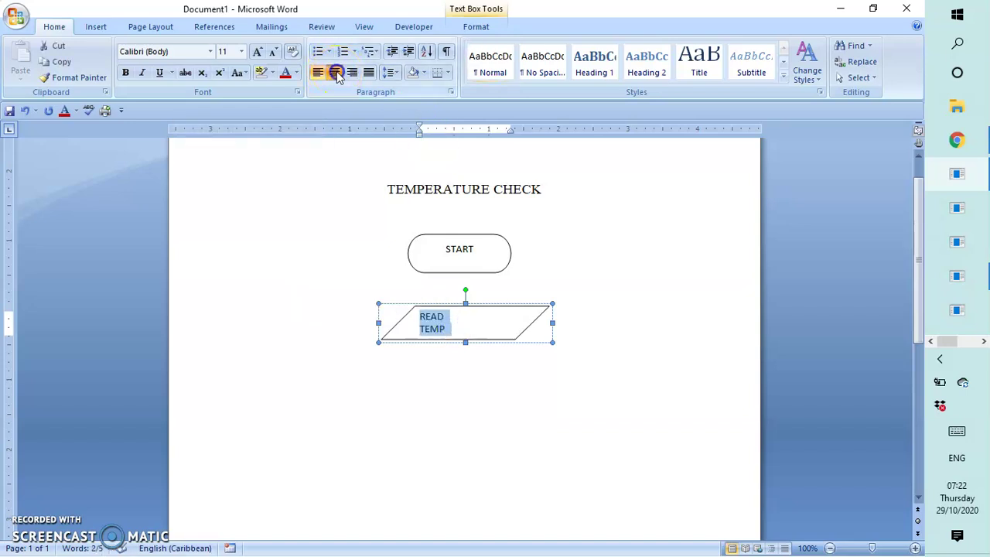
click(464, 369)
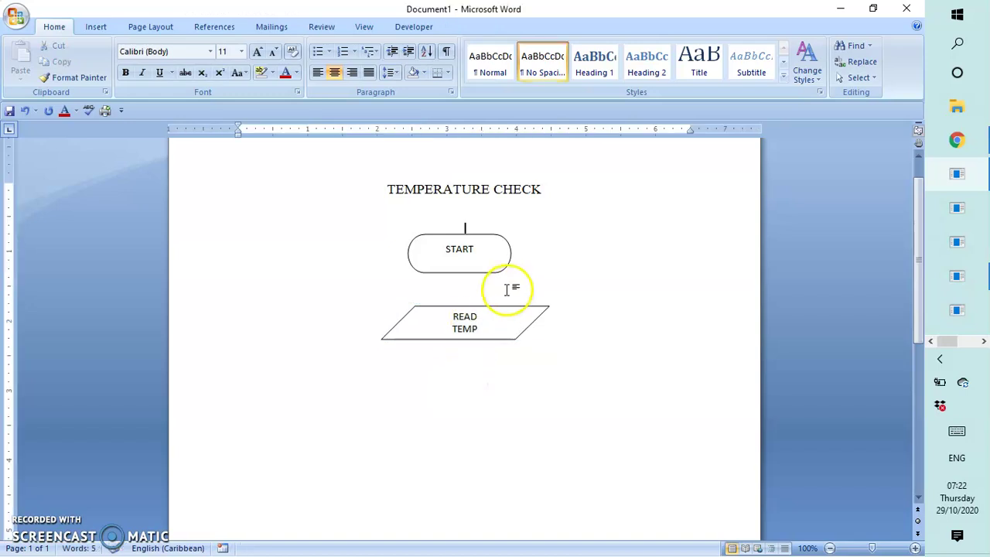
drag(490, 310, 480, 296)
click(482, 353)
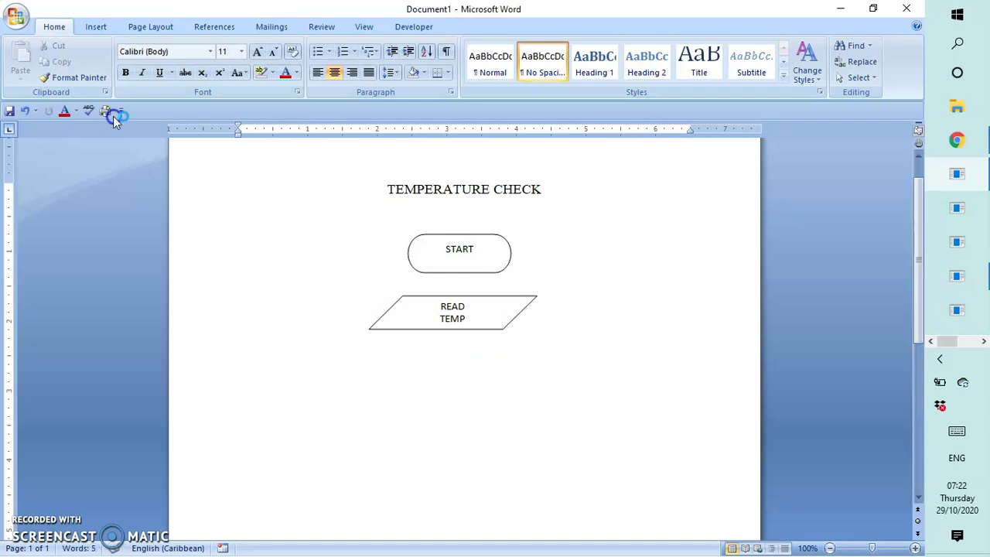
- Draw a flowchart decision diamond about 2.12" wide and 0.67" high below the READ TEMP parallelogram
click(96, 26)
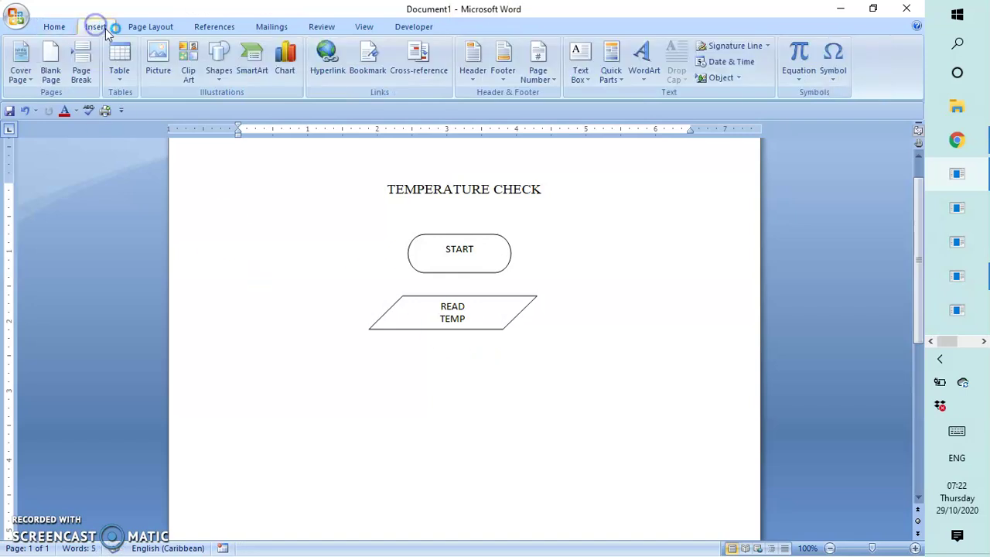
click(217, 58)
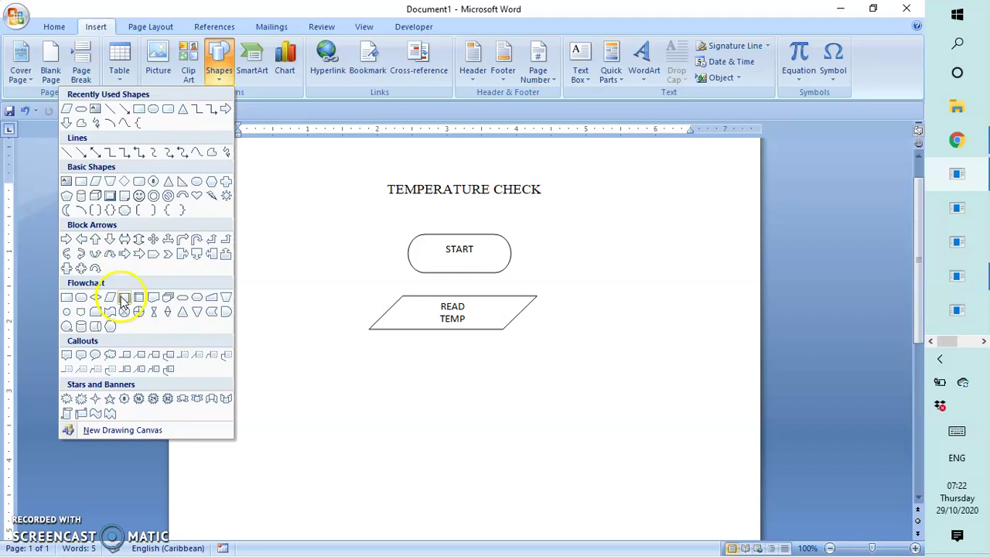
click(95, 299)
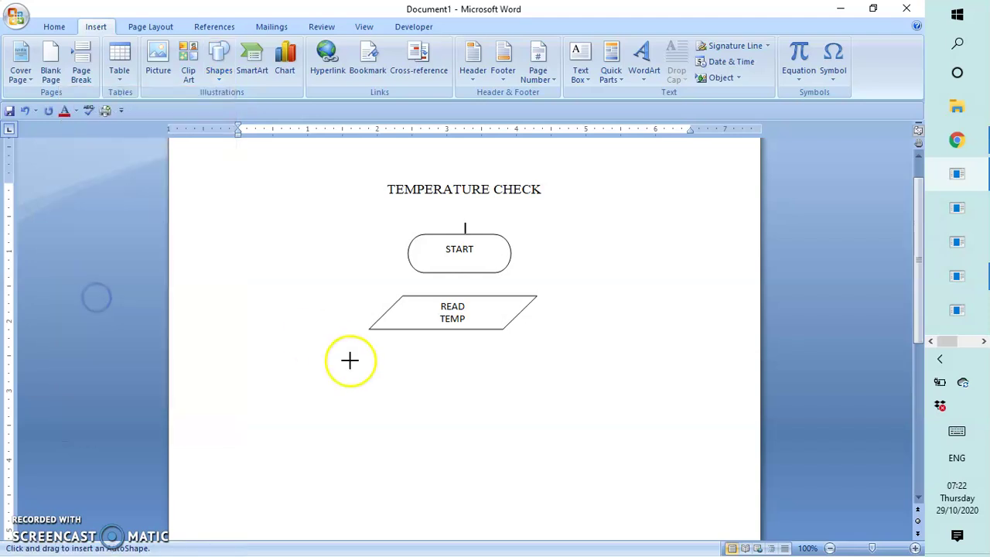
click(455, 365)
drag(454, 389, 376, 392)
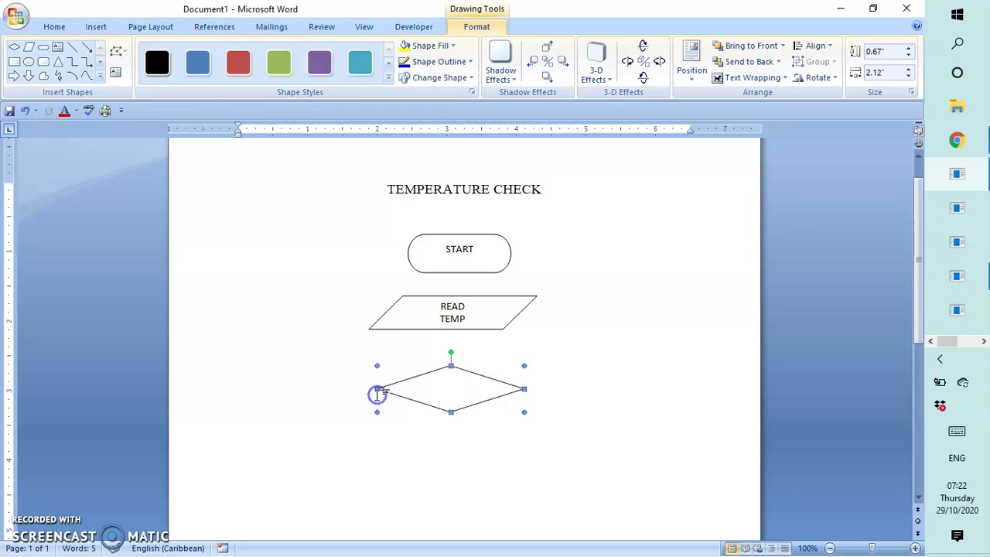
click(594, 390)
- Add the text IS TEMP >37.5? on two lines inside the diamond and apply the No Spacing style to it
click(449, 384)
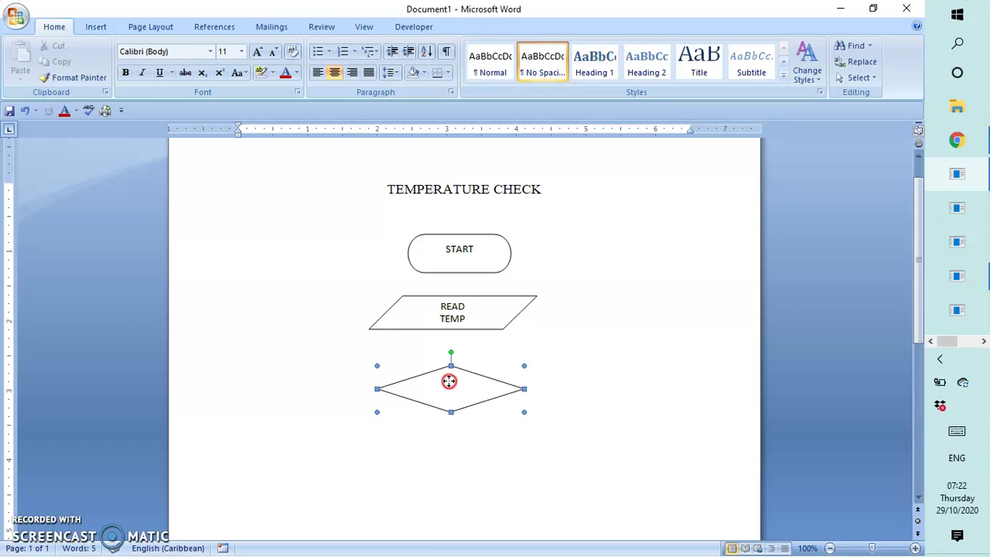
right_click(449, 384)
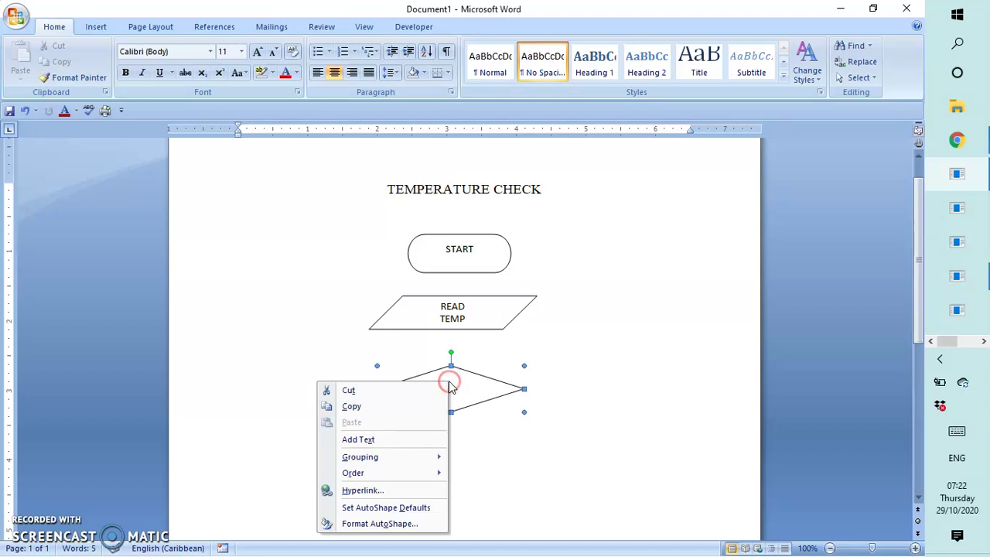
click(384, 439)
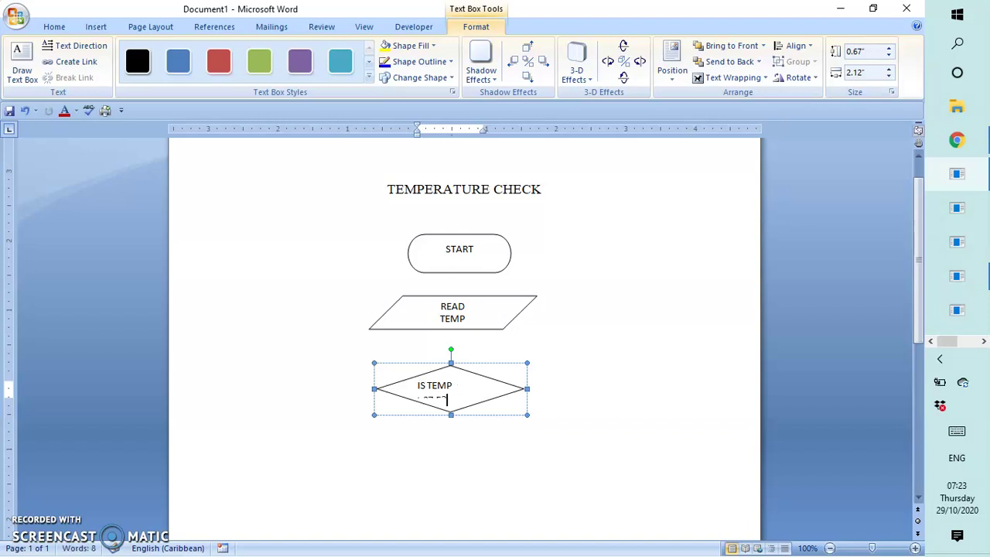
drag(415, 385, 455, 396)
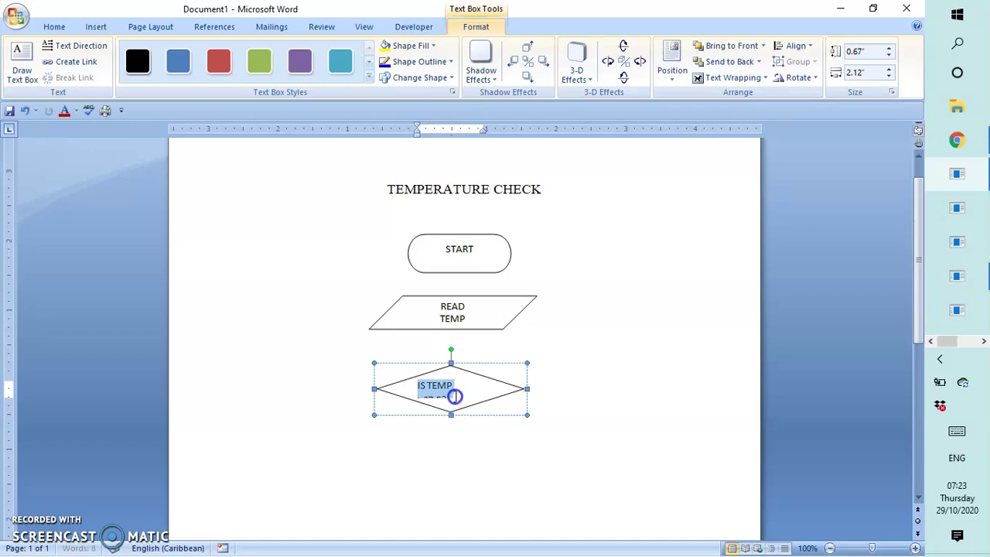
click(56, 26)
click(546, 59)
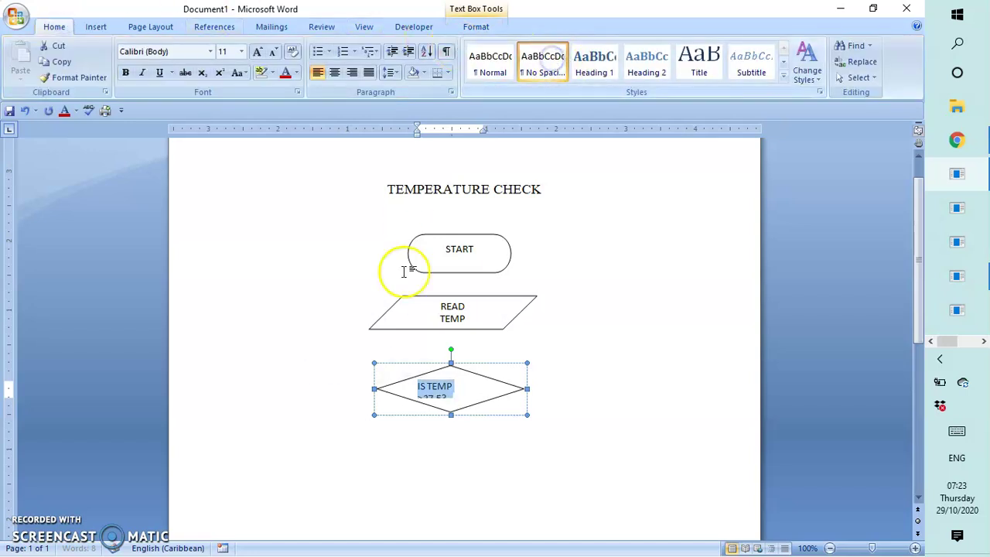
- Make the decision diamond slightly taller to fit both text lines and center its text
drag(449, 418, 448, 420)
click(436, 380)
drag(418, 387, 458, 401)
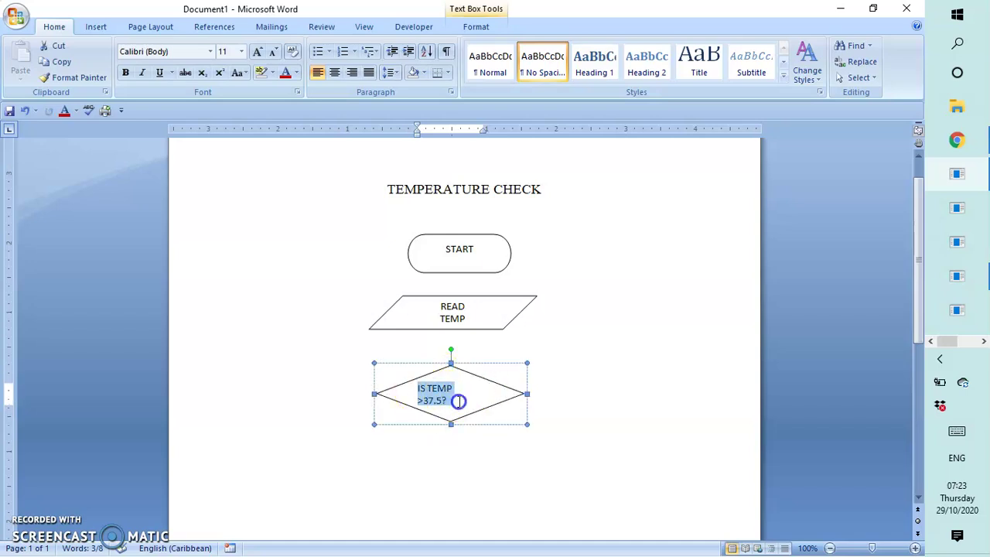
click(100, 29)
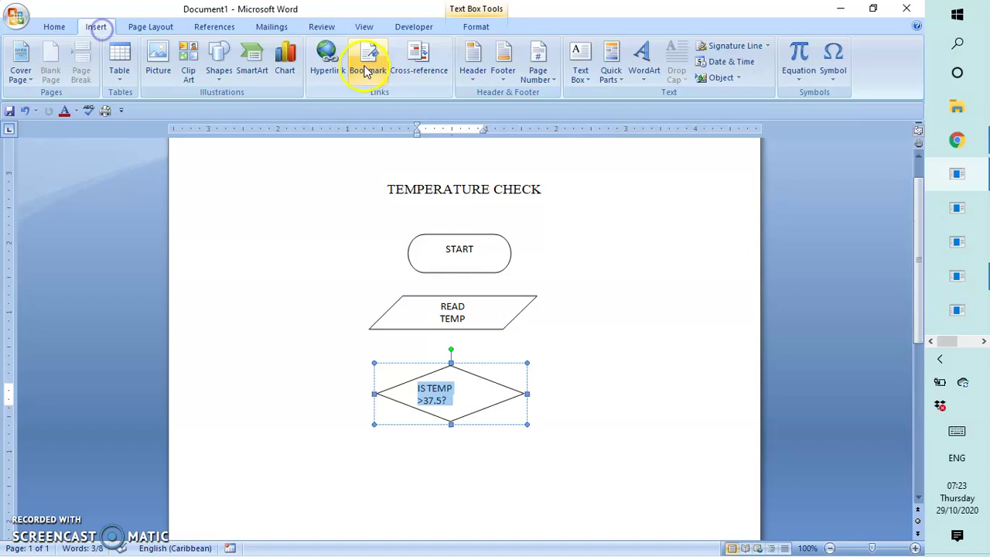
click(54, 26)
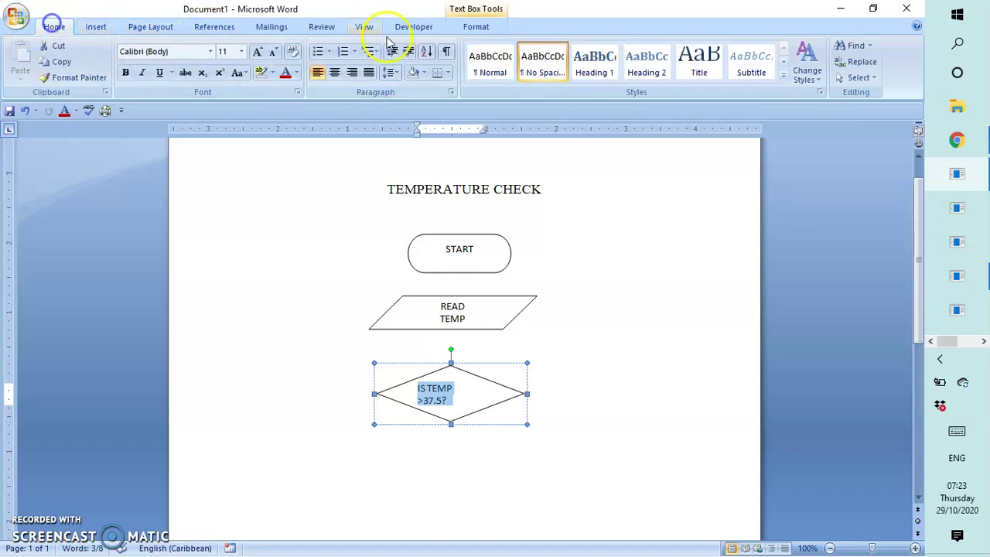
click(335, 72)
click(501, 447)
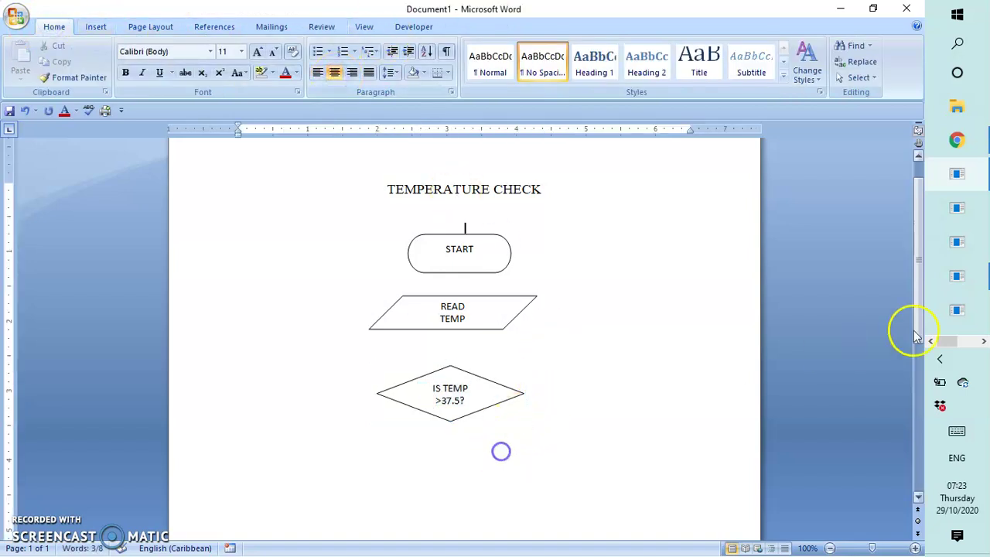
- Copy the READ TEMP parallelogram and place the duplicate below and to the left of the decision diamond
drag(921, 293, 919, 328)
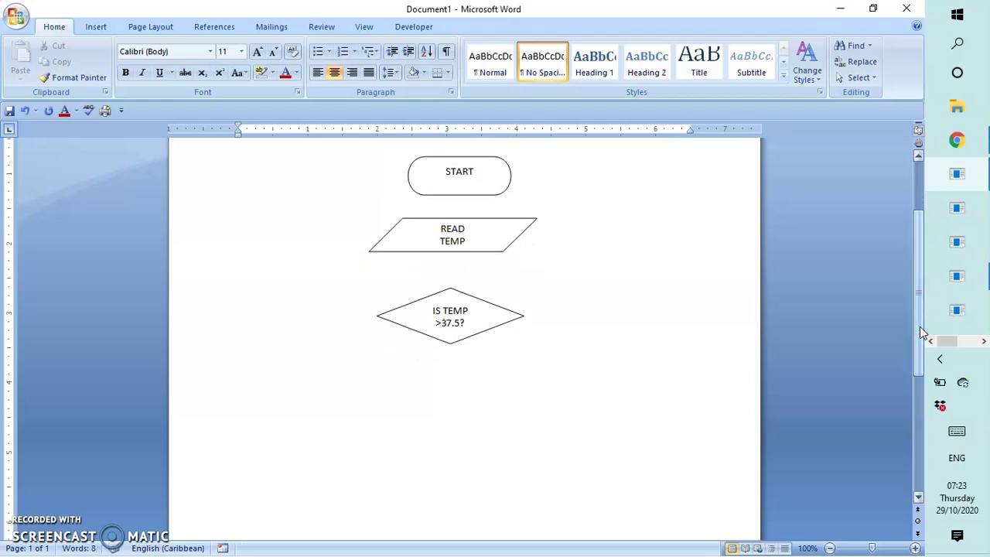
click(483, 230)
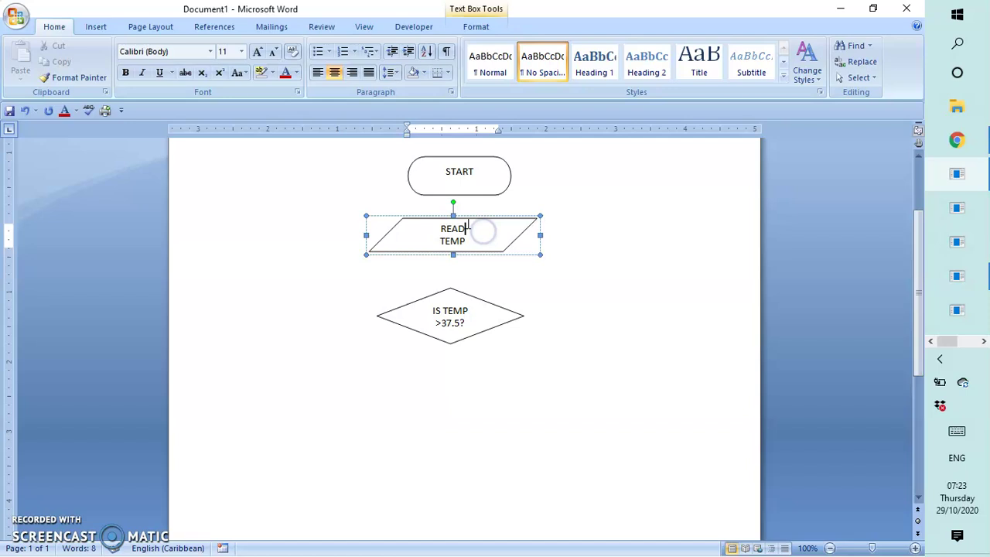
right_click(467, 221)
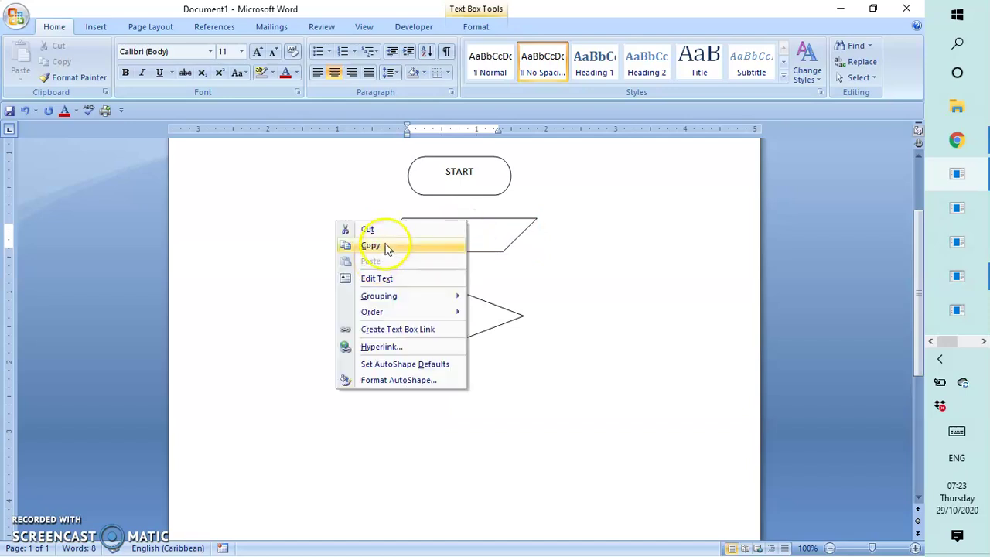
click(387, 246)
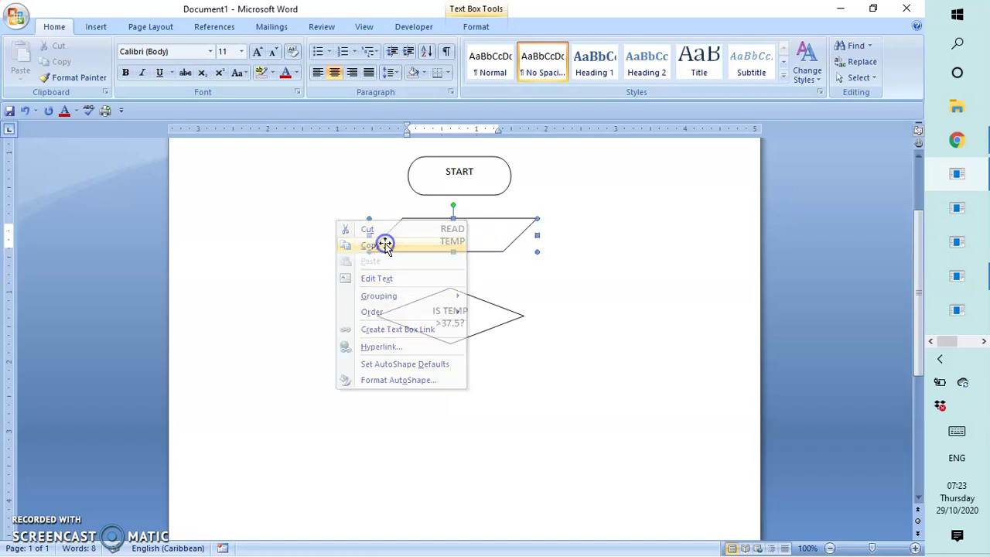
click(393, 395)
key(ctrl+v)
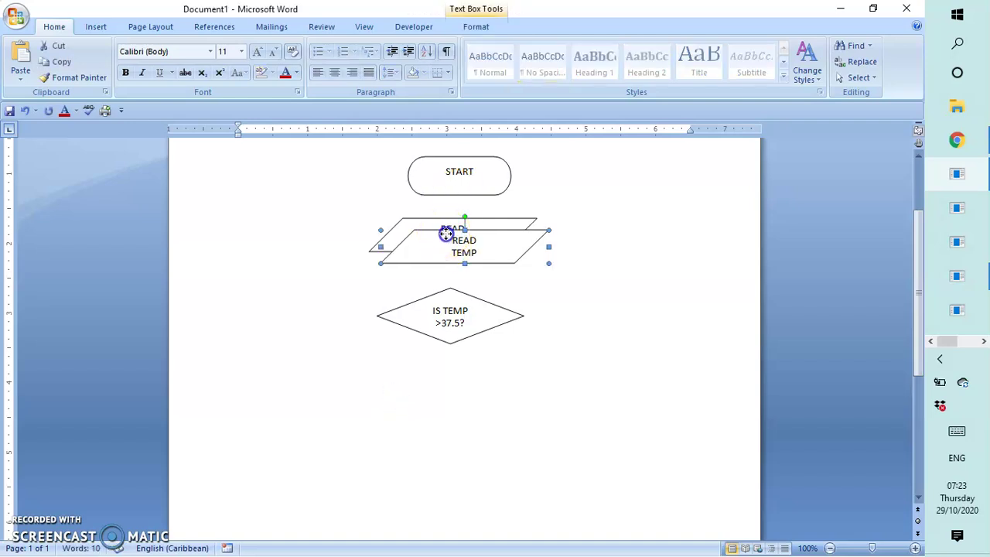
drag(353, 379, 319, 409)
- Paste a second copy of the READ TEMP parallelogram and place it below right of the diamond, level with the first copy
click(464, 392)
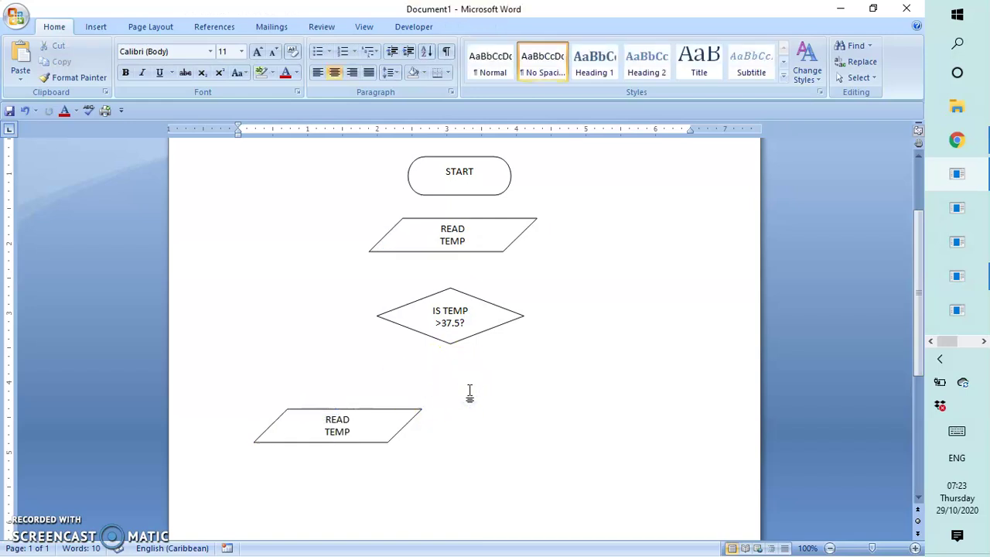
key(ctrl+v)
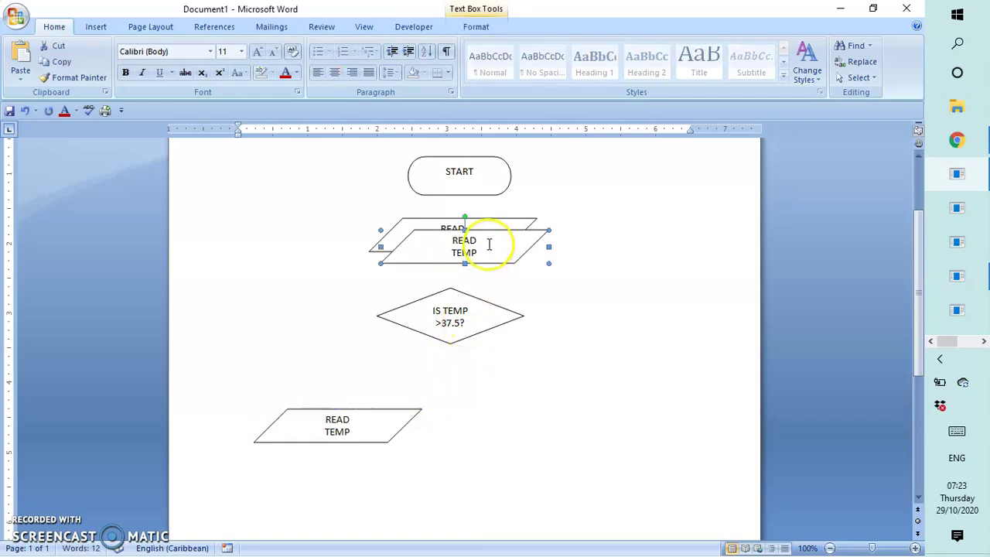
drag(576, 403, 593, 409)
click(541, 353)
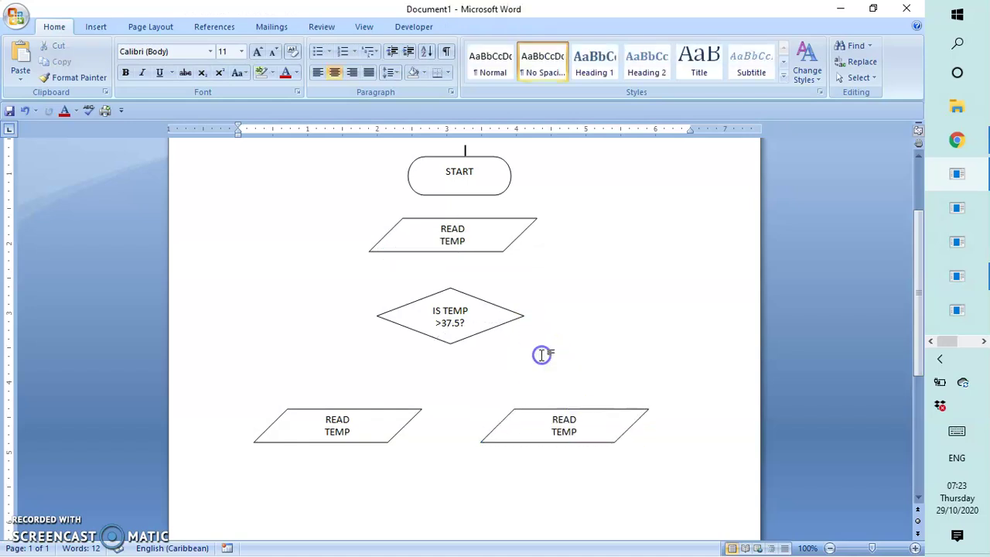
- Replace the text in the parallelogram below left of the diamond with PRINT "GO HOME on two lines, using the No Spacing style
drag(918, 311, 918, 337)
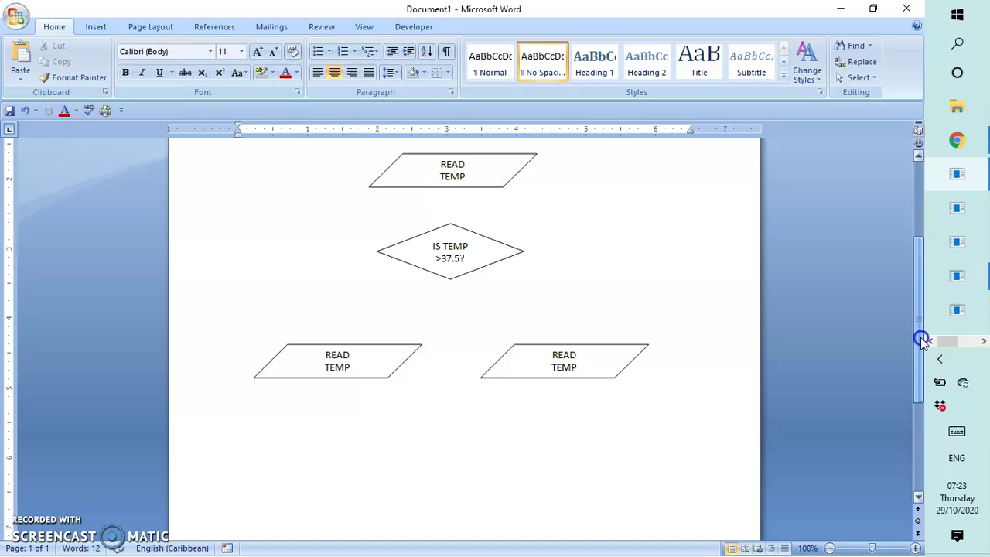
drag(322, 354, 348, 365)
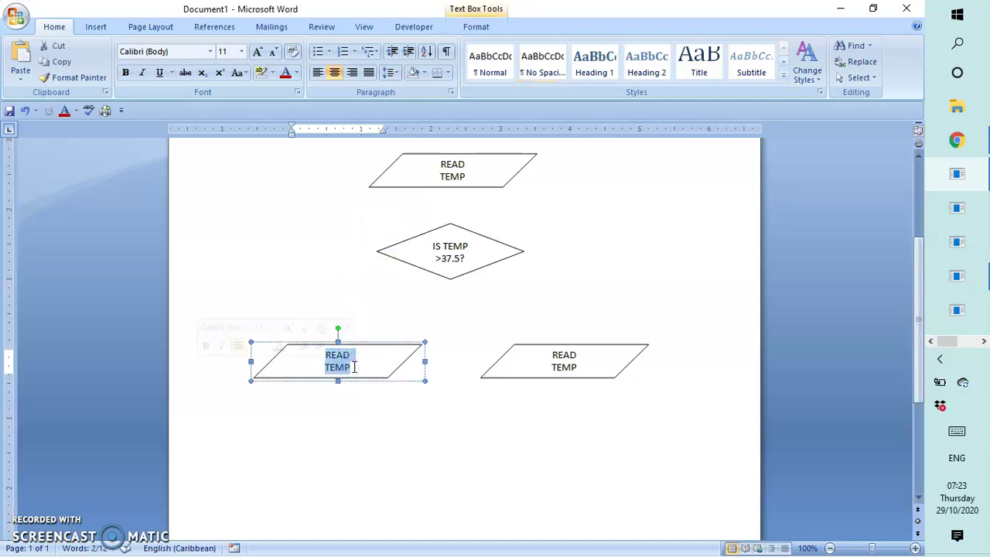
text(PRINT)
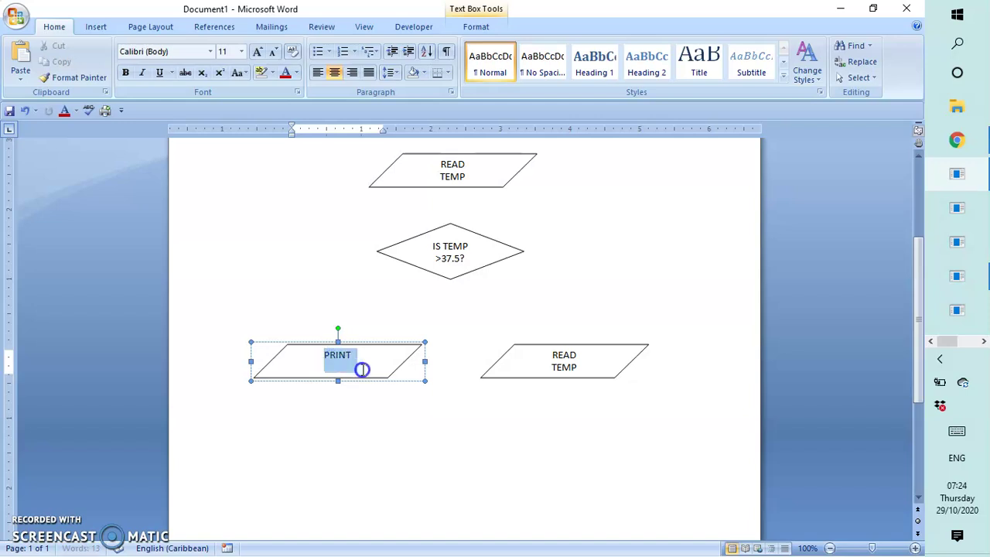
drag(325, 355, 378, 376)
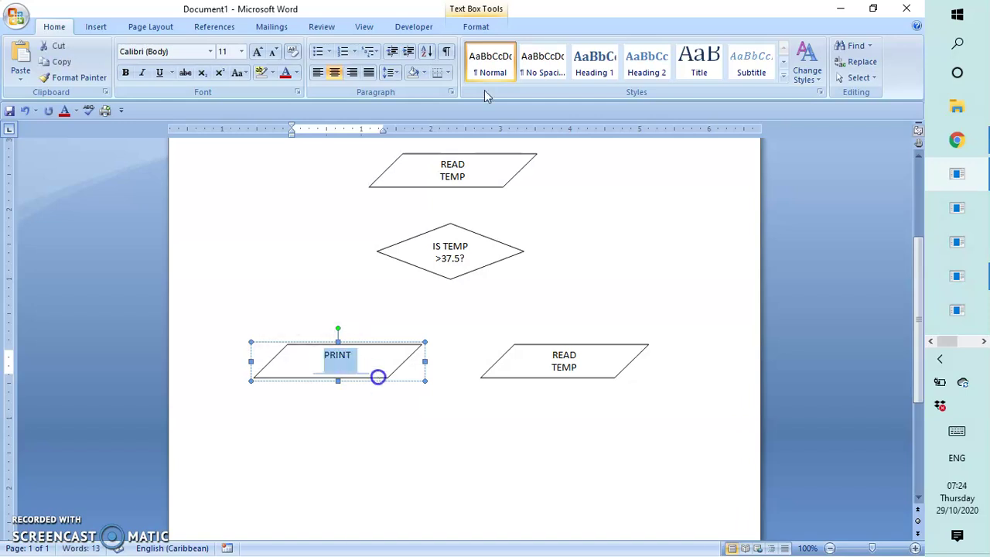
click(543, 56)
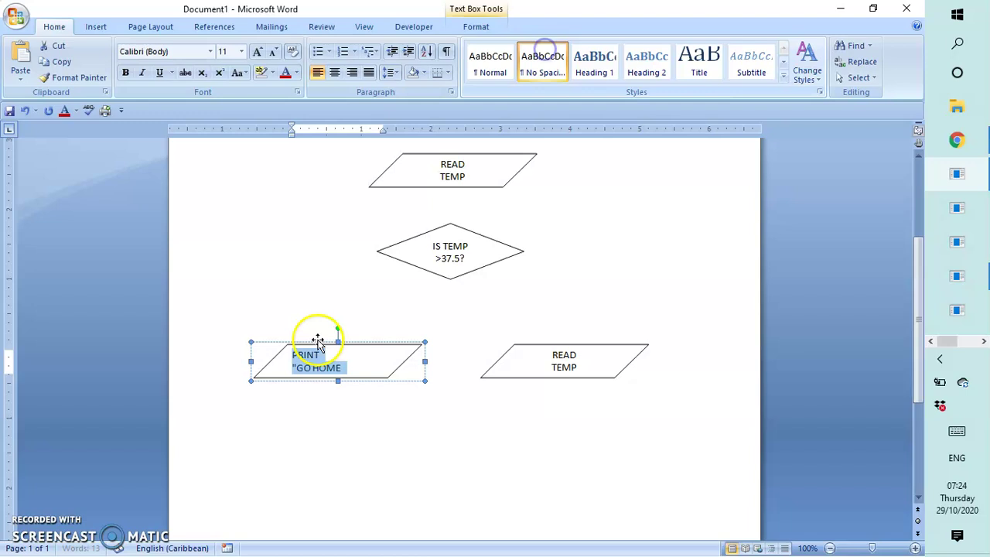
click(347, 350)
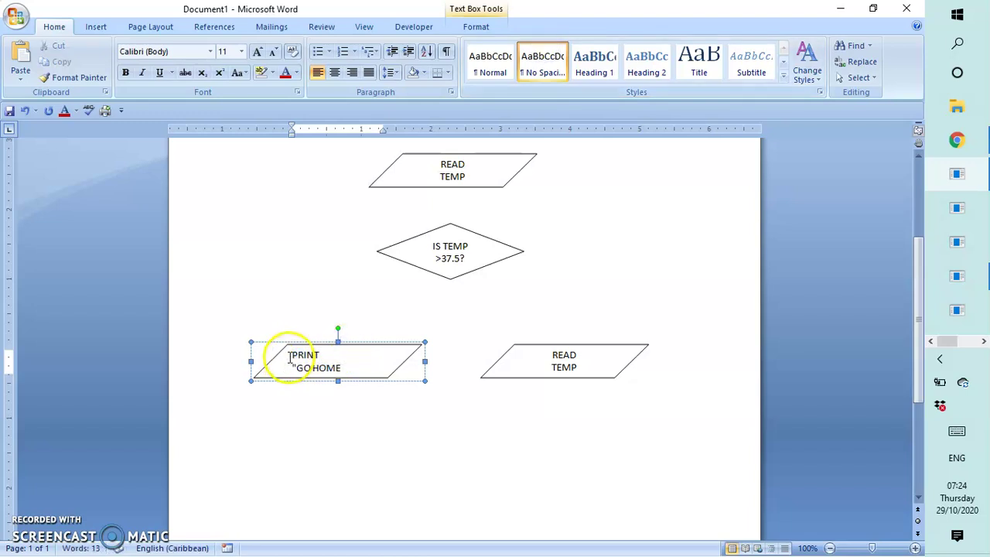
- Center the text in the parallelogram below left of the diamond and complete it as PRINT "GO HOME" with the closing quotation mark
drag(290, 356, 348, 367)
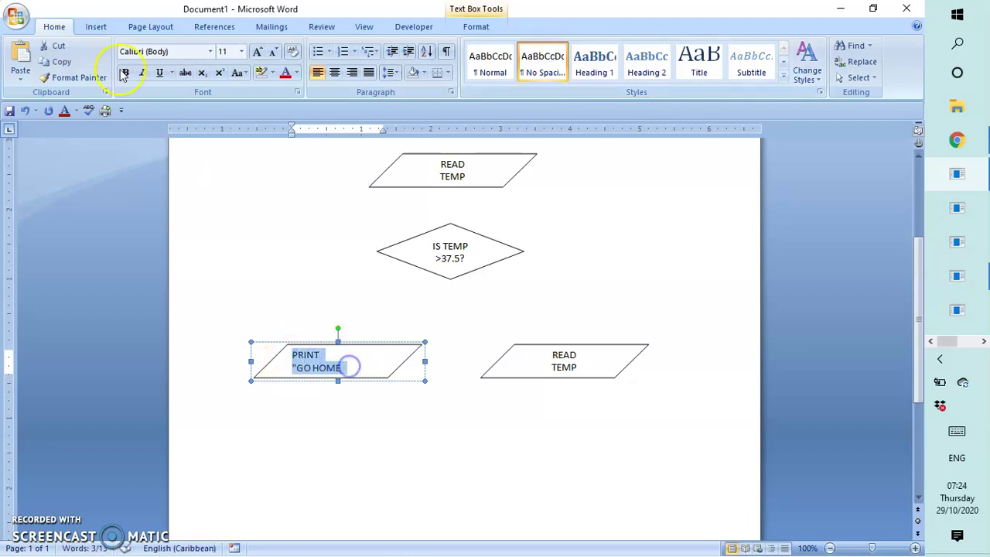
click(335, 72)
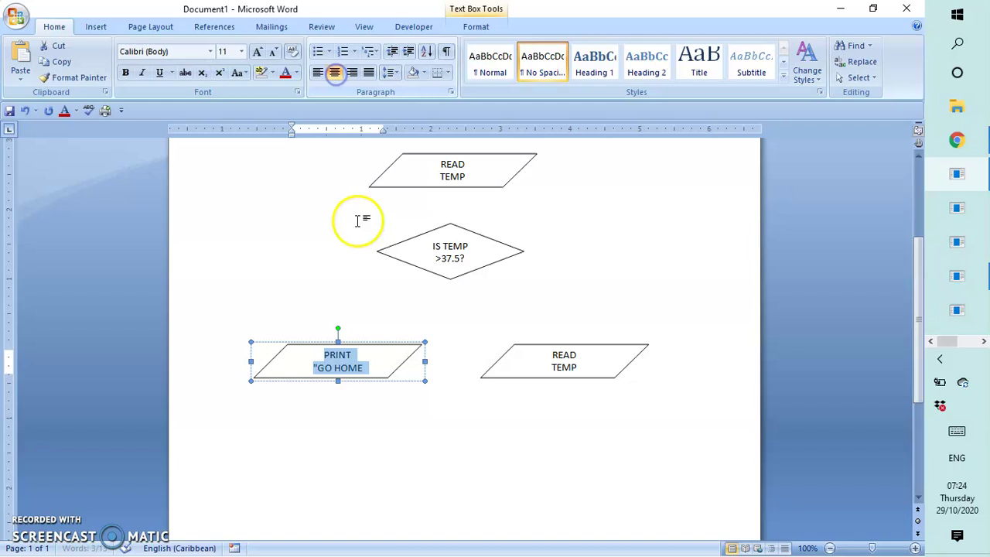
click(364, 369)
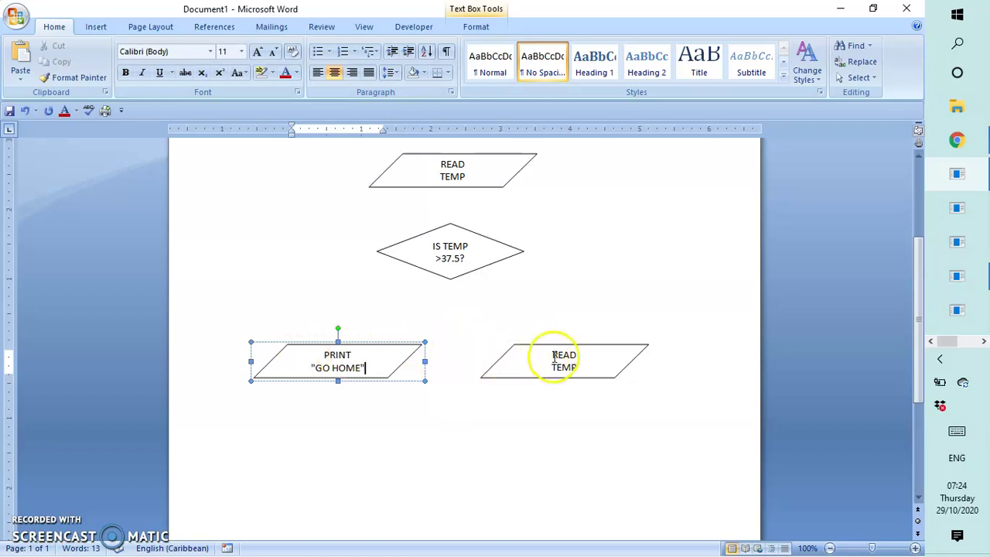
- Replace the text in the parallelogram below right of the diamond with PRINT "COME IN" on two centered lines, using the No Spacing style
drag(552, 354, 587, 361)
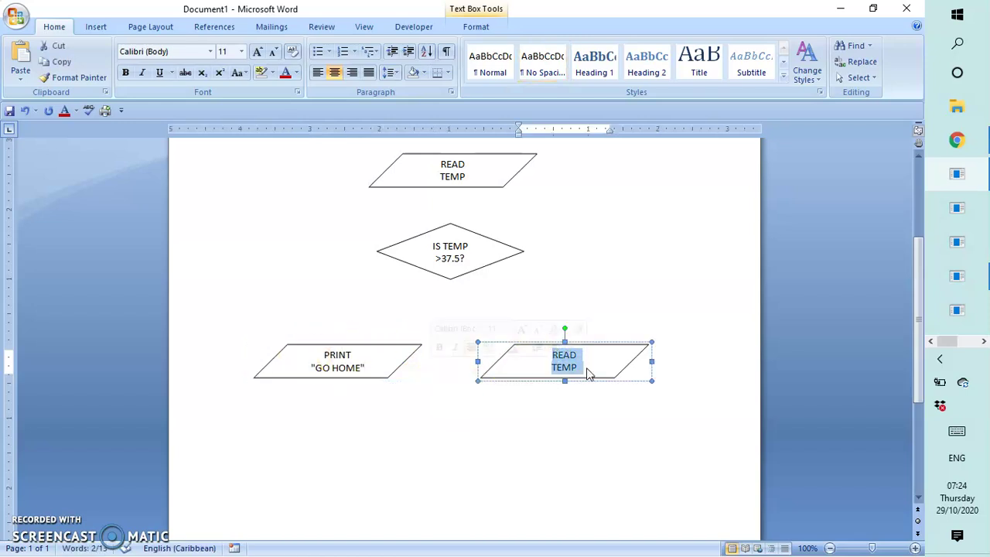
text(PRINT)
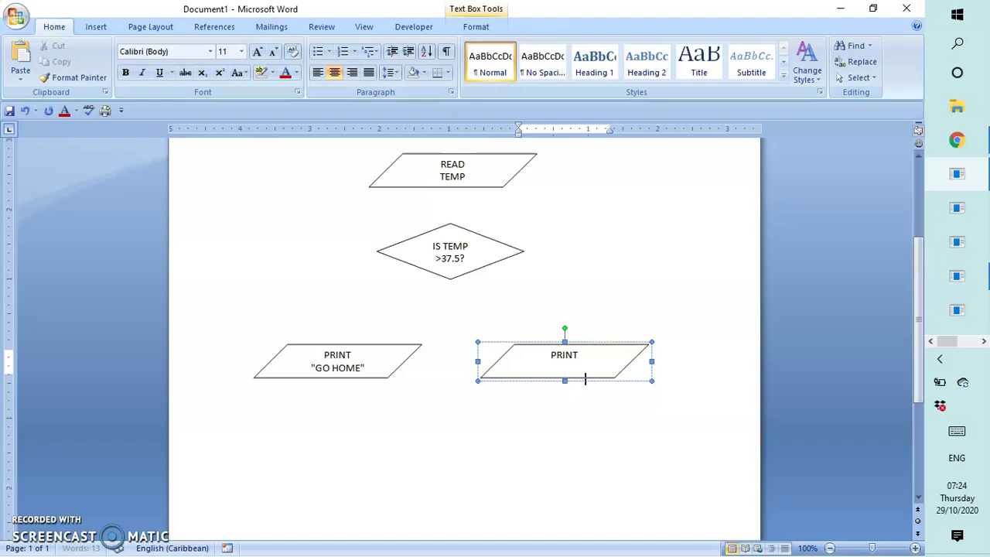
mouse_move(591, 375)
mouse_down()
mouse_move(547, 354)
mouse_move(589, 377)
mouse_up()
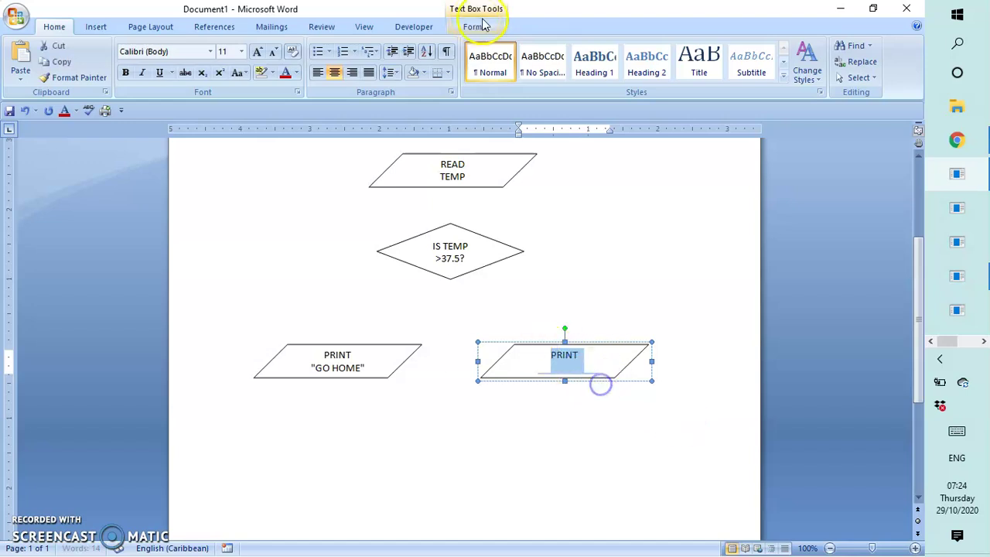
click(542, 62)
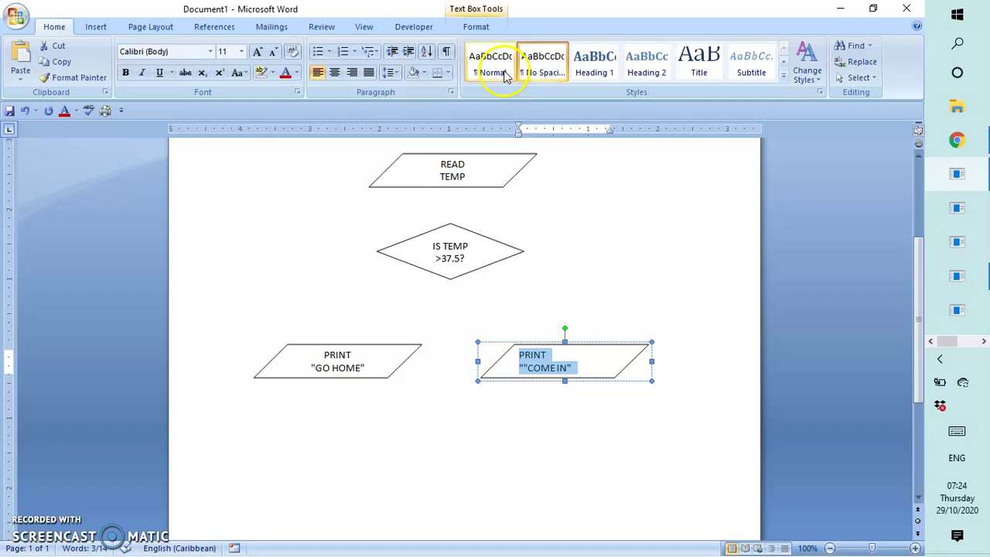
click(335, 73)
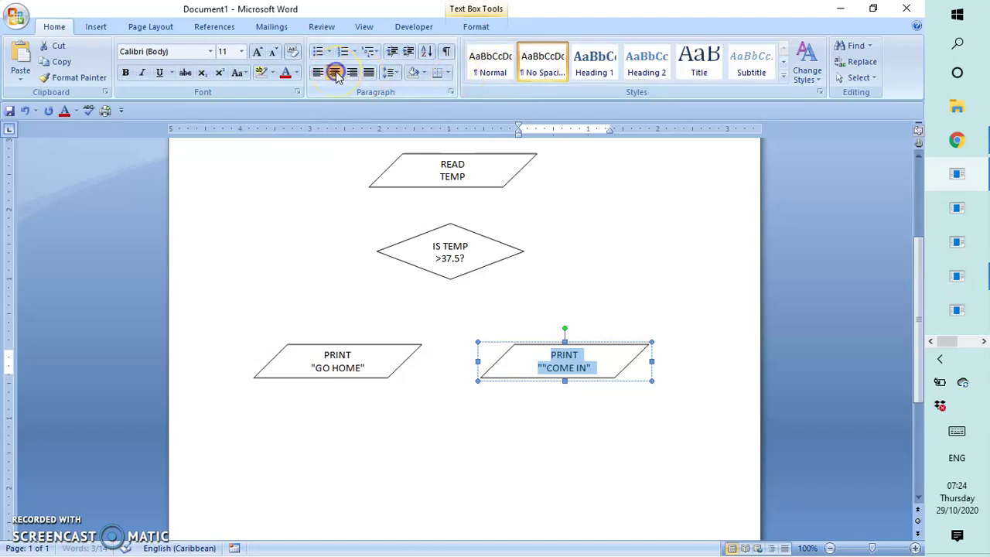
click(545, 366)
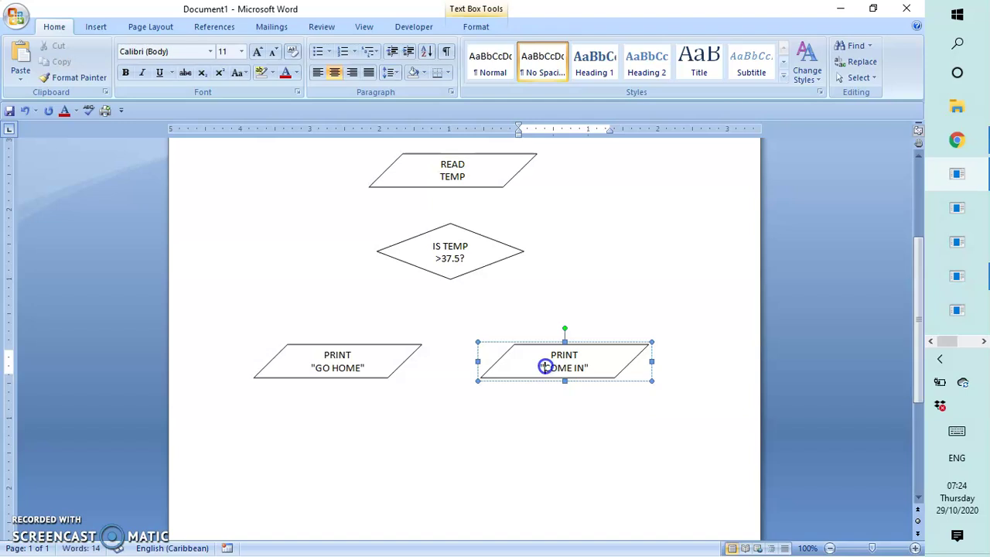
click(559, 433)
- Nudge the decision diamond slightly to the right so it lines up better beneath the START and READ TEMP shapes
scroll(740, 283, up, 2)
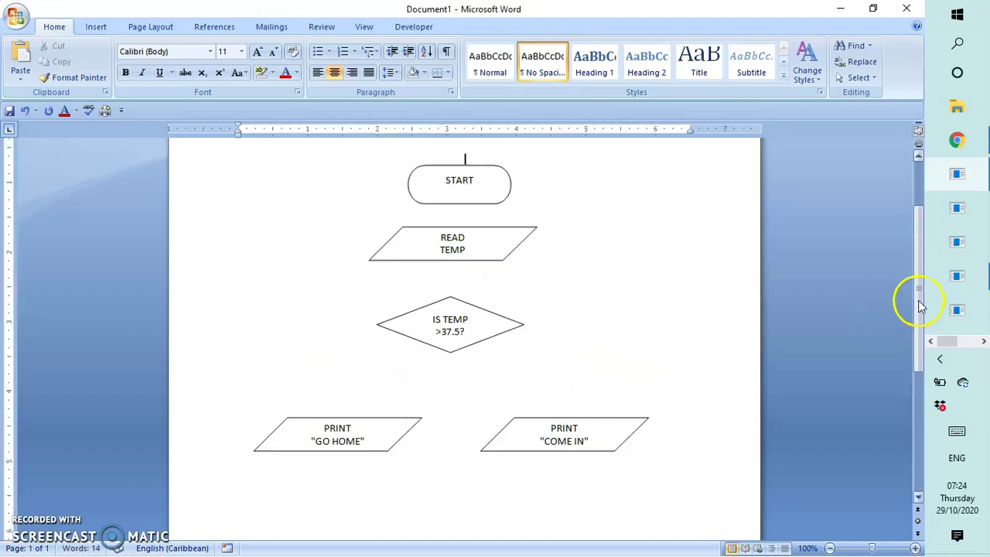
drag(917, 299, 924, 349)
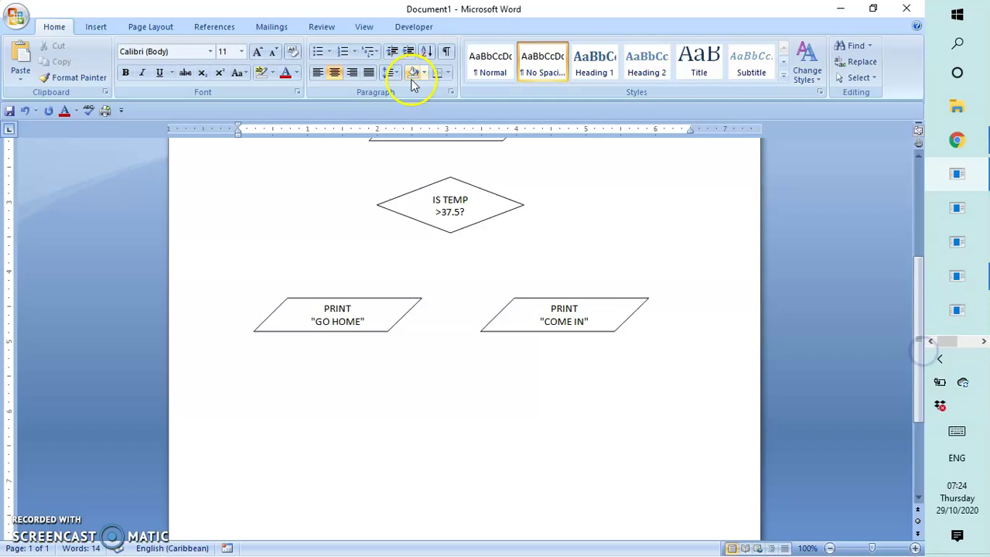
drag(918, 394, 913, 354)
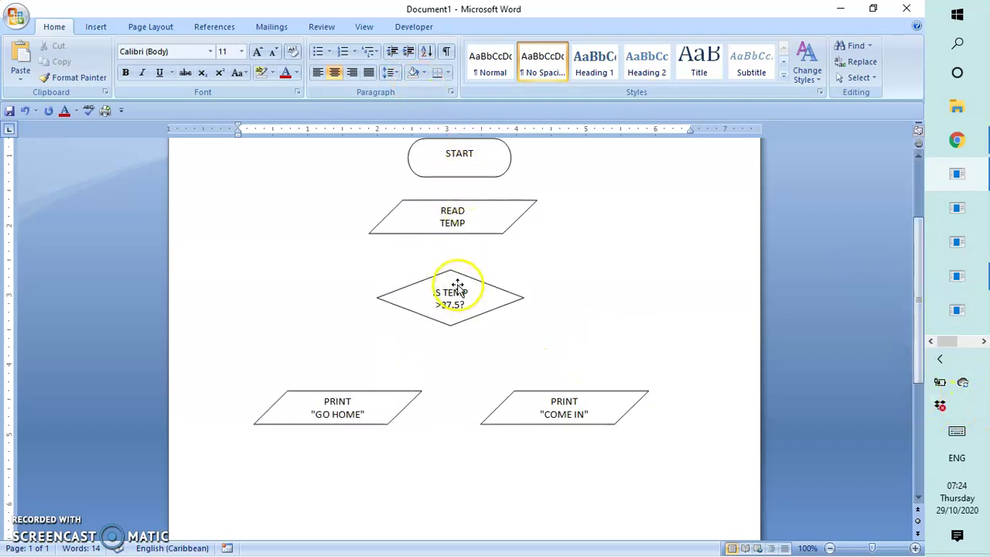
drag(454, 285, 460, 284)
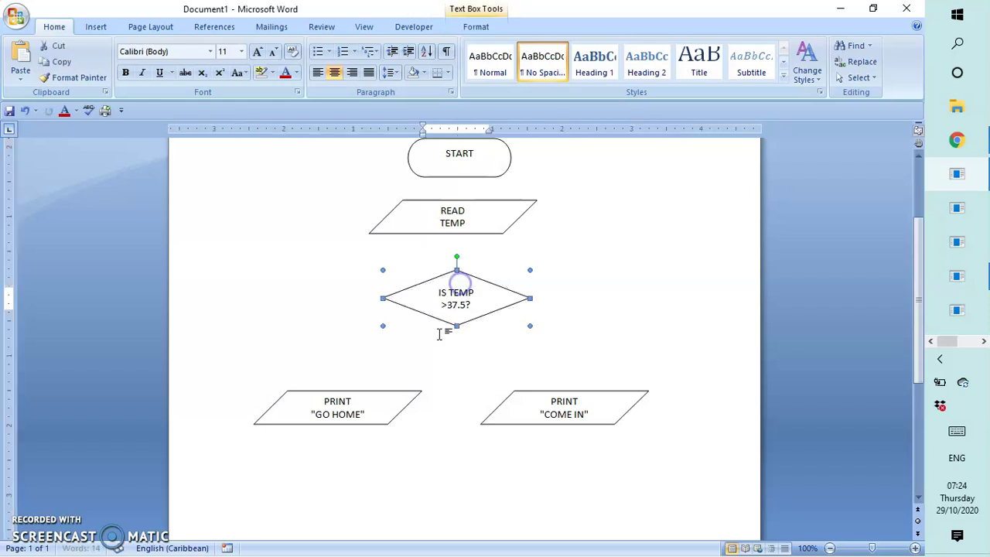
- Move both PRINT parallelograms up closer to the diamond, keeping them level, and shift the "COME IN" one slightly left
click(370, 395)
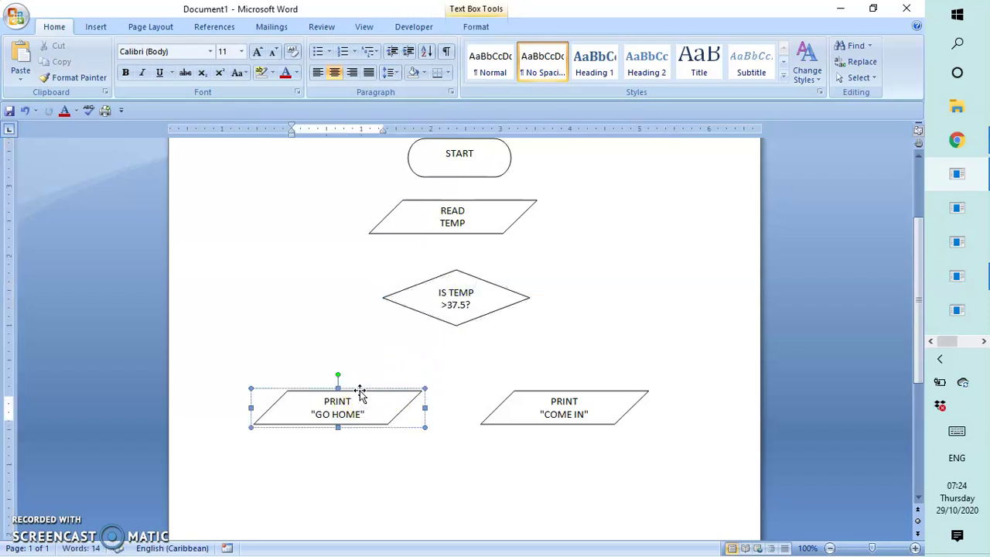
drag(362, 373, 361, 353)
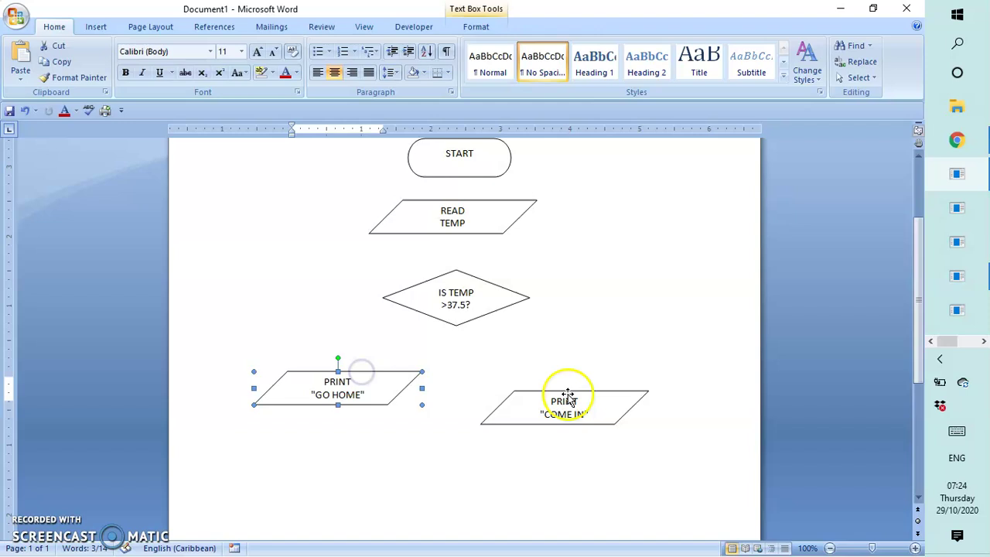
click(567, 394)
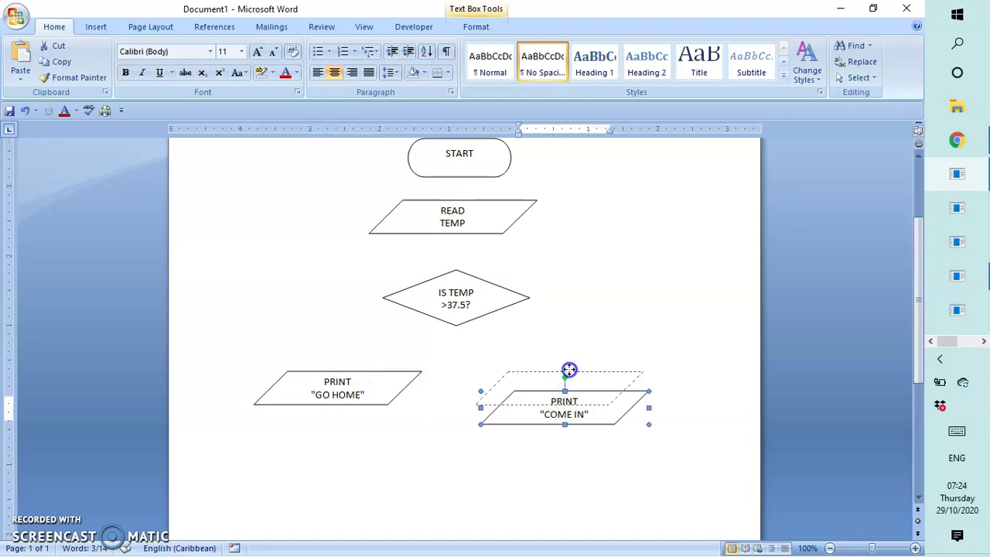
drag(565, 372, 563, 371)
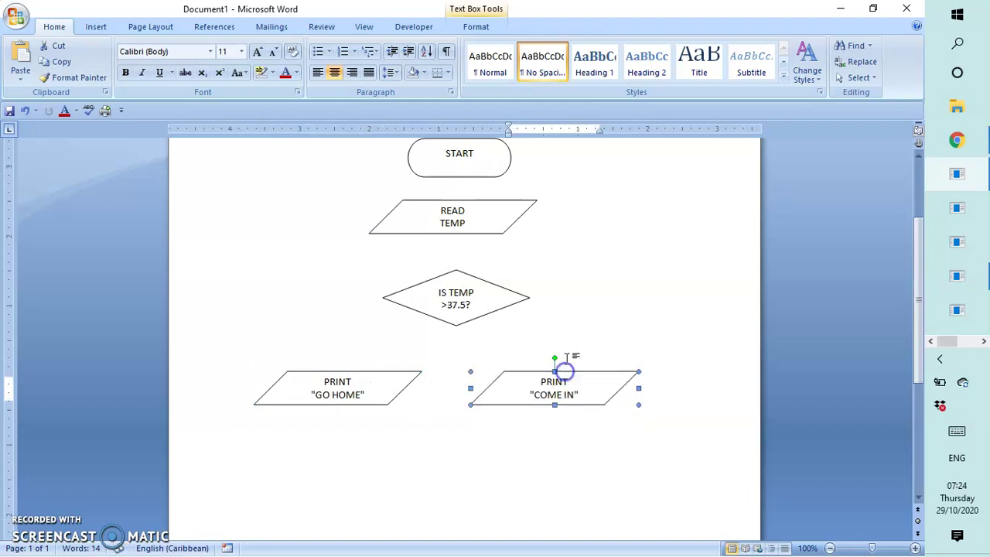
click(584, 321)
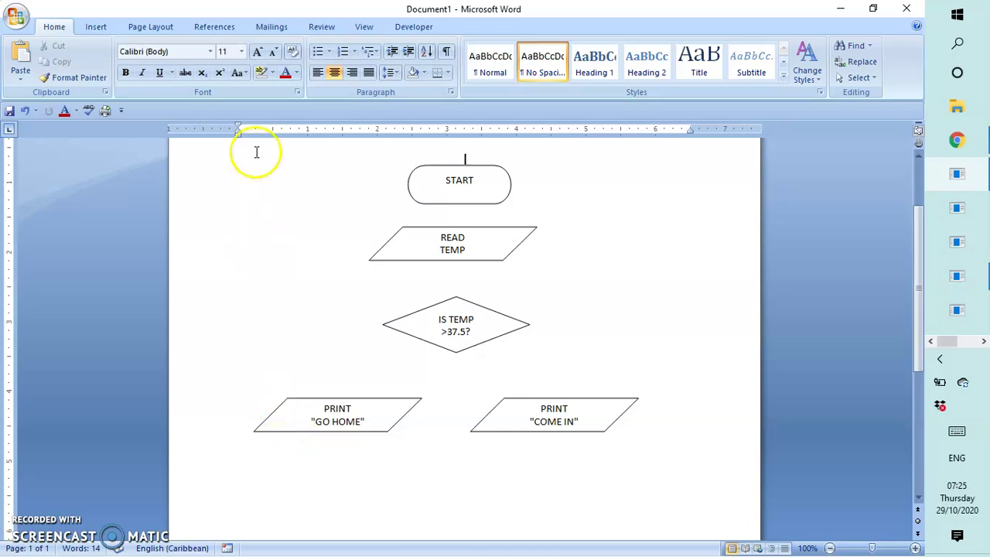
- Draw a small flowchart Connector circle about 0.31" high, centered below the two PRINT parallelograms
click(239, 133)
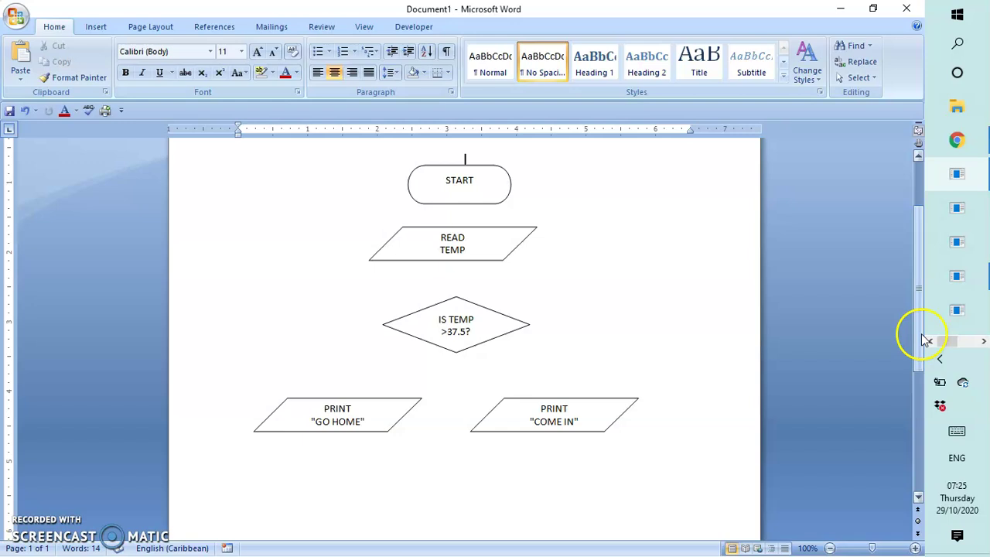
click(441, 469)
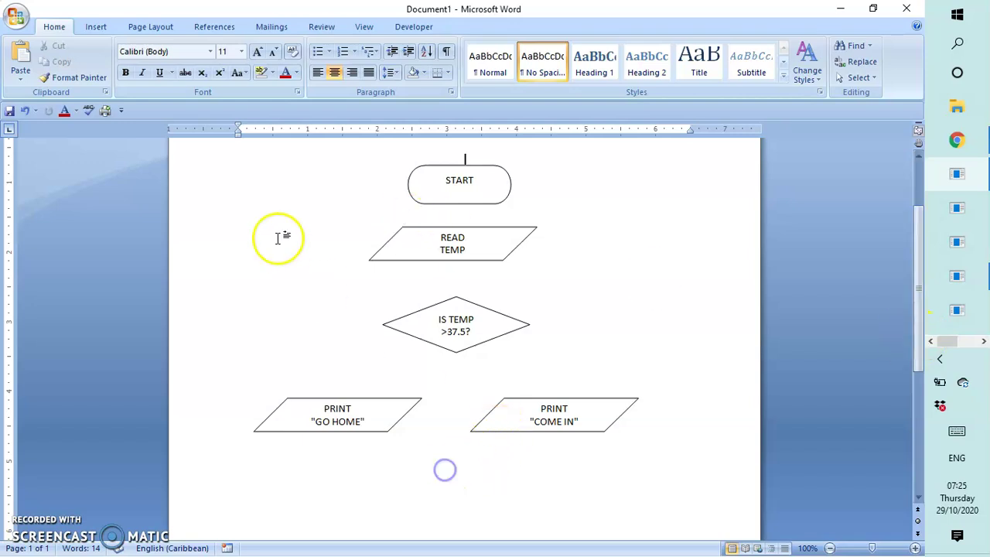
click(99, 27)
click(218, 58)
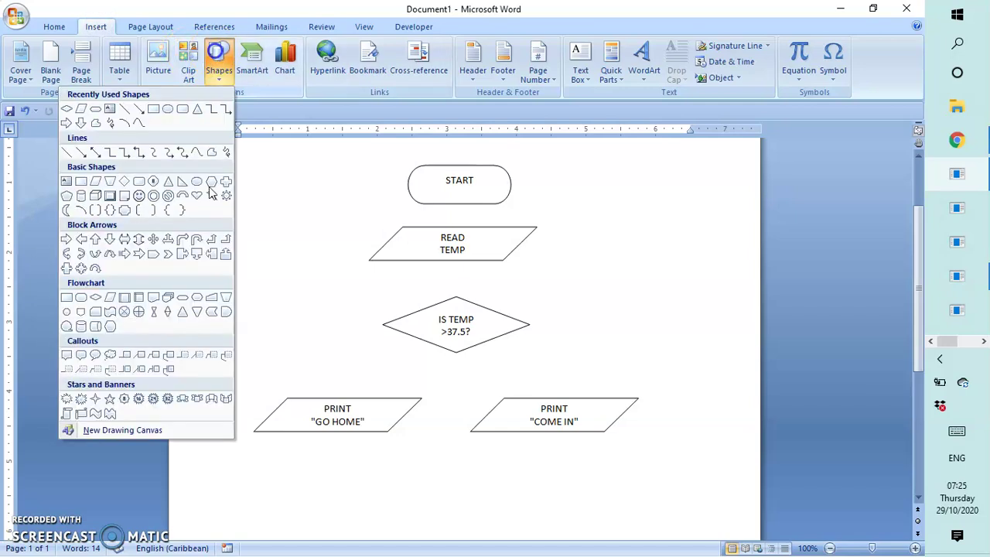
click(67, 313)
click(440, 486)
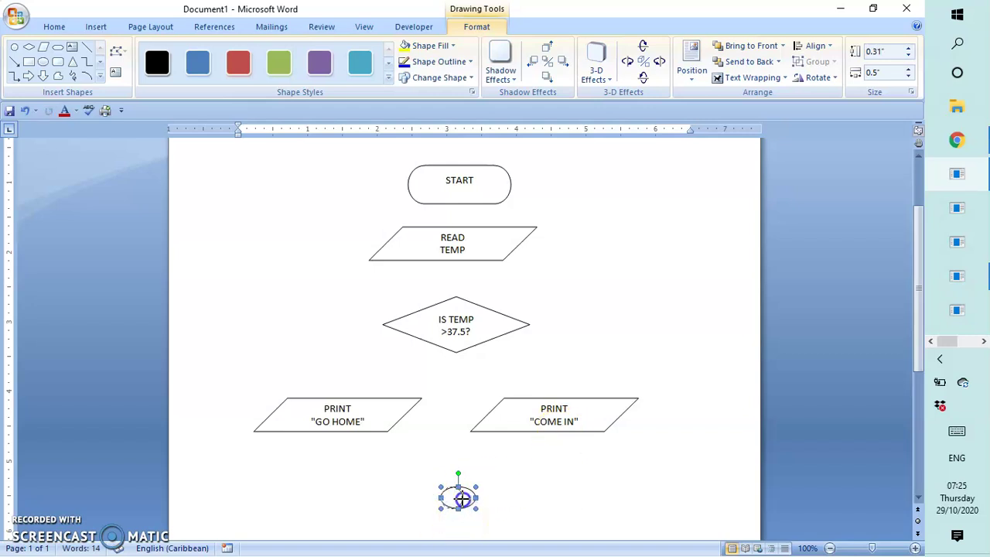
click(499, 495)
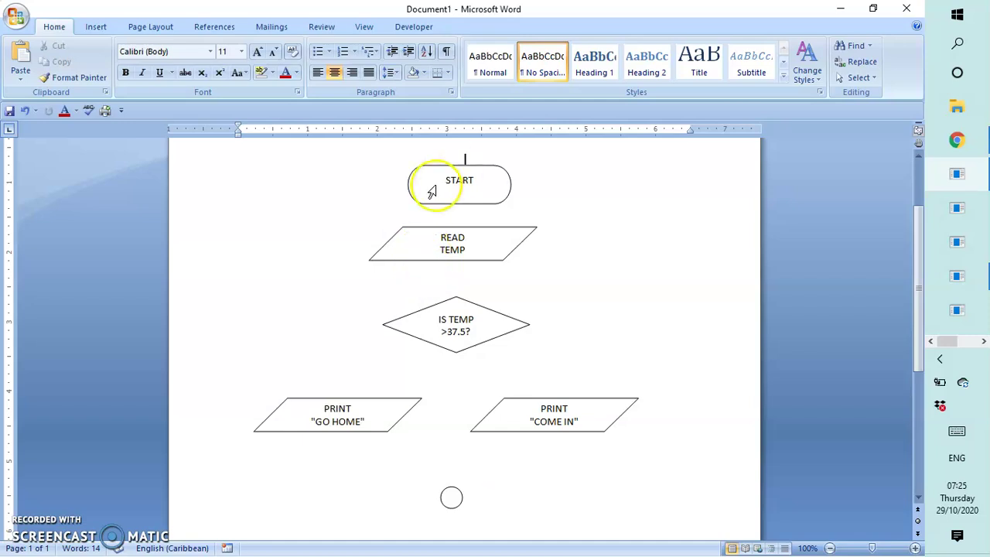
- Copy the START terminator and place the duplicate beneath the connector circle, leaving a gap between them
click(449, 171)
right_click(451, 177)
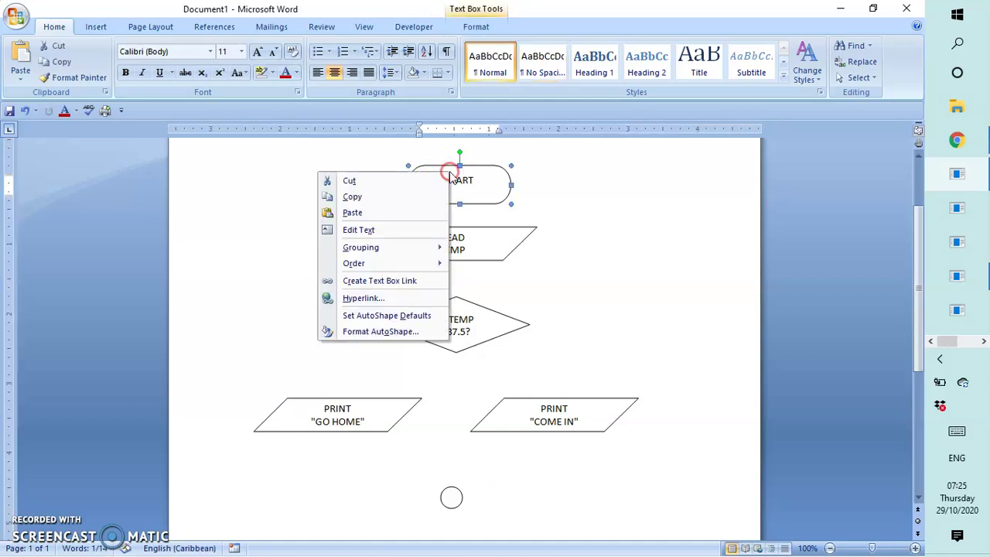
click(384, 196)
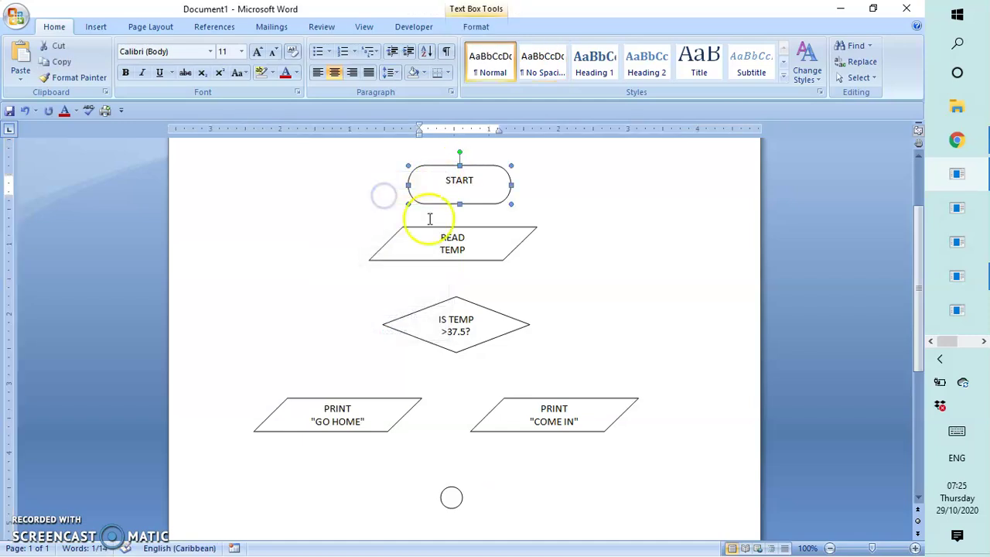
click(365, 210)
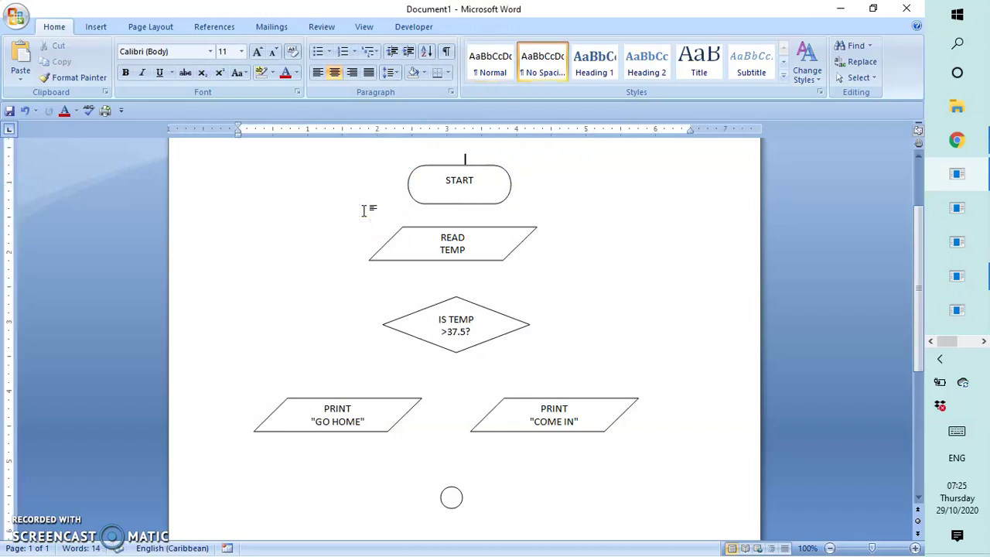
key(ctrl+v)
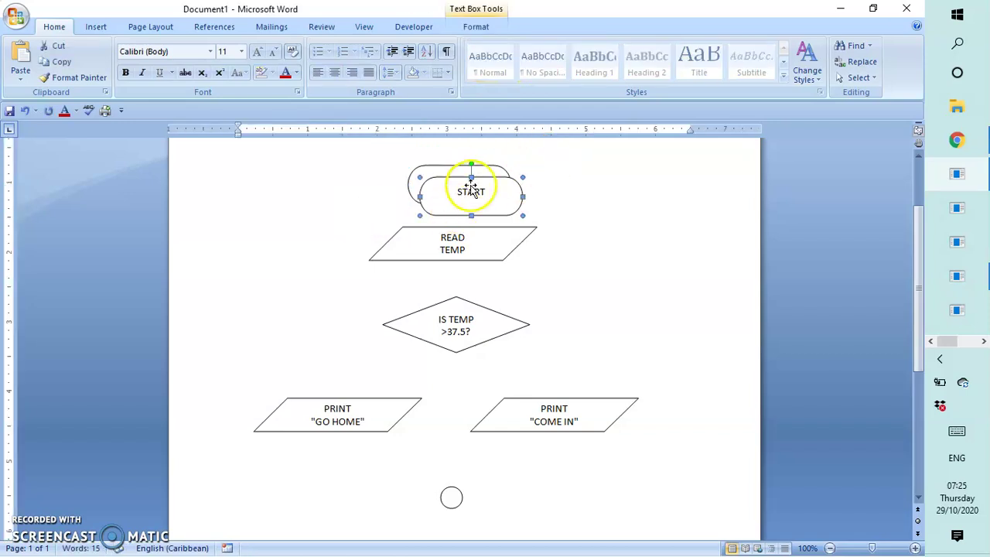
drag(446, 518, 445, 519)
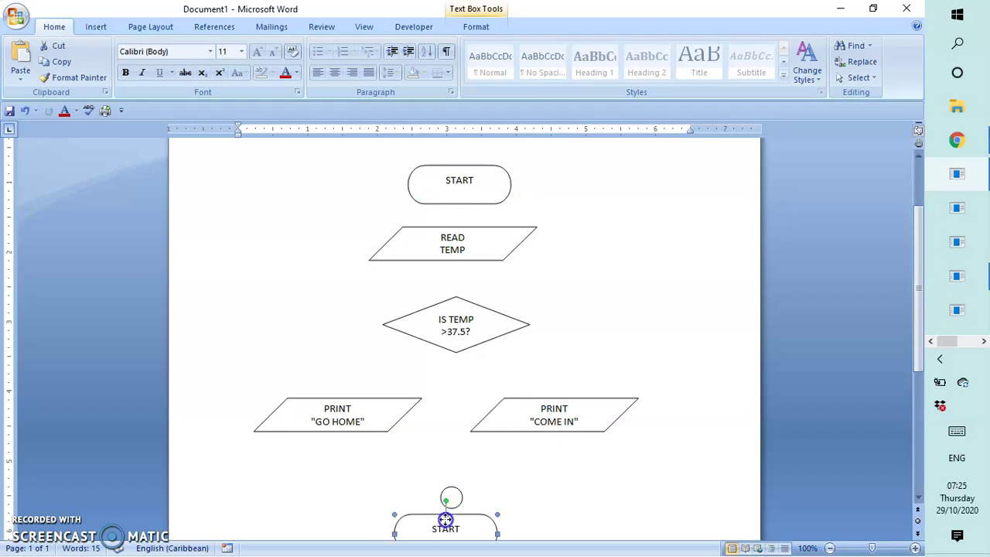
drag(919, 336, 922, 376)
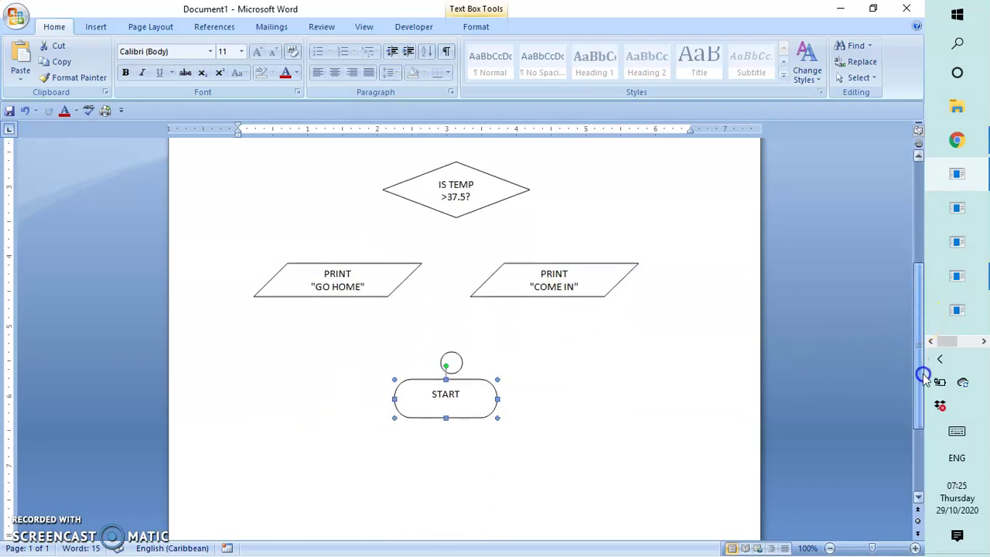
click(449, 402)
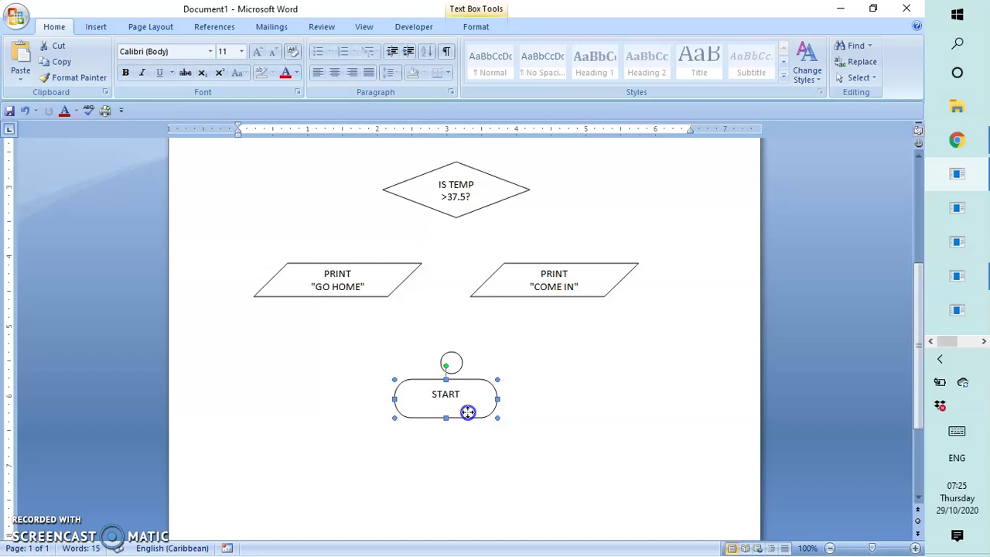
drag(464, 410, 464, 439)
- Change the text in the duplicated terminator below the connector circle to STOP
click(460, 423)
key(BackSpace)
key(BackSpace)
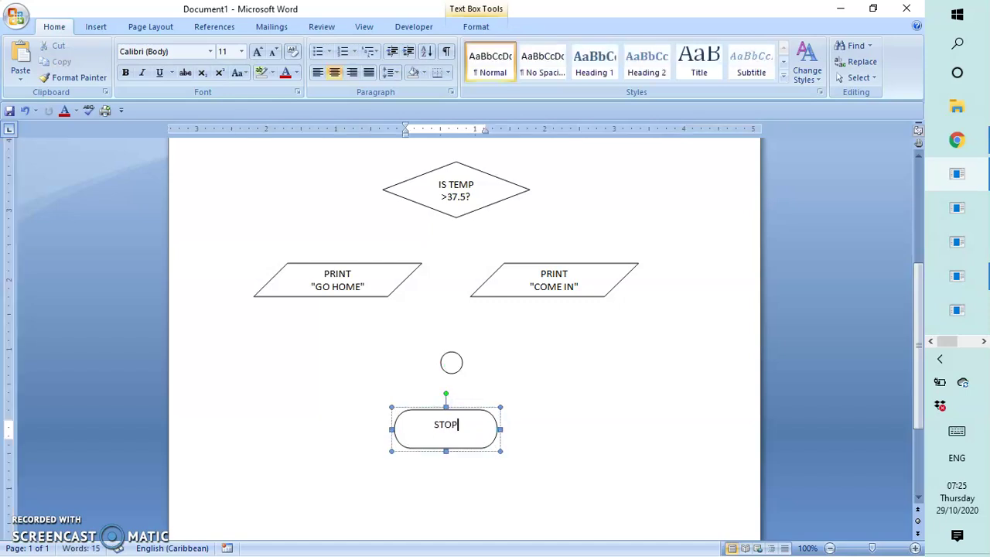
click(584, 417)
- Draw a straight vertical arrow about 0.52" long from the bottom of READ TEMP to the top of the decision diamond
scroll(586, 416, up, 3)
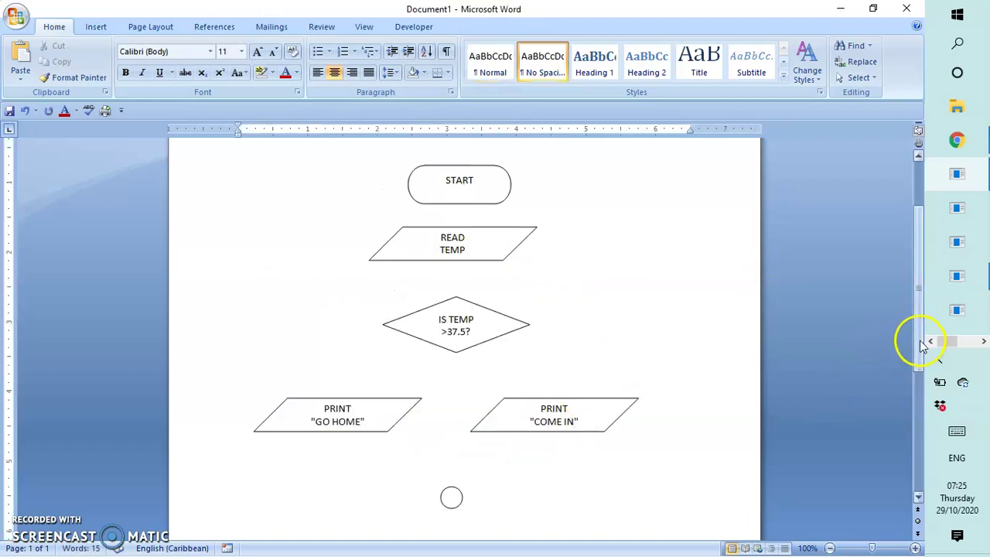
drag(923, 342, 920, 319)
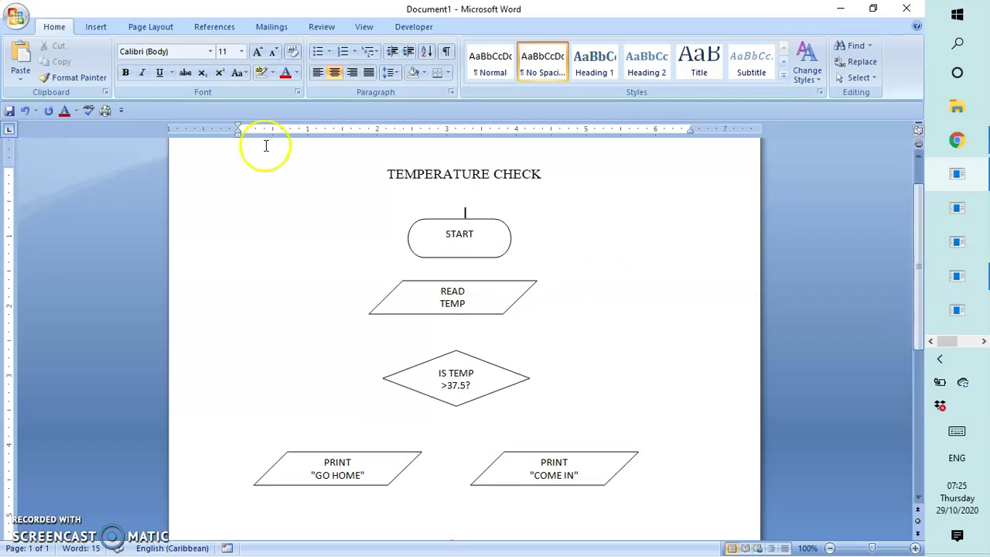
click(96, 27)
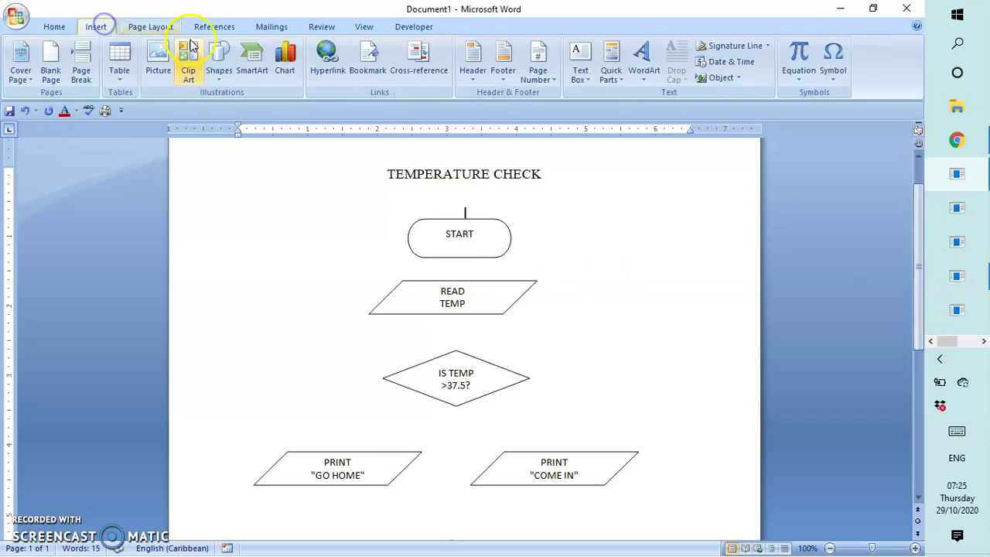
click(219, 58)
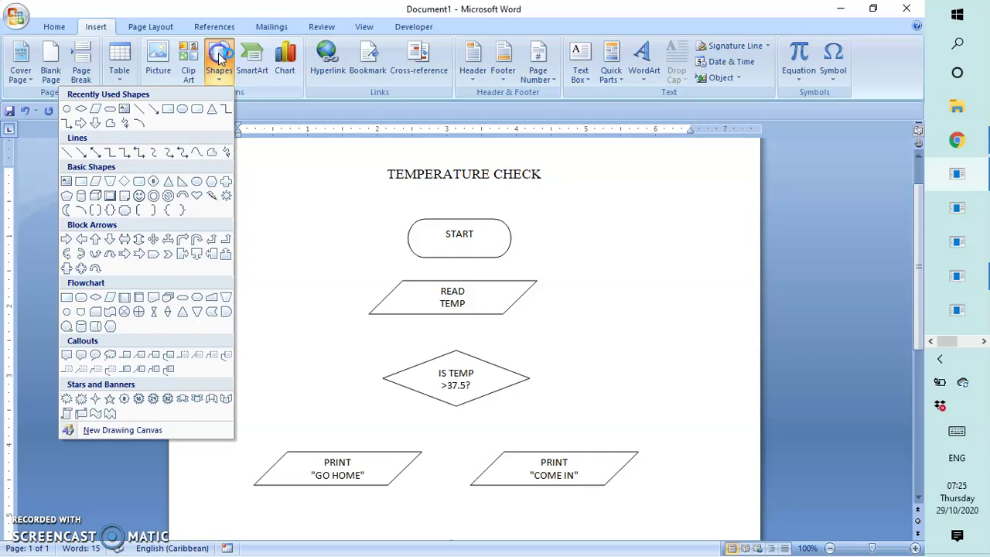
click(140, 113)
drag(455, 304, 456, 323)
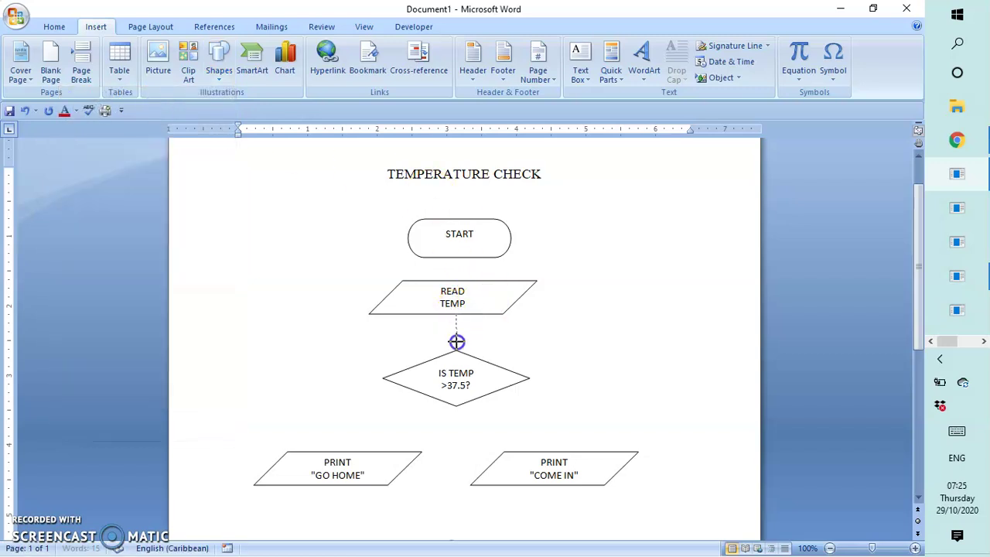
drag(457, 352, 458, 352)
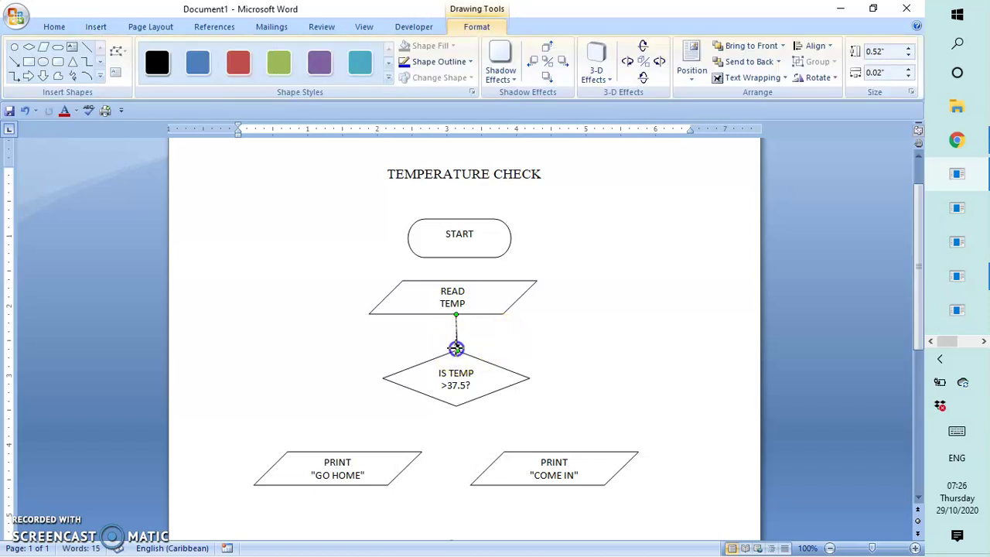
click(494, 336)
- Copy the arrow between READ TEMP and the diamond and paste two duplicates of it
click(453, 337)
right_click(456, 336)
click(379, 361)
click(551, 326)
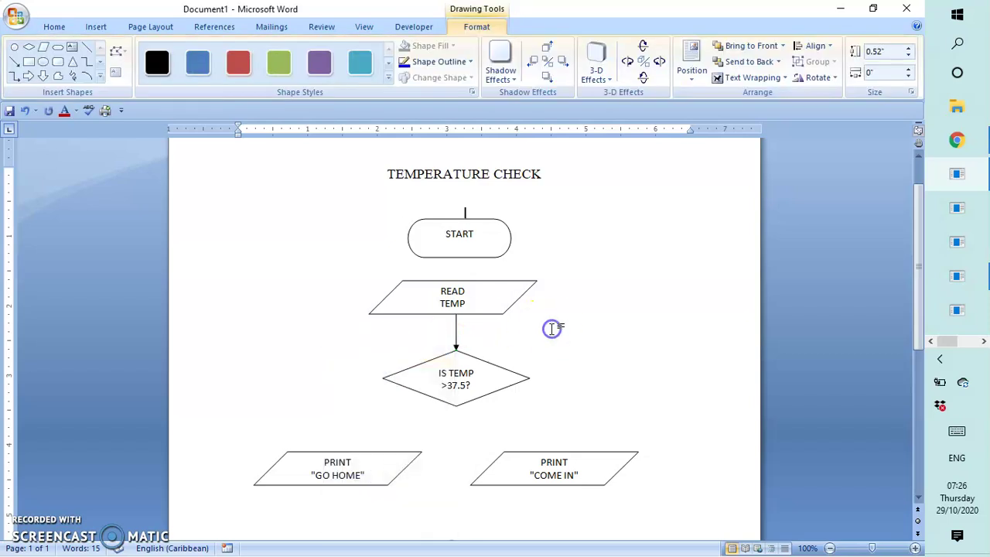
key(ctrl+v)
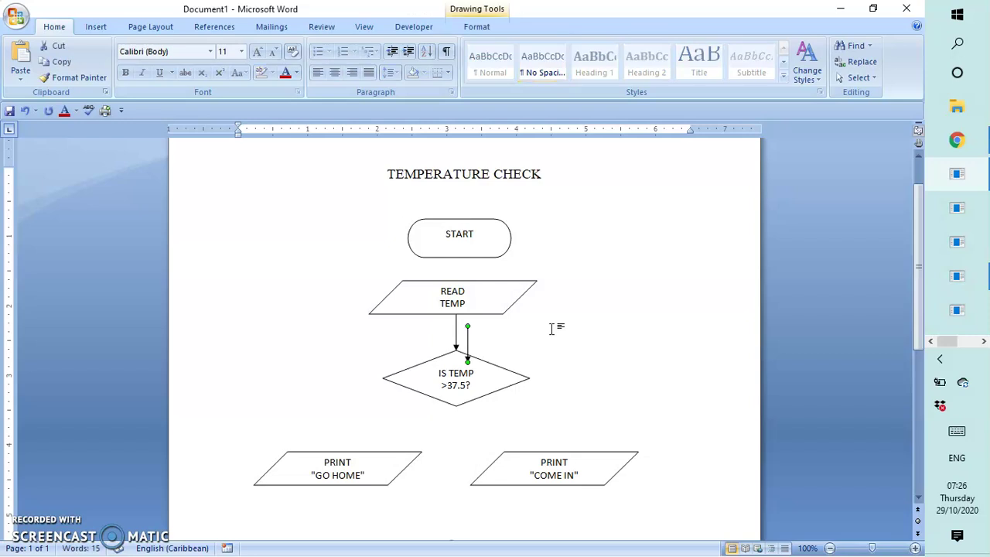
click(479, 342)
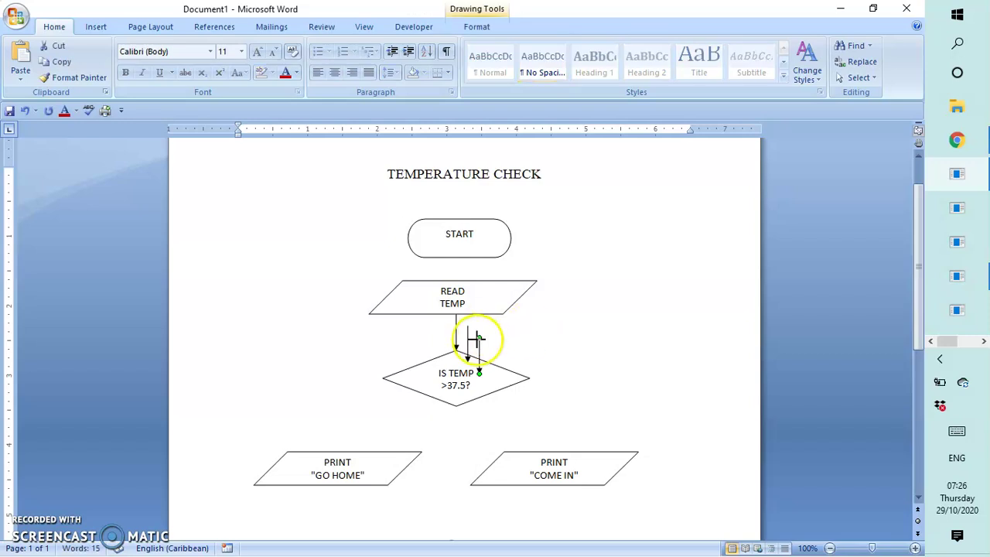
- Move one duplicate arrow beneath START and shorten it so it ends at the top edge of READ TEMP
drag(480, 352, 460, 308)
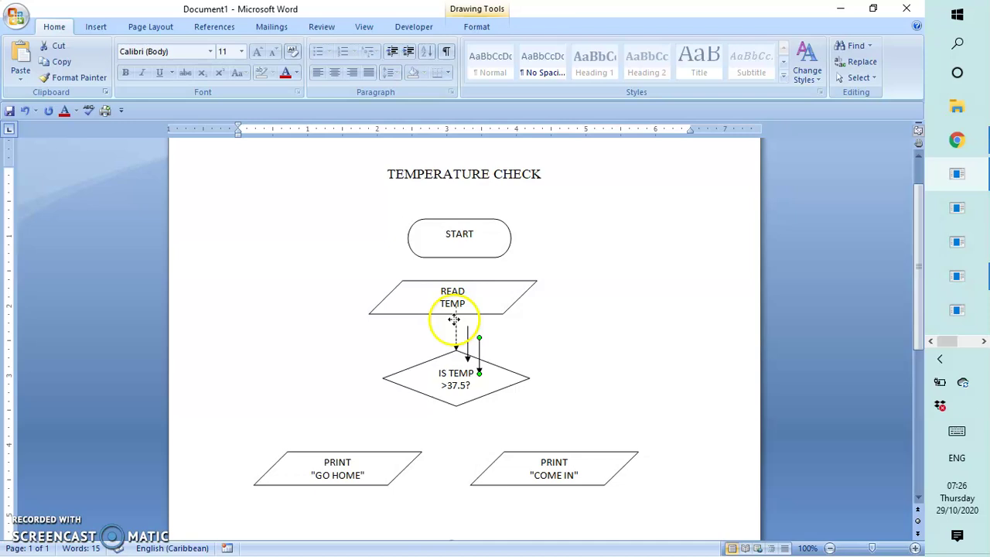
drag(454, 316, 455, 271)
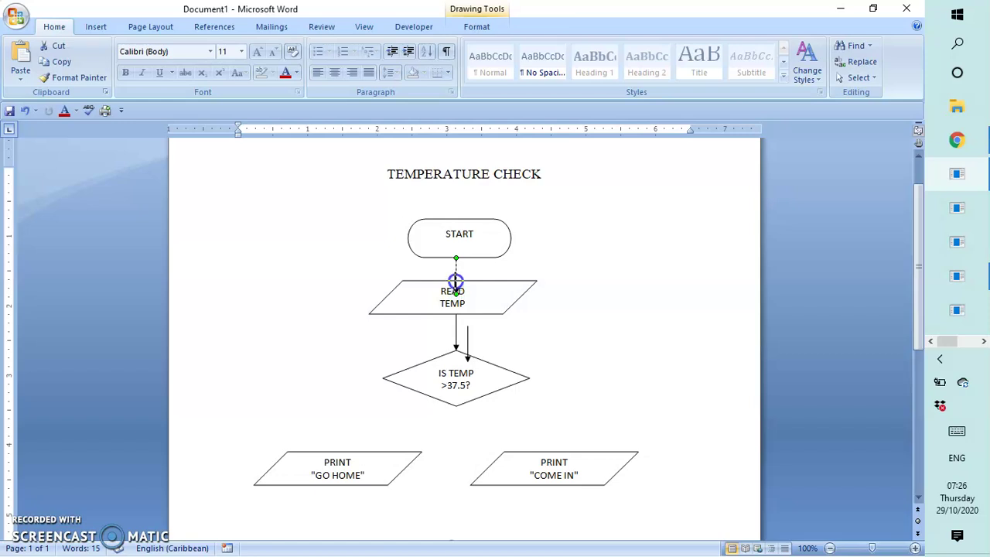
click(593, 258)
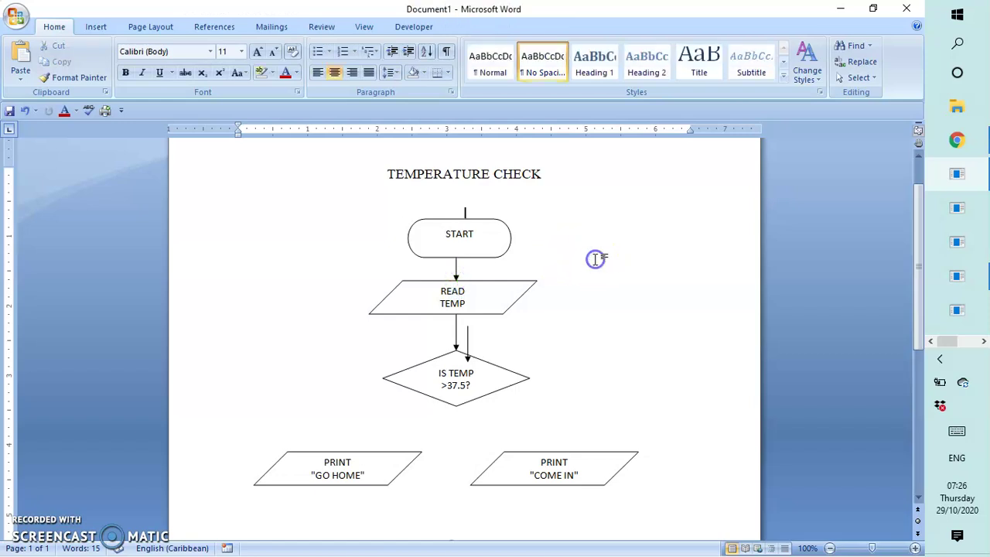
- Move the spare arrow onto the top of the PRINT "GO HOME" parallelogram and place another copy on top of PRINT "COME IN"
scroll(920, 332, down, 2)
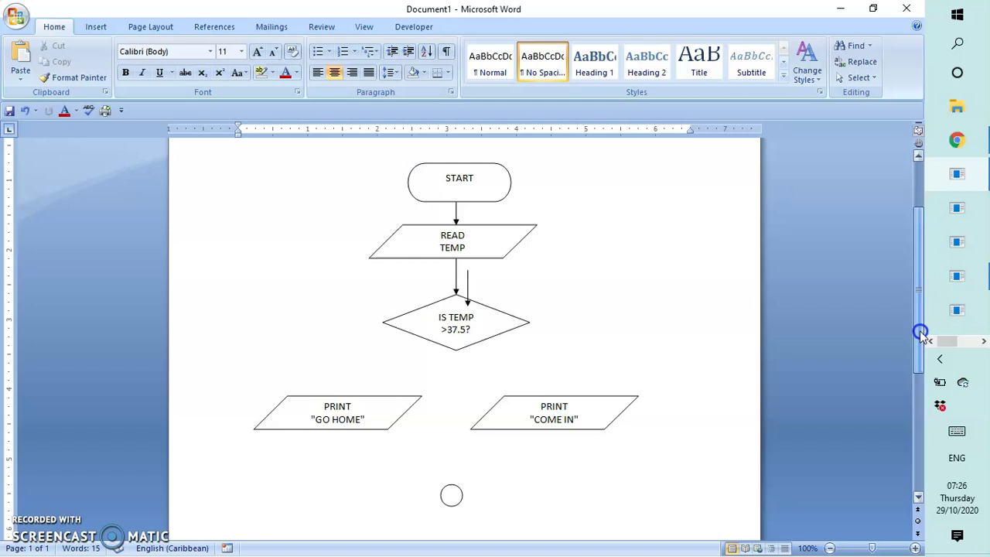
click(468, 267)
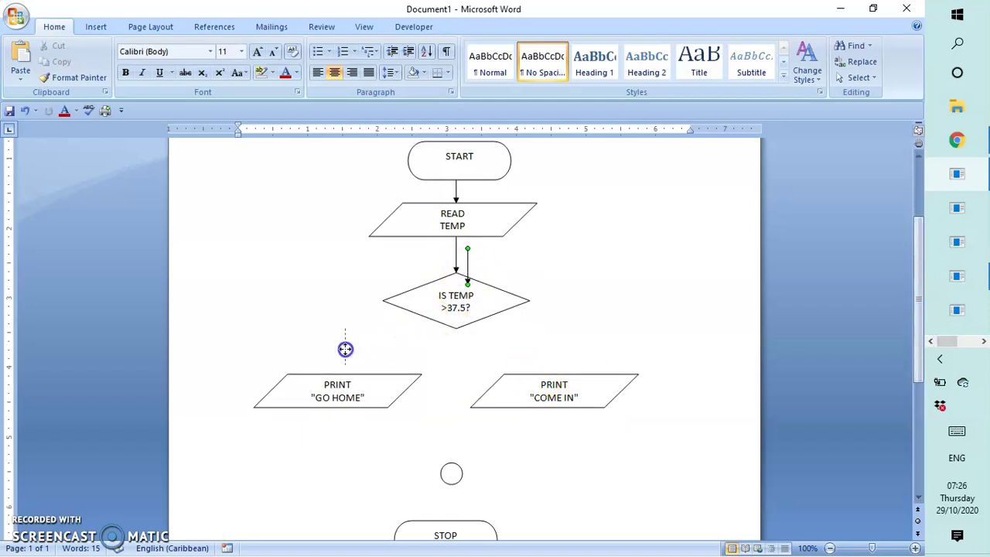
drag(343, 355, 342, 355)
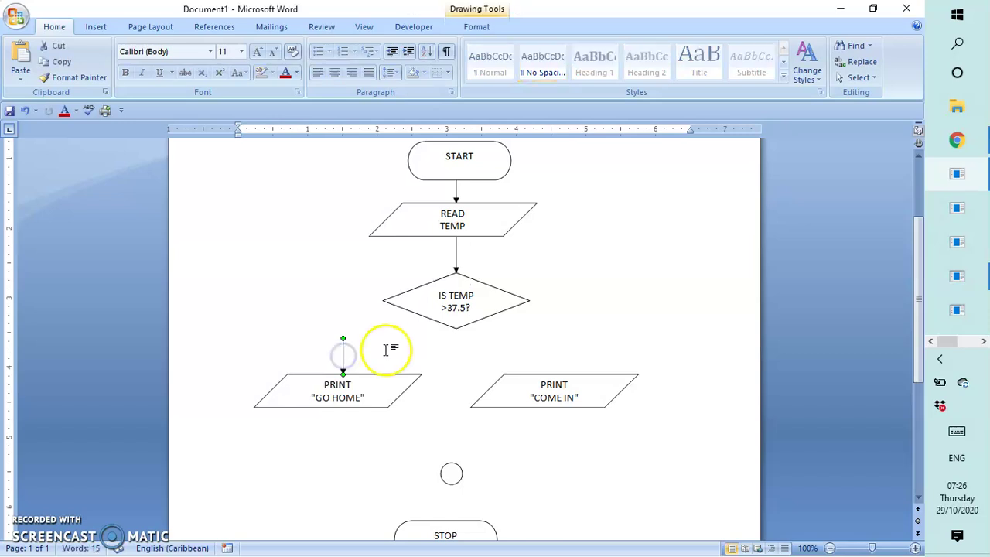
click(387, 350)
key(ctrl+z)
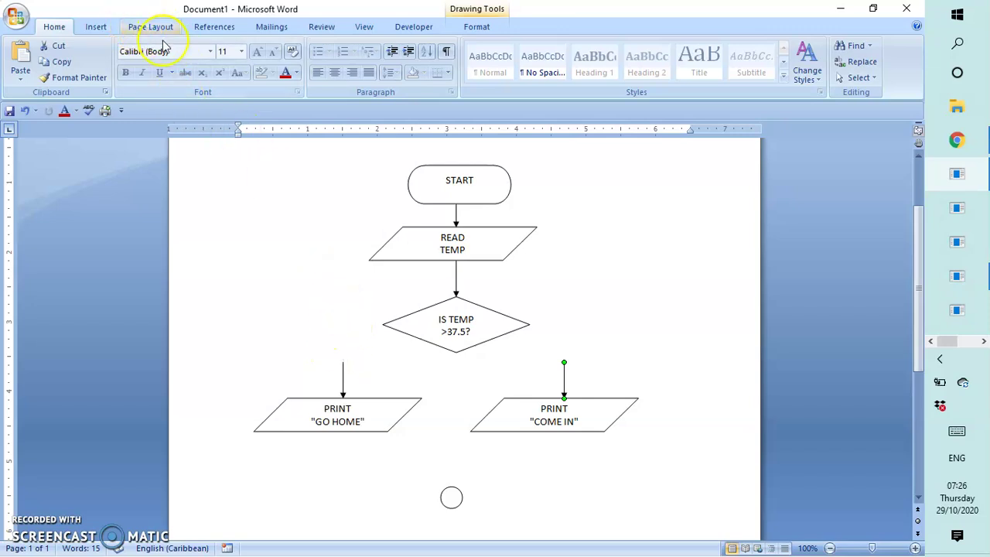
- Draw a horizontal line from the diamond's left corner to above the "GO HOME" arrow, and extend that arrow up to meet it
click(95, 26)
click(220, 62)
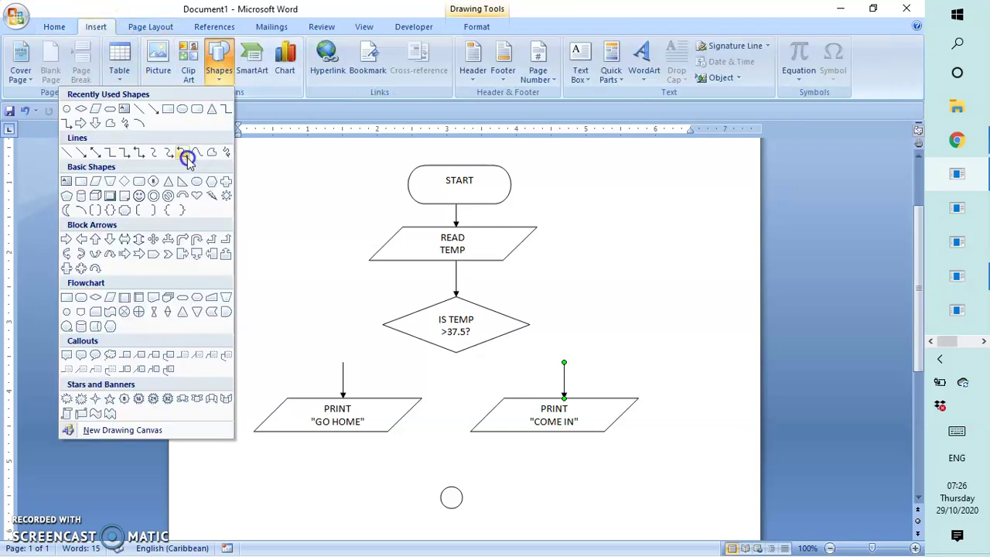
click(143, 110)
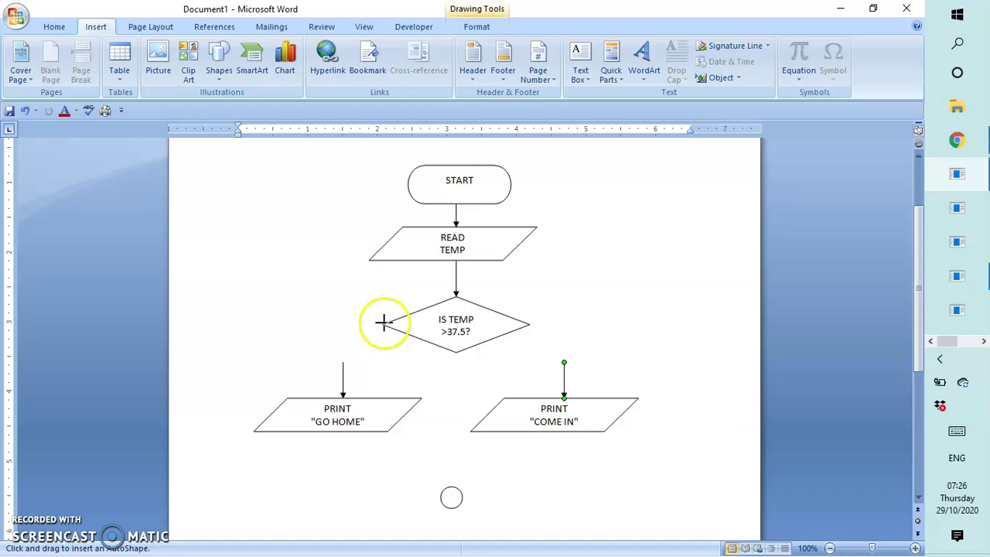
drag(382, 324, 383, 324)
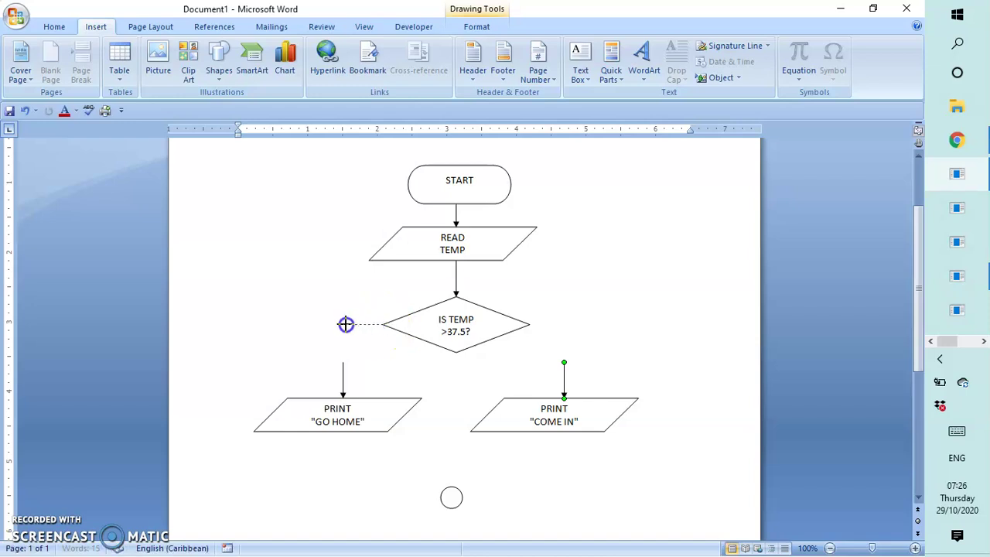
drag(346, 324, 343, 324)
click(343, 377)
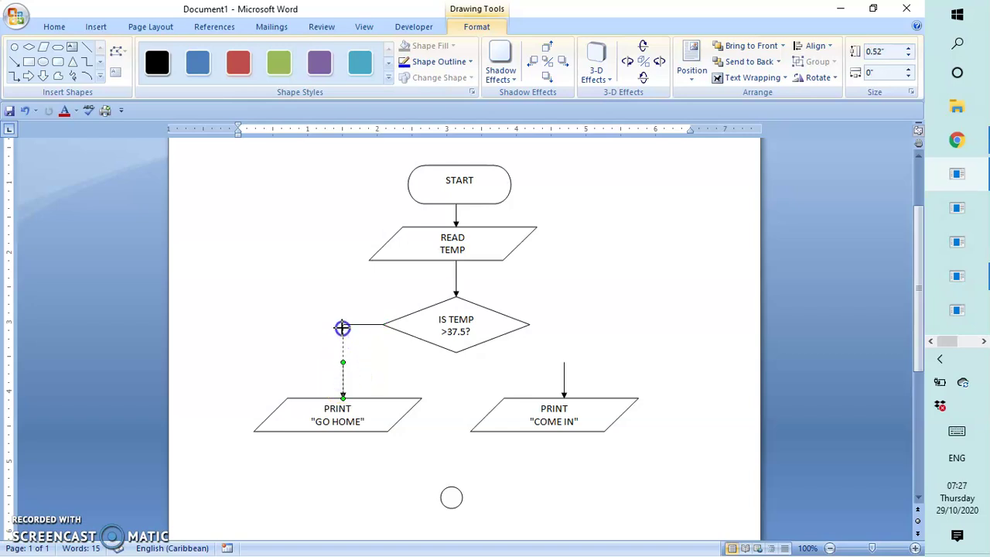
click(397, 354)
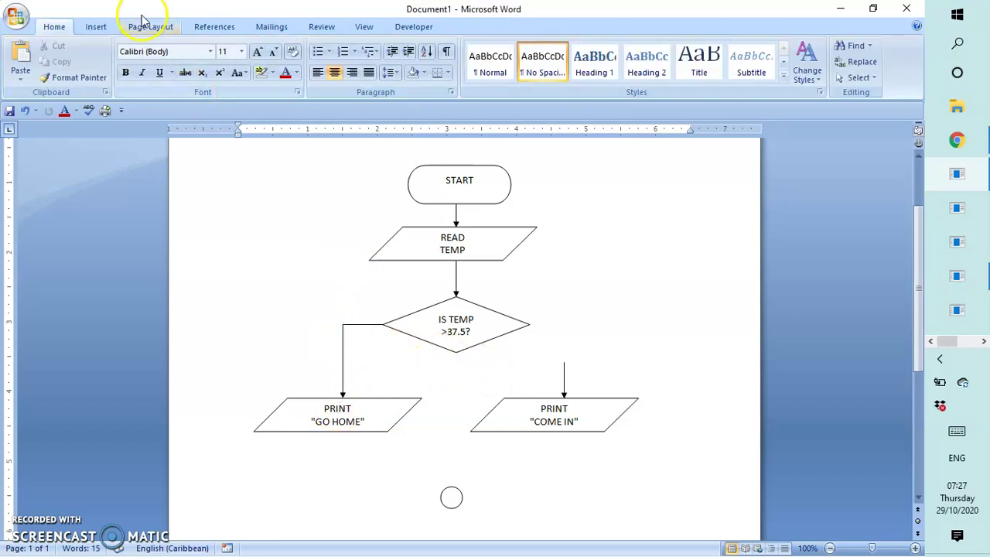
- Draw a horizontal line from the diamond's right corner, extend the "COME IN" arrow up to it, and trim the line's overhang
click(97, 28)
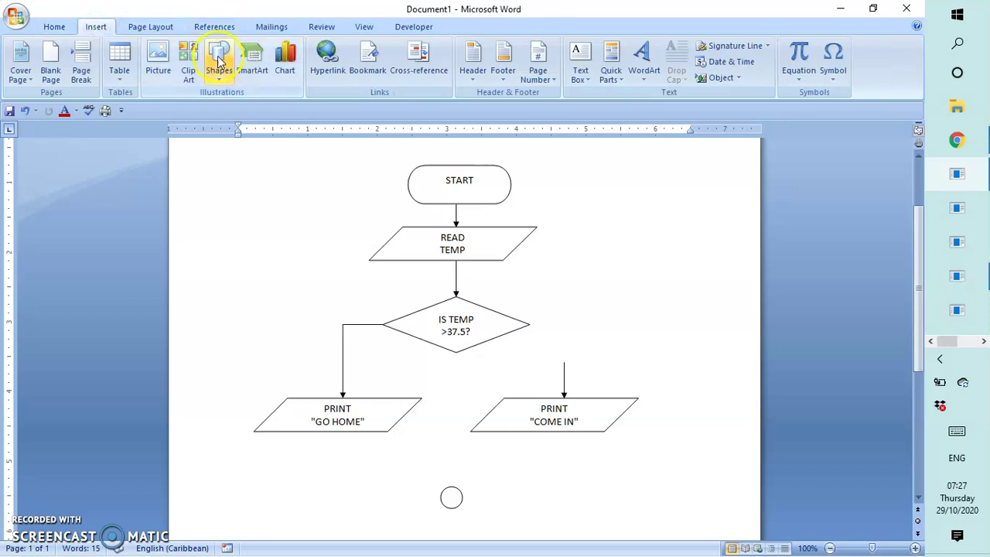
click(216, 68)
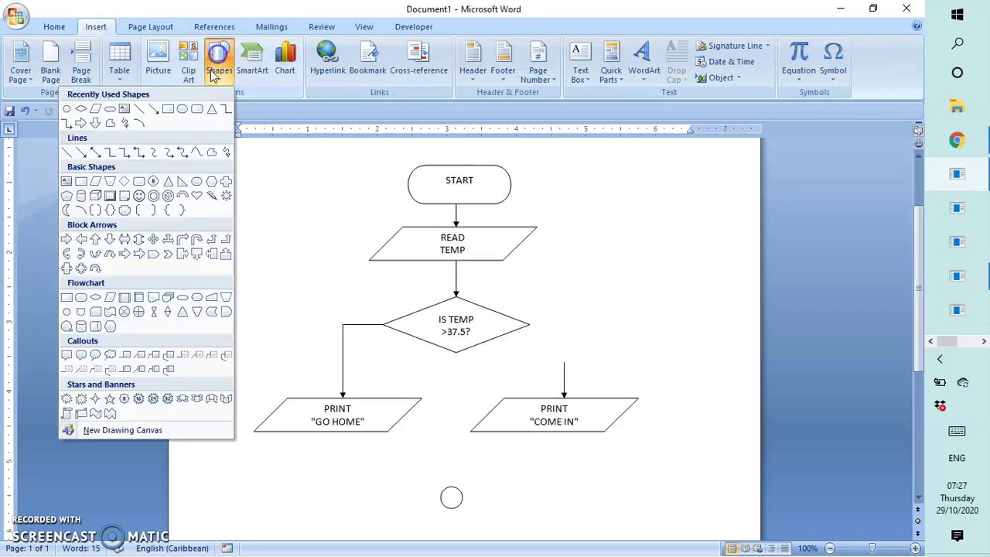
click(137, 109)
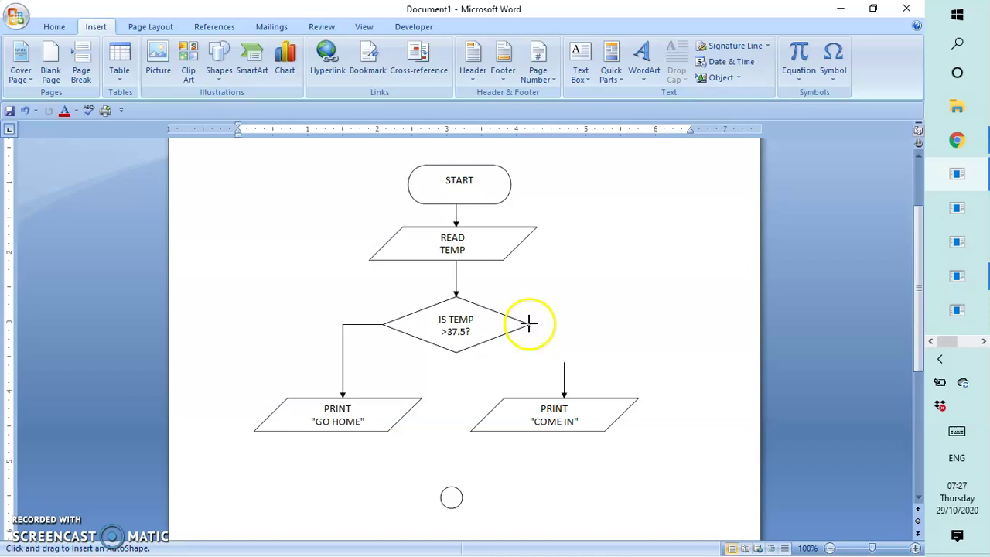
drag(529, 323, 571, 325)
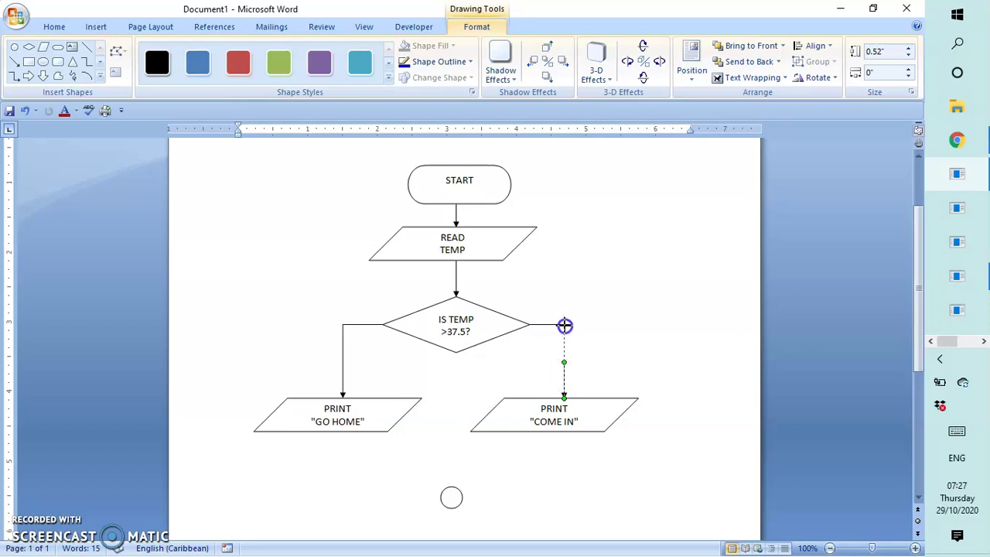
click(608, 327)
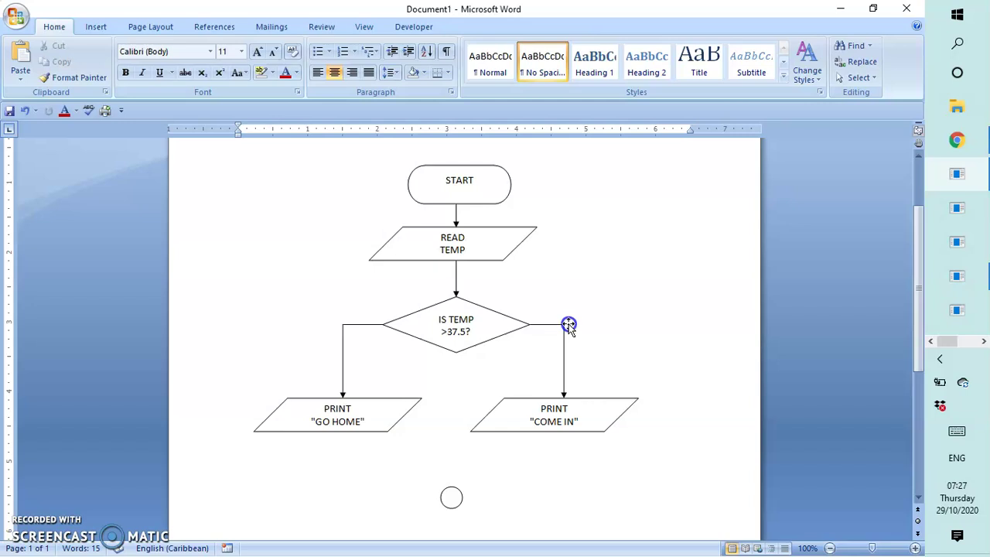
click(569, 325)
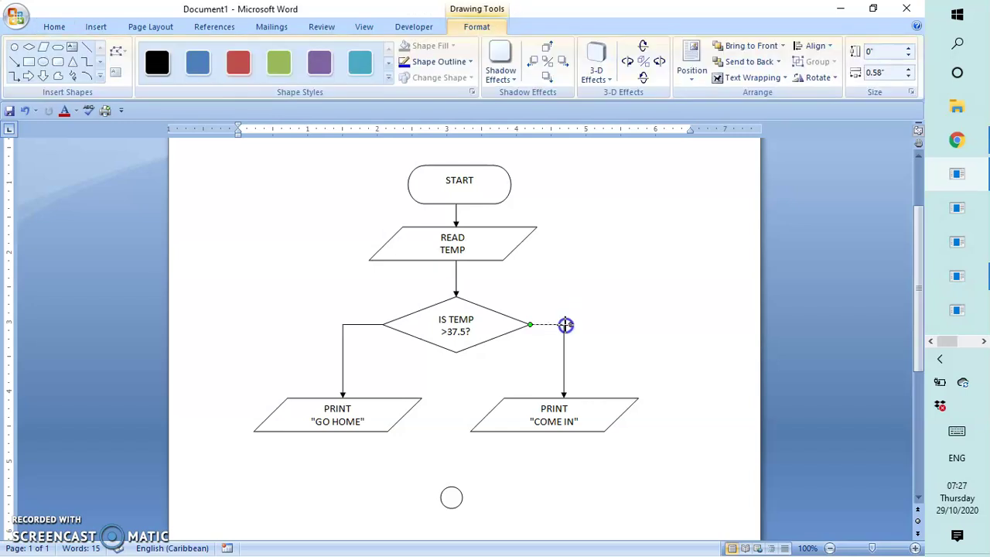
click(615, 316)
- Draw a vertical line about 1.02" long down from the PRINT "GO HOME" parallelogram to just past the connector circle's center level
drag(919, 303, 931, 361)
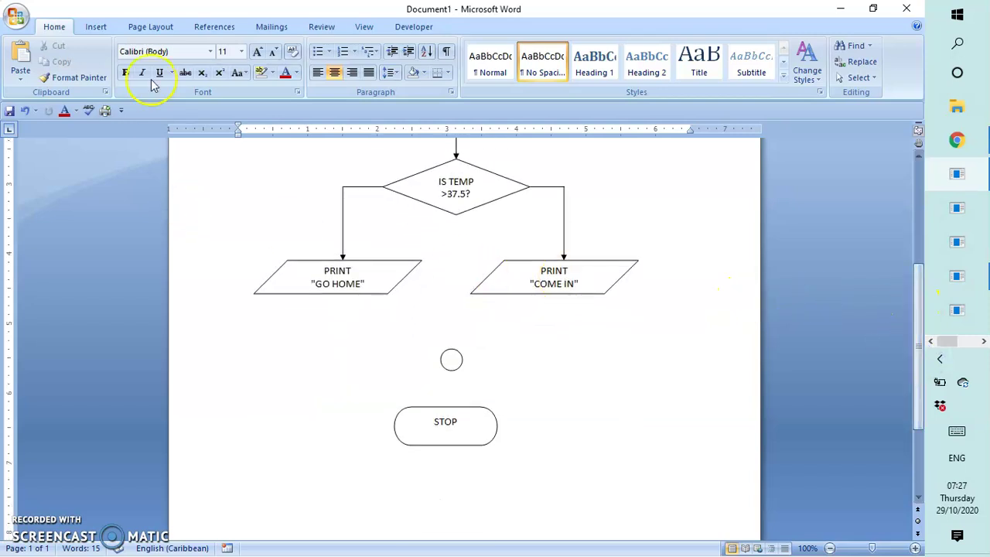
click(93, 27)
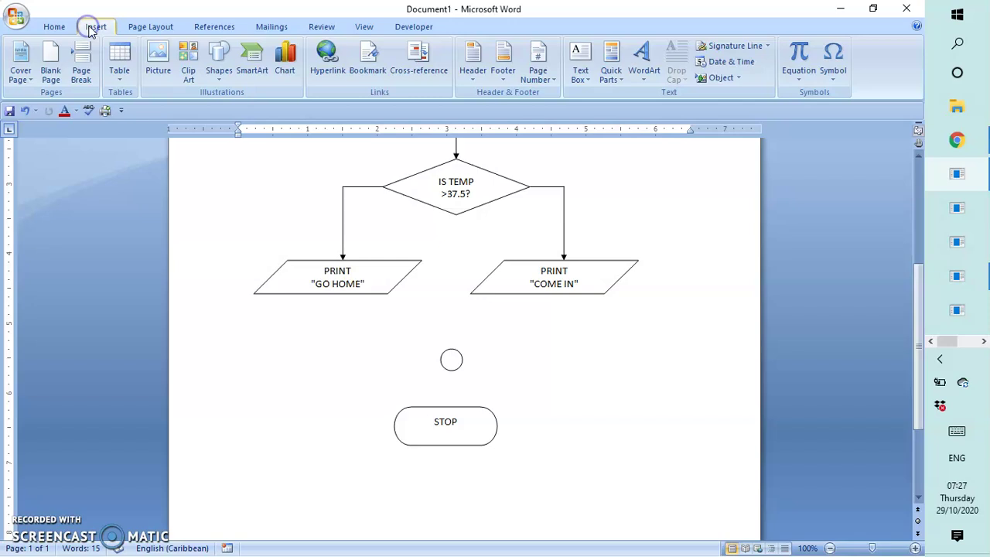
click(218, 62)
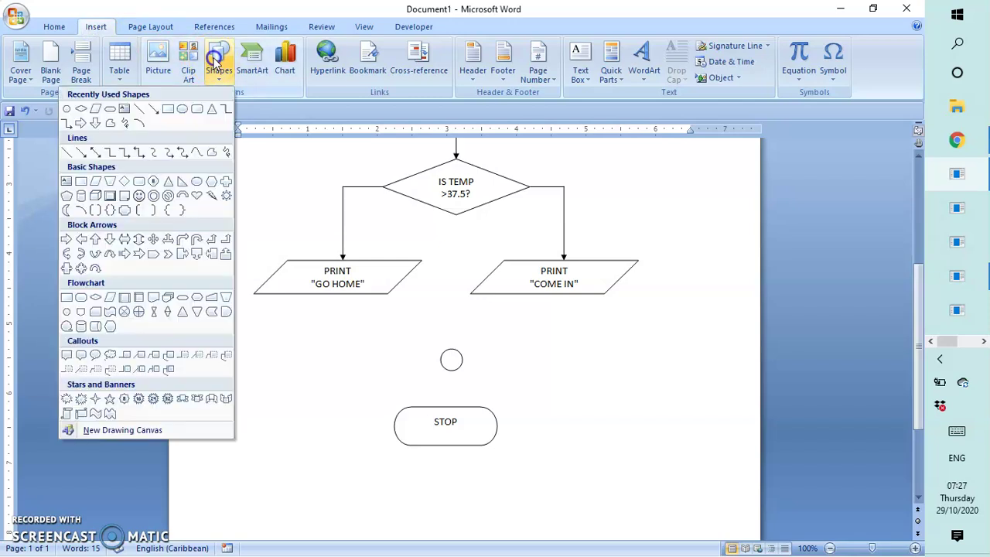
click(139, 111)
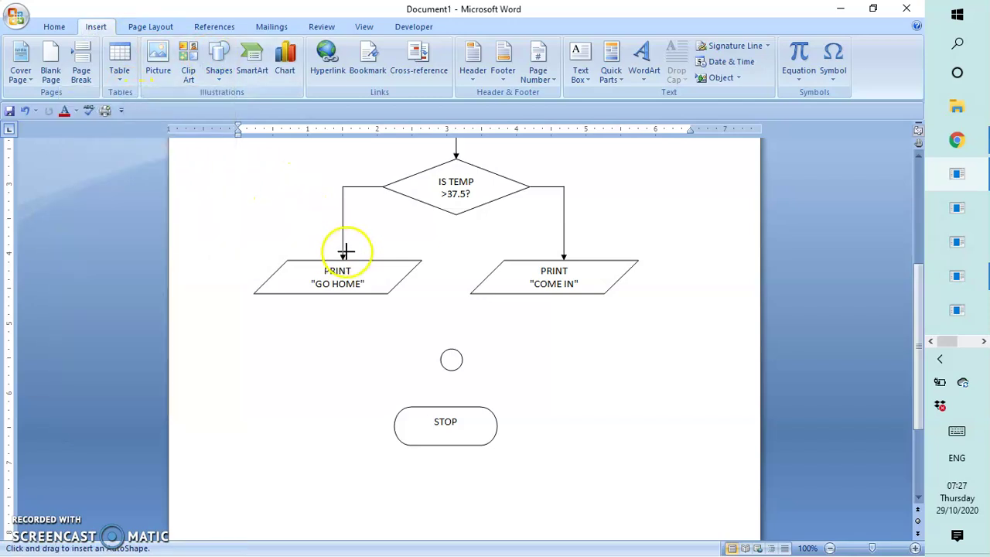
click(342, 294)
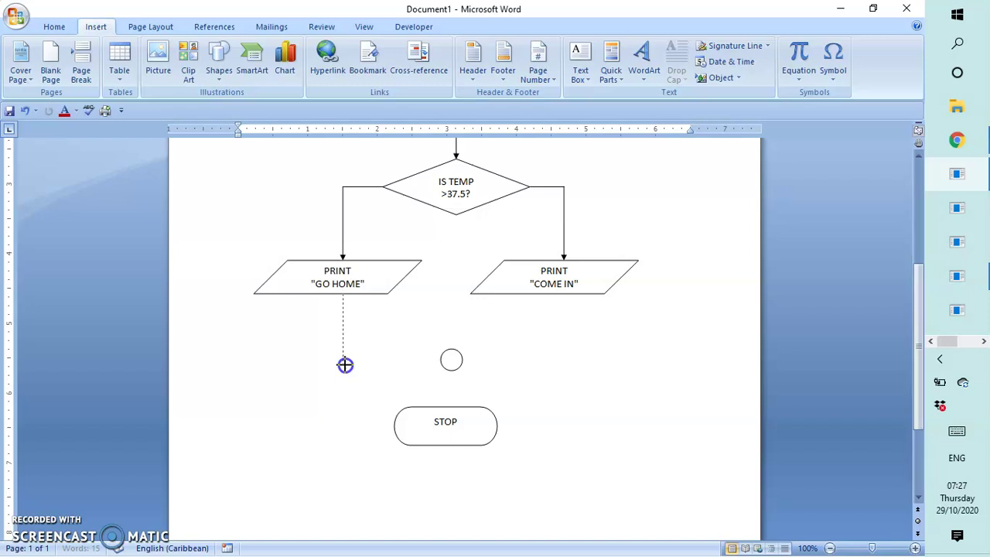
scroll(345, 364, up, 3)
click(380, 358)
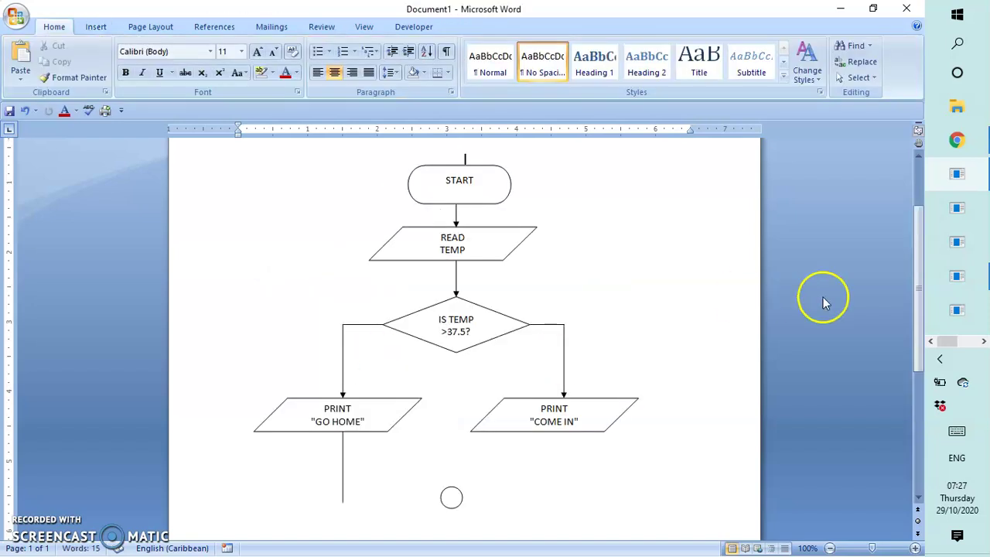
- Copy the vertical line under PRINT "GO HOME" and place the copy directly below the PRINT "COME IN" parallelogram
scroll(921, 343, down, 3)
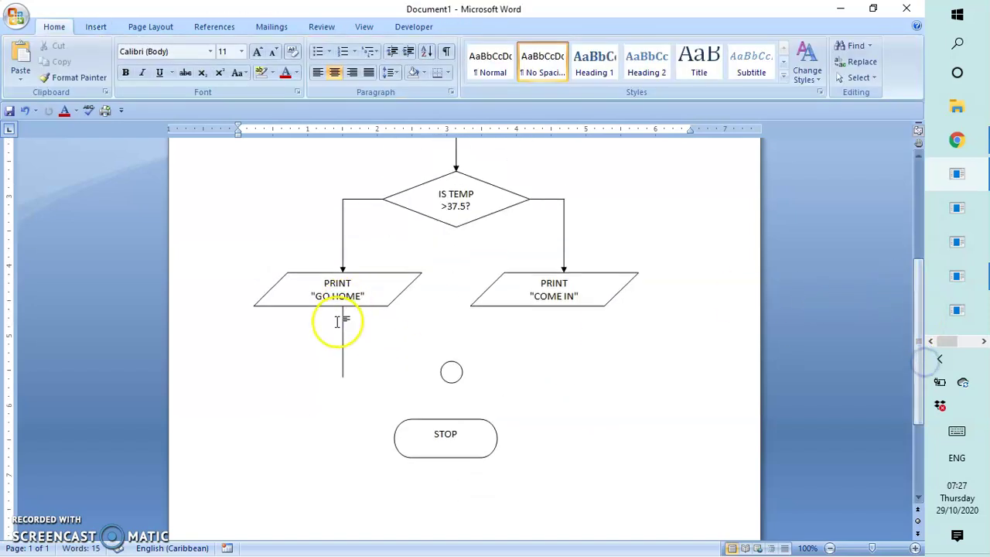
click(342, 328)
right_click(343, 326)
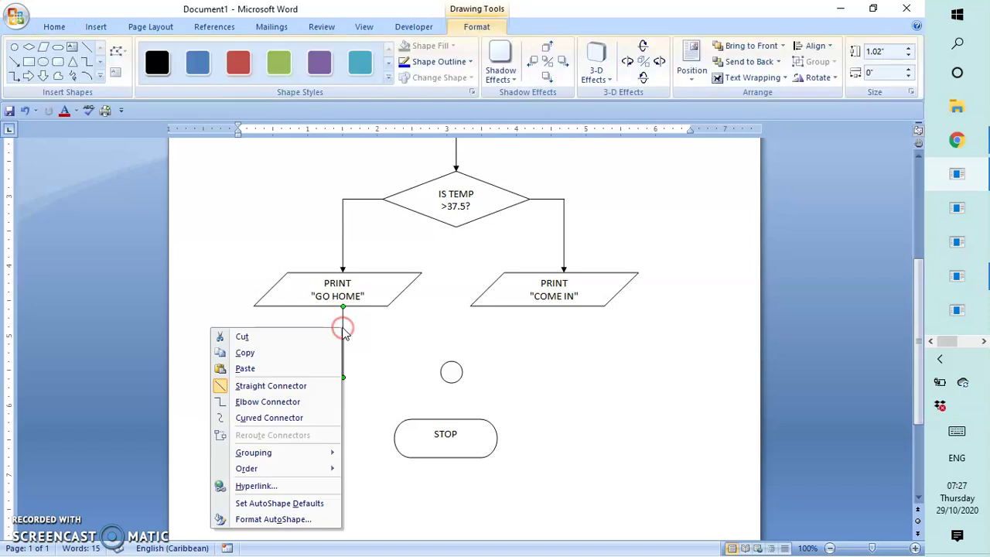
click(266, 353)
click(382, 353)
scroll(383, 353, up, 3)
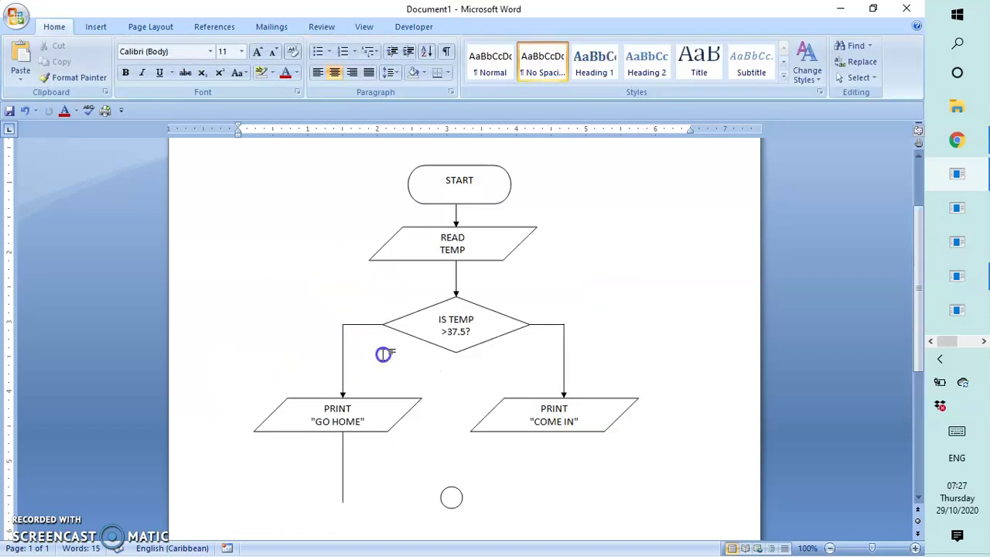
key(ctrl+v)
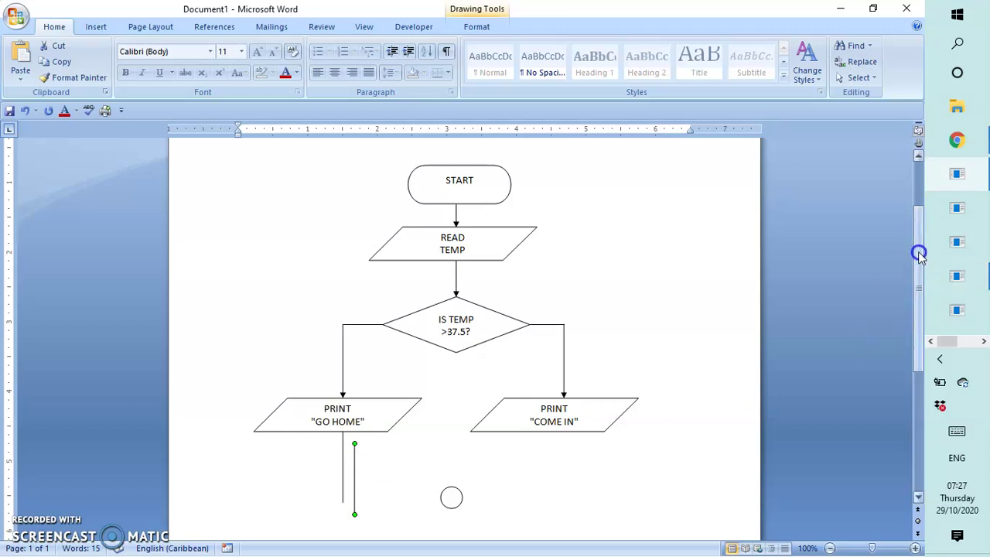
drag(918, 256, 921, 311)
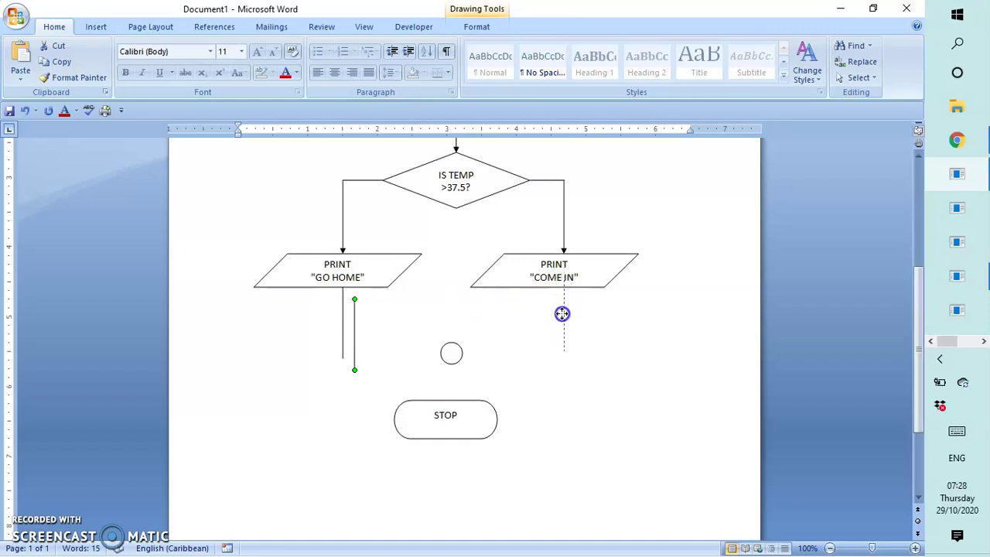
click(610, 348)
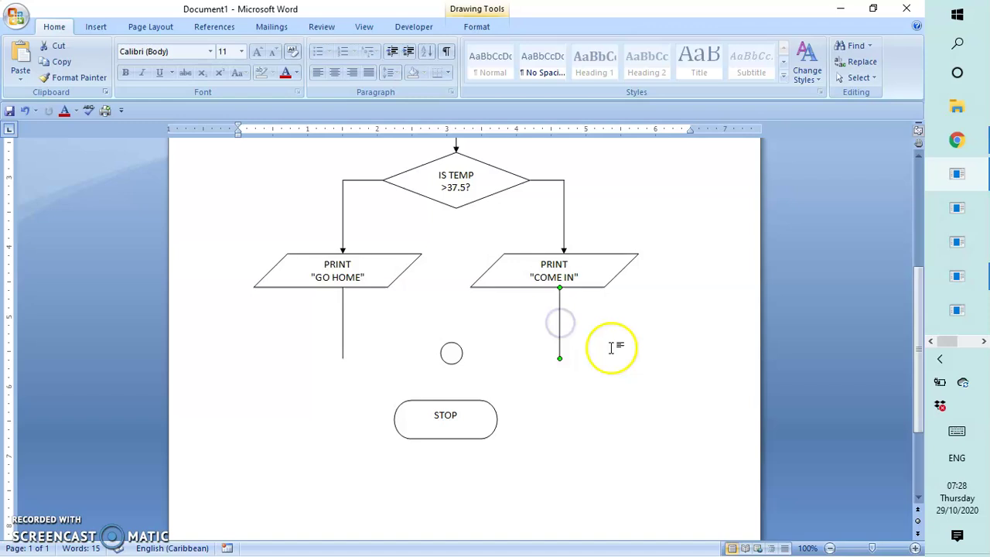
scroll(611, 347, up, 3)
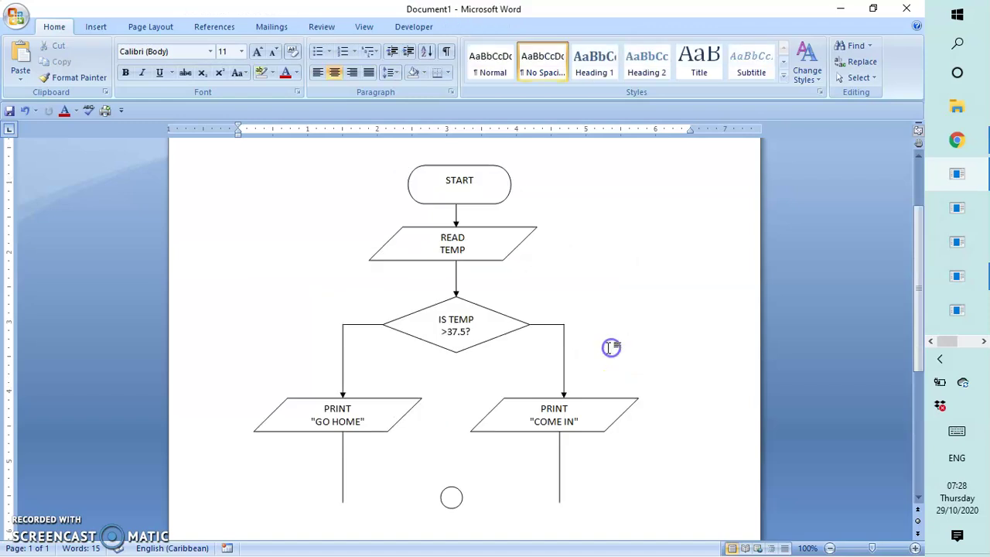
- Draw a horizontal arrow about 1.41" long from the lower end of the "GO HOME" line to the connector circle and straighten it
click(96, 28)
click(219, 62)
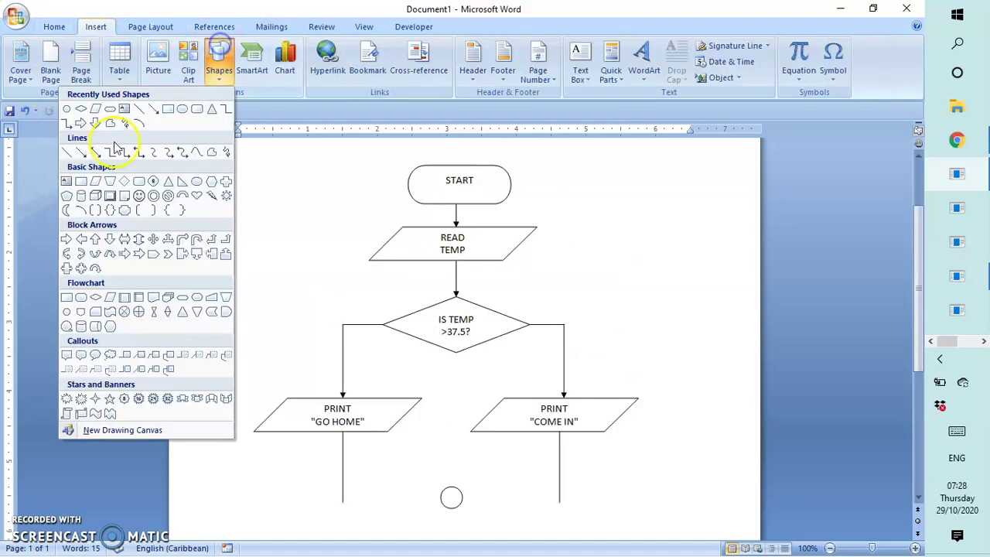
click(157, 111)
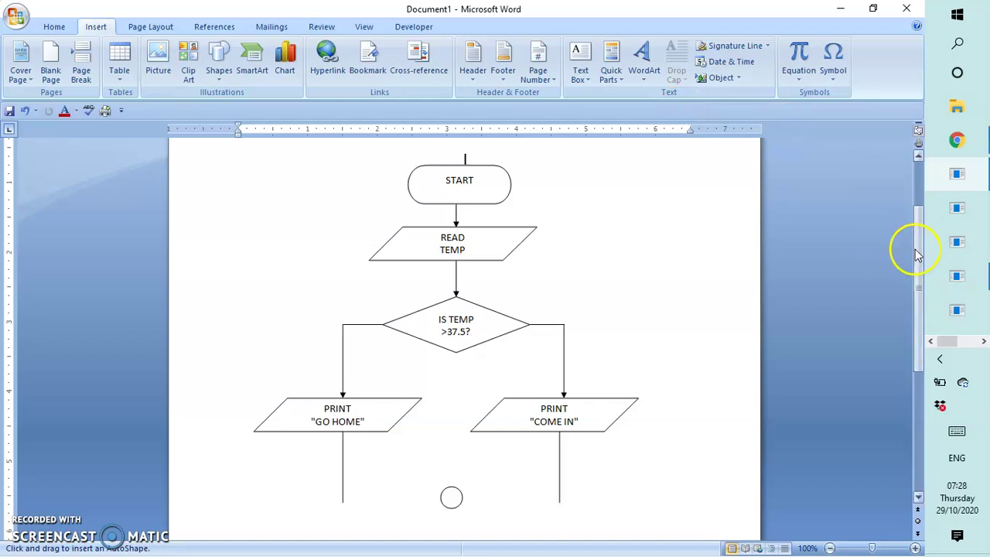
drag(917, 250, 917, 335)
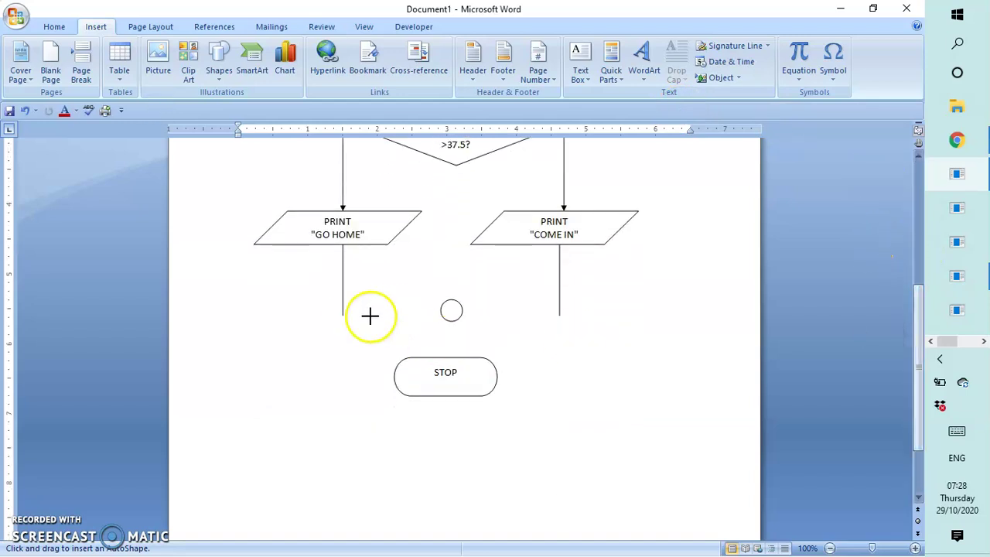
drag(343, 246, 343, 315)
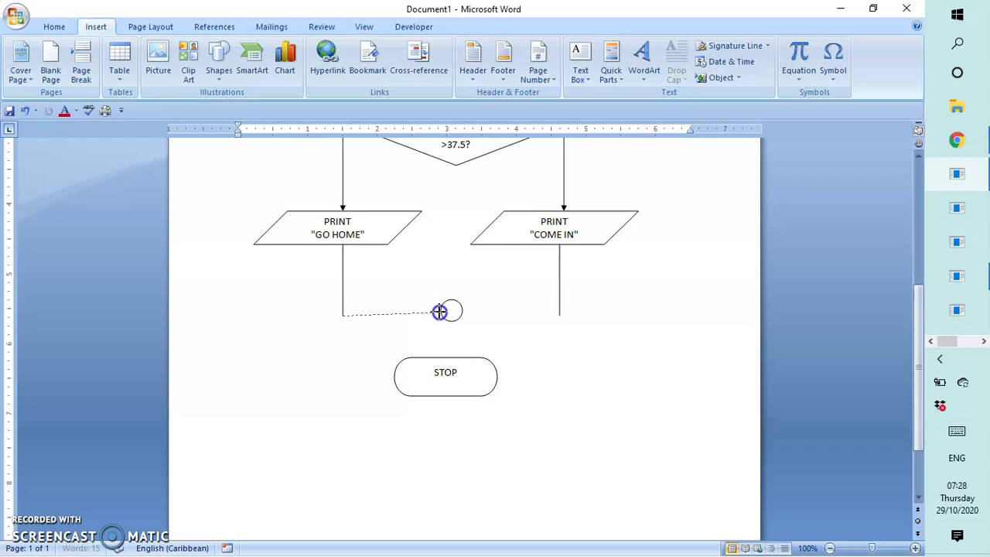
drag(439, 312, 438, 312)
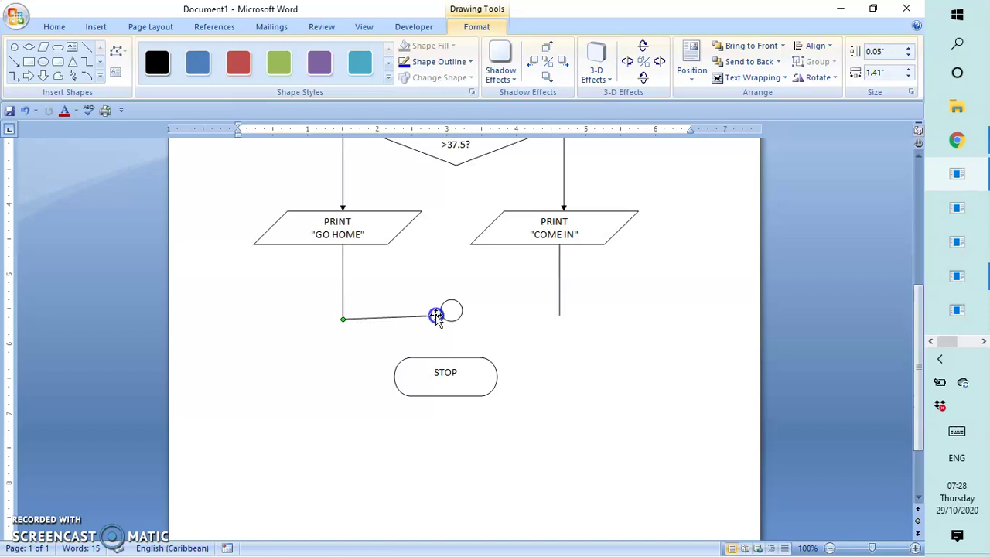
click(344, 320)
click(356, 339)
scroll(356, 339, up, 5)
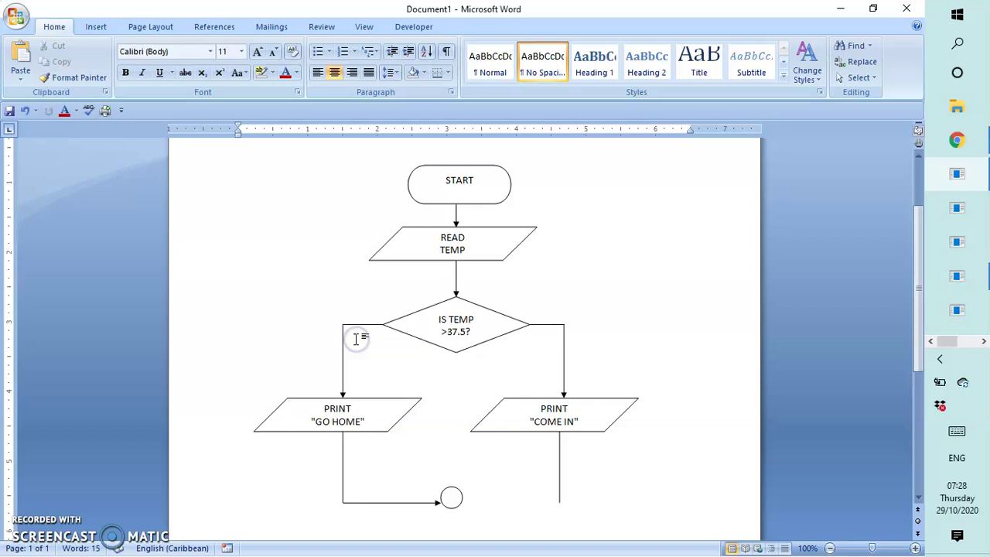
- Draw a horizontal arrow about 1.4" long from the lower end of the "COME IN" line to the connector circle
click(97, 27)
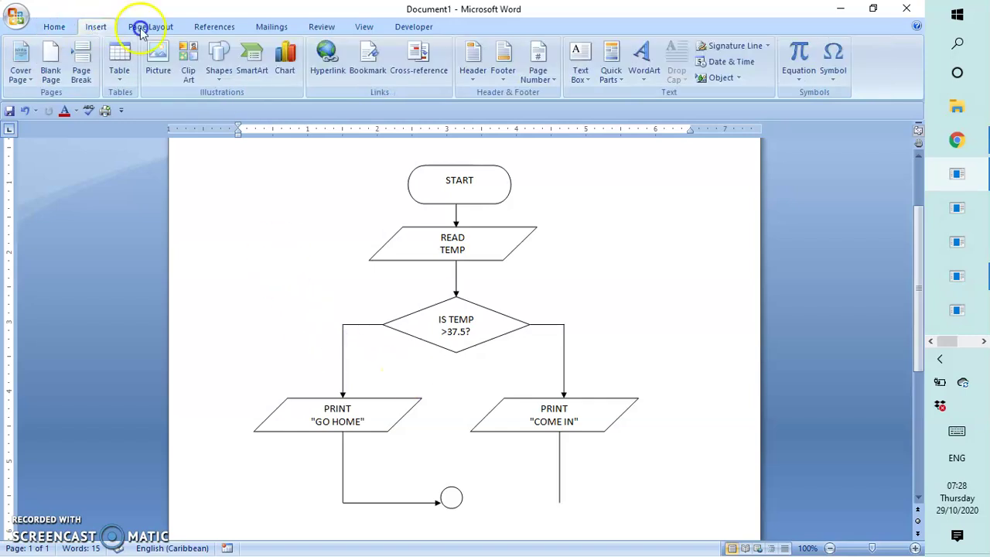
click(218, 61)
click(148, 106)
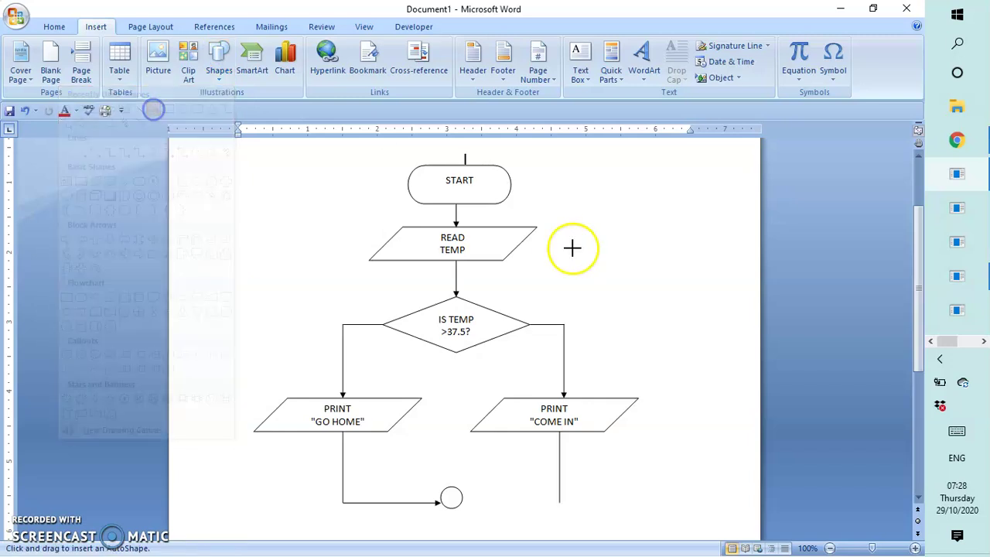
drag(918, 343, 919, 425)
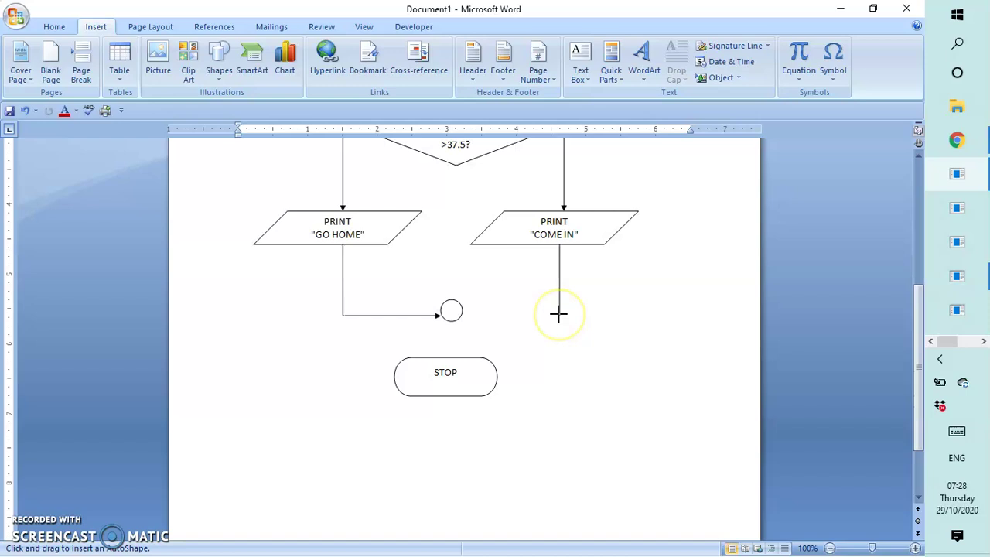
drag(558, 314, 499, 315)
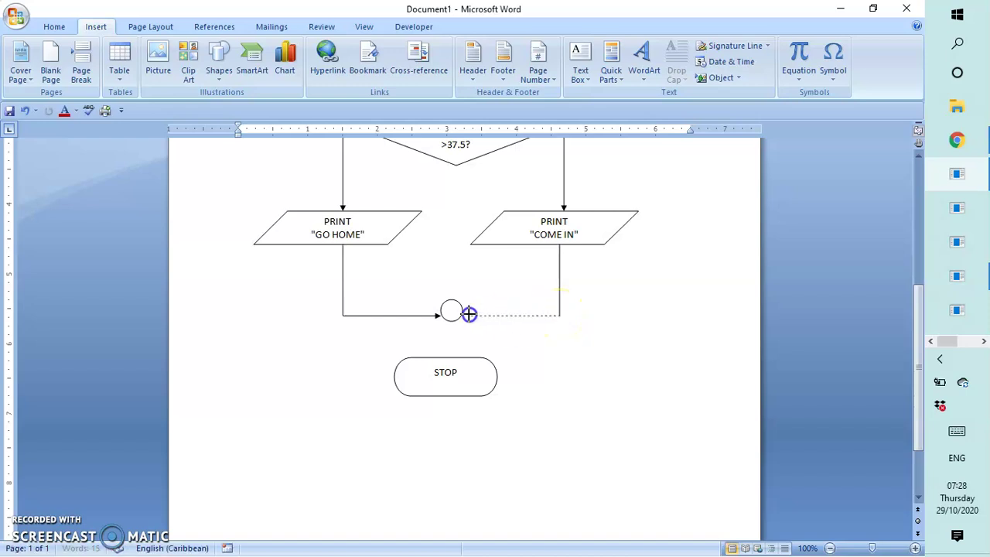
drag(464, 314, 463, 314)
click(541, 329)
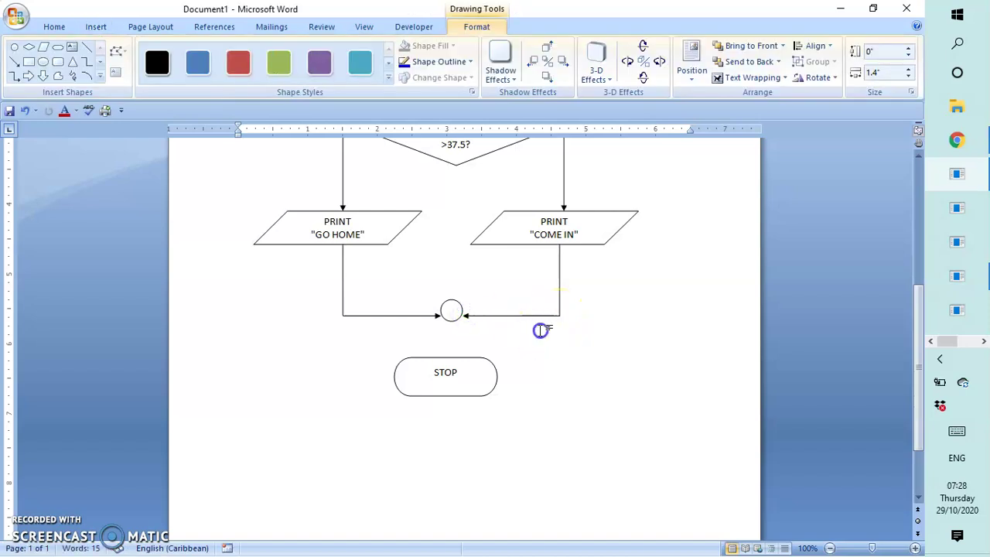
scroll(442, 342, up, 4)
- Move the connector circle down slightly so it is centered on the two incoming arrows
drag(919, 249, 920, 294)
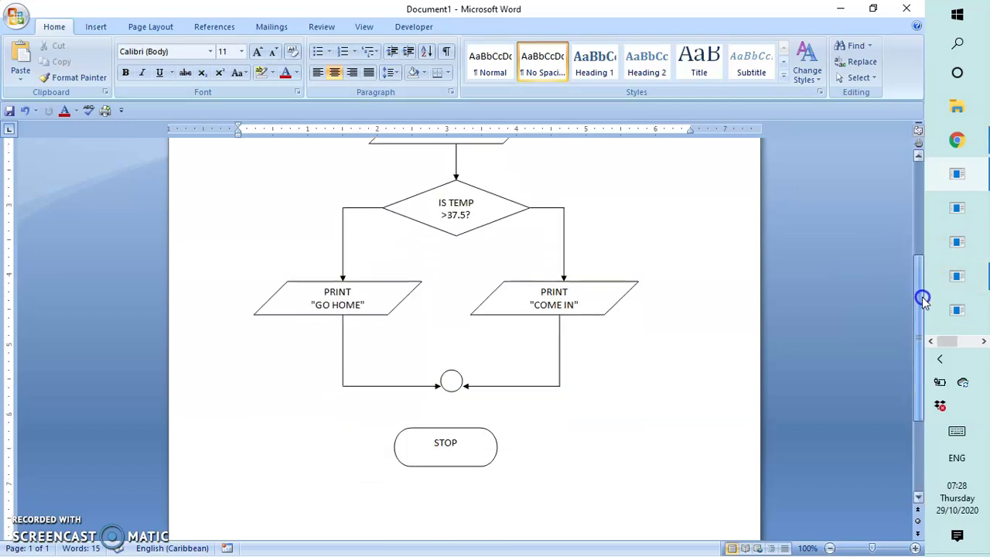
click(451, 379)
click(497, 387)
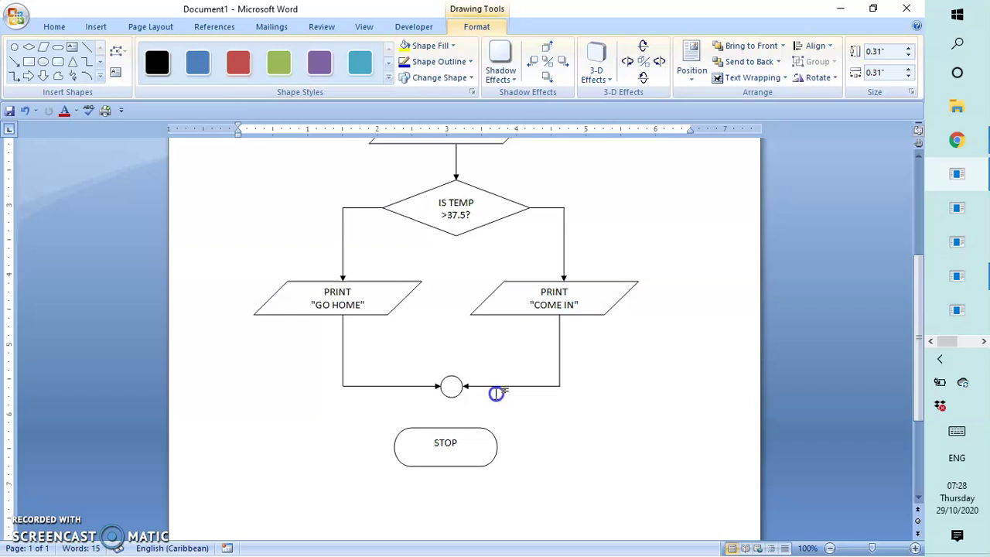
click(256, 279)
- Draw a short vertical arrow from the bottom of the connector circle down to the STOP terminator
scroll(257, 278, up, 3)
click(94, 27)
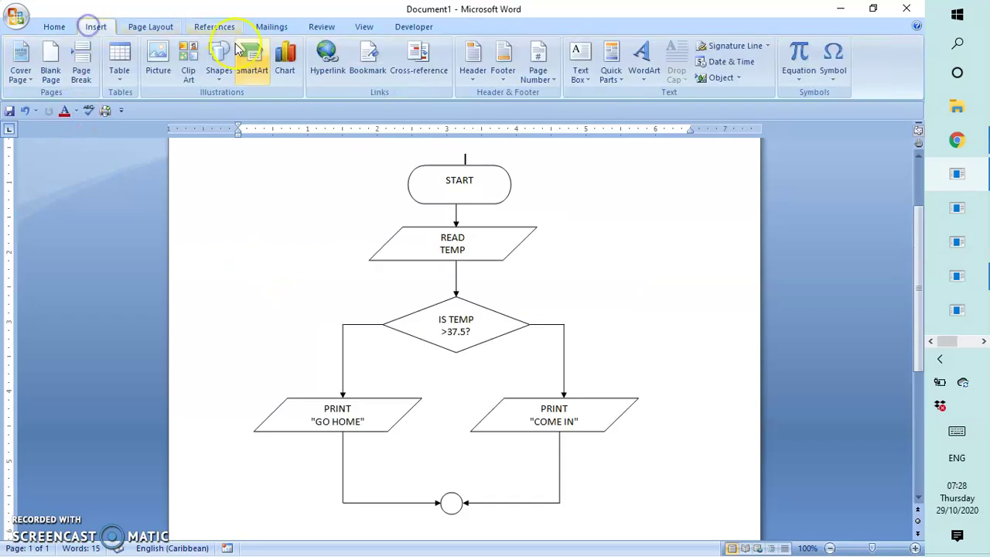
click(219, 62)
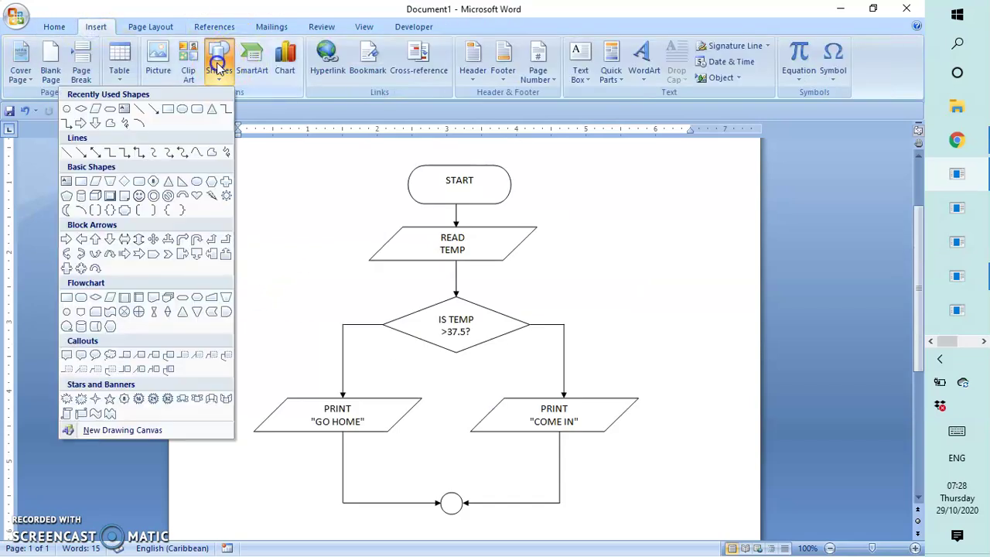
click(151, 108)
drag(917, 321, 929, 380)
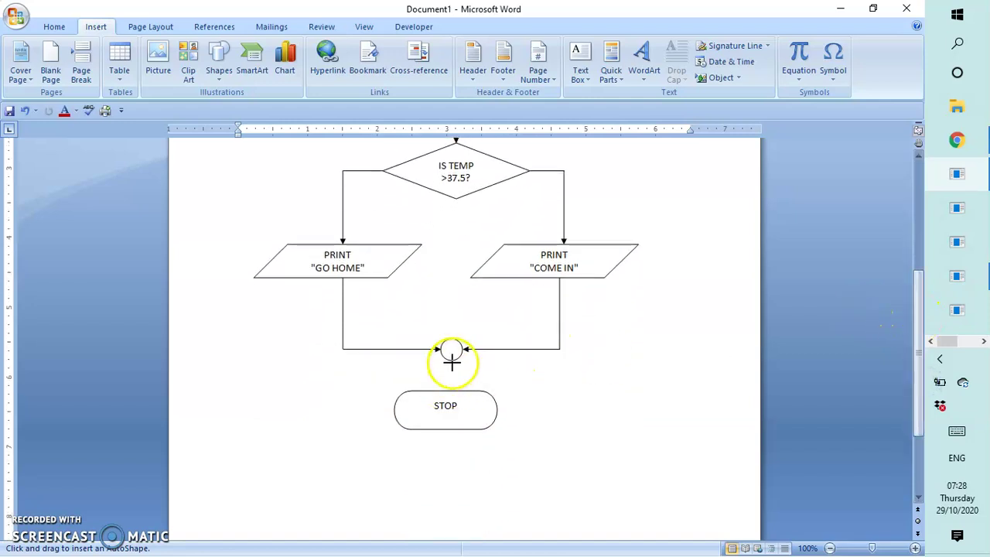
drag(451, 359, 451, 396)
scroll(596, 375, up, 4)
click(598, 376)
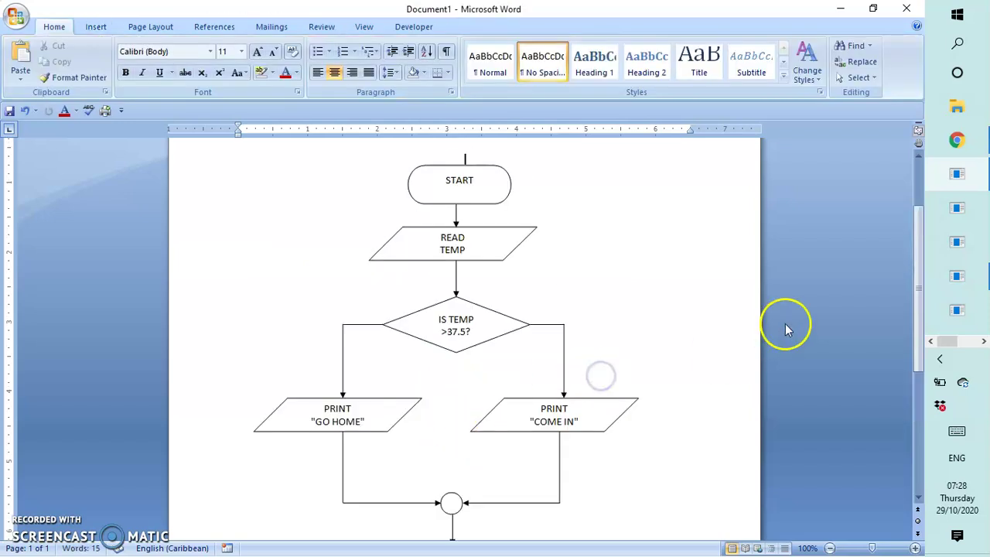
- Shift the START terminator slightly left and move it back over the arrow leading to READ TEMP
click(481, 181)
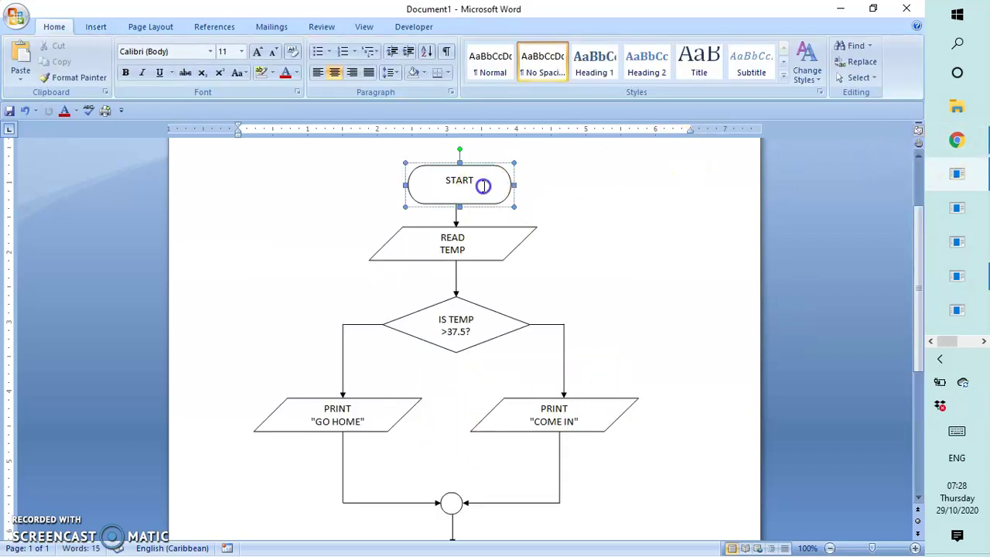
click(590, 170)
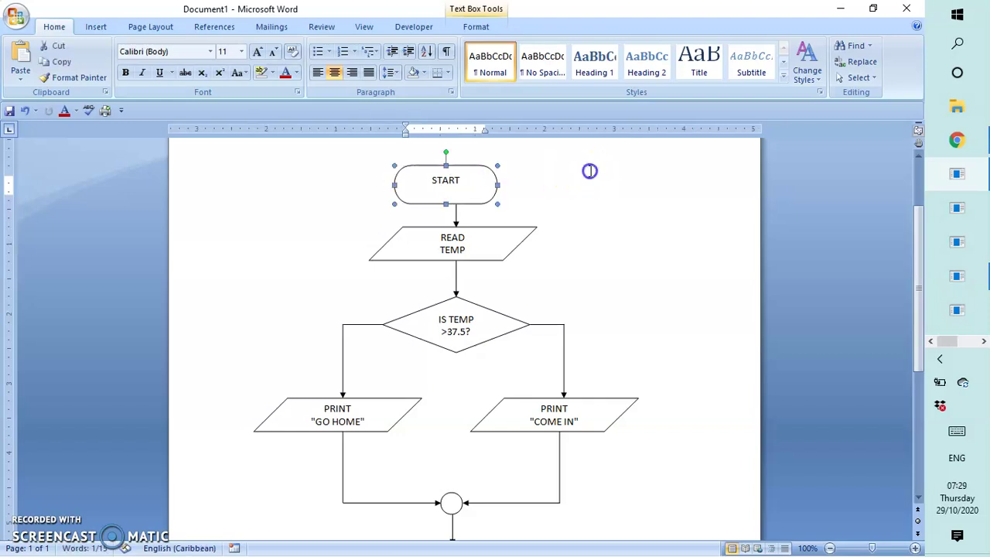
click(447, 172)
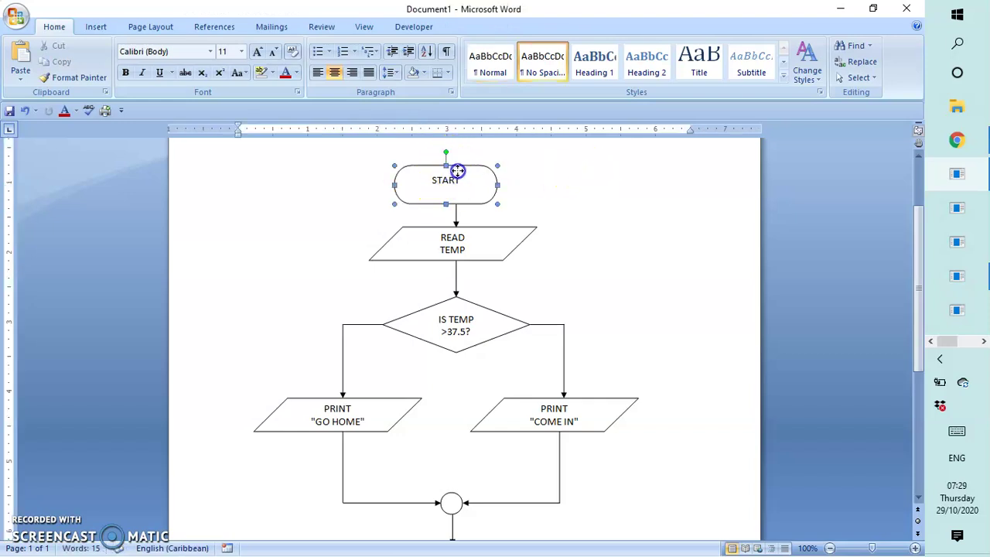
drag(460, 170, 460, 170)
click(611, 194)
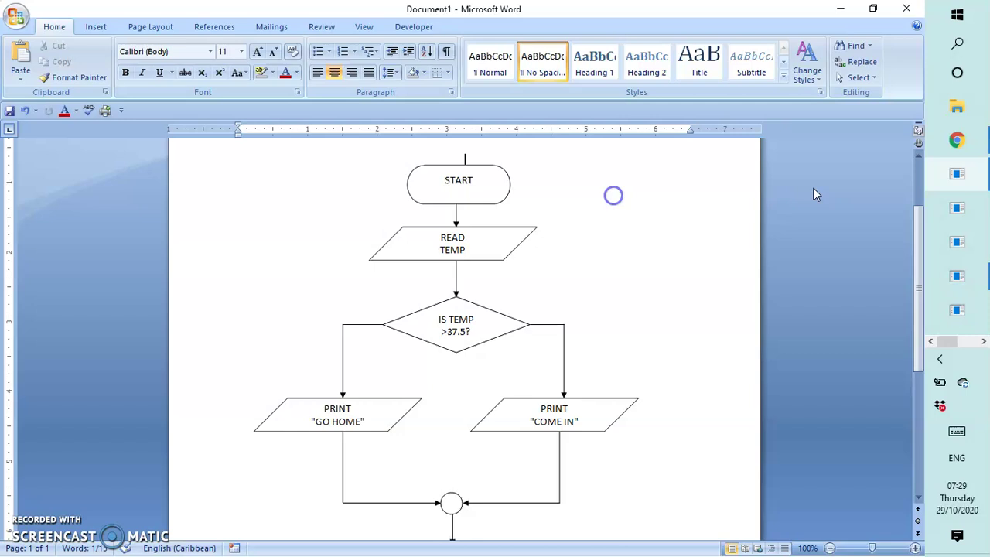
- Insert a text box reading YES at the corner of the decision's "GO HOME" branch, sized about 0.39" high by 0.47" wide
mouse_move(921, 236)
mouse_down()
mouse_move(924, 303)
mouse_move(935, 272)
mouse_move(920, 247)
mouse_up()
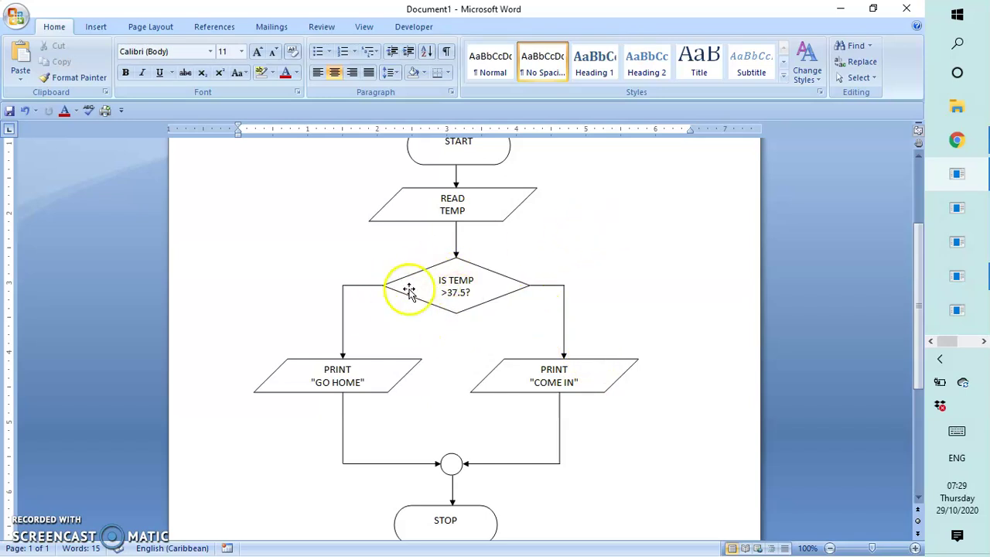
click(95, 27)
click(219, 57)
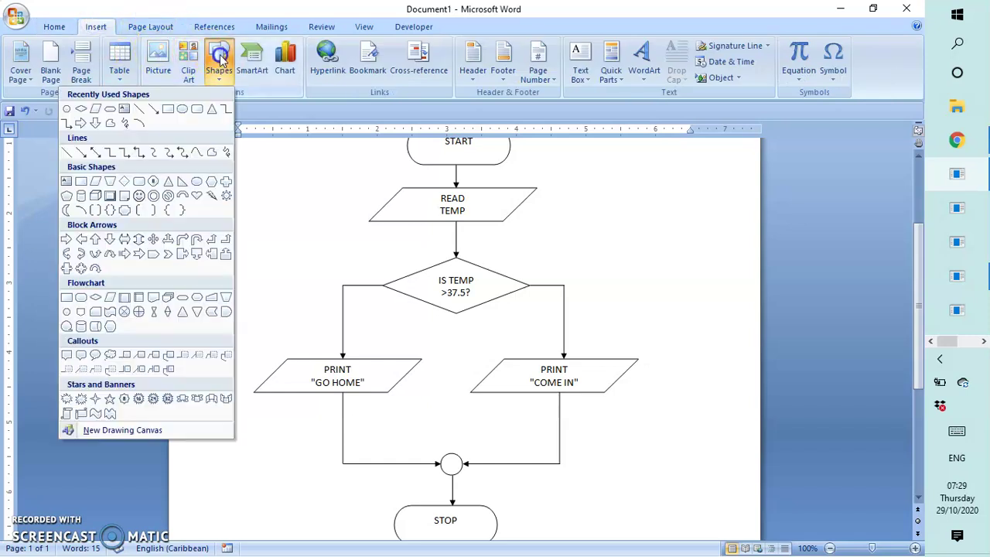
click(124, 109)
click(310, 261)
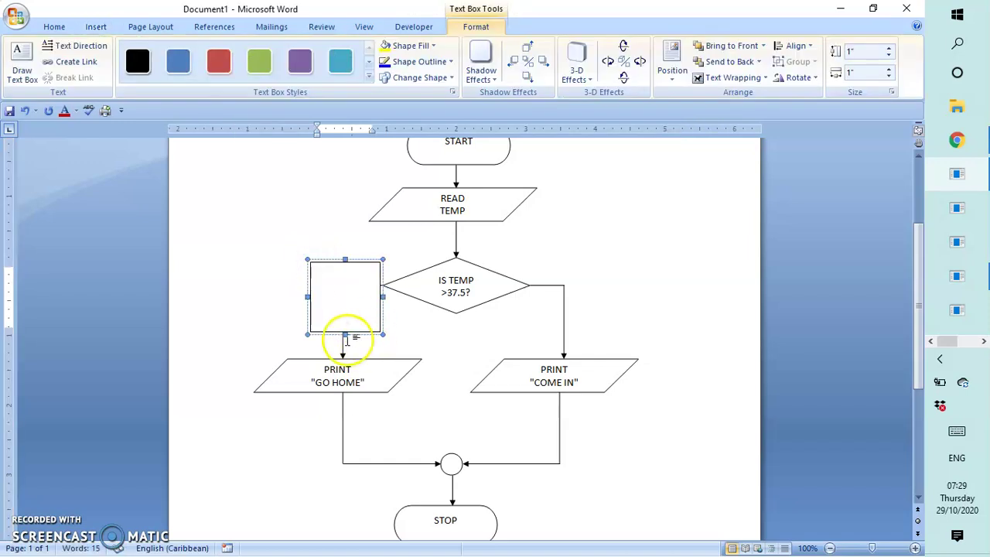
drag(345, 335, 345, 277)
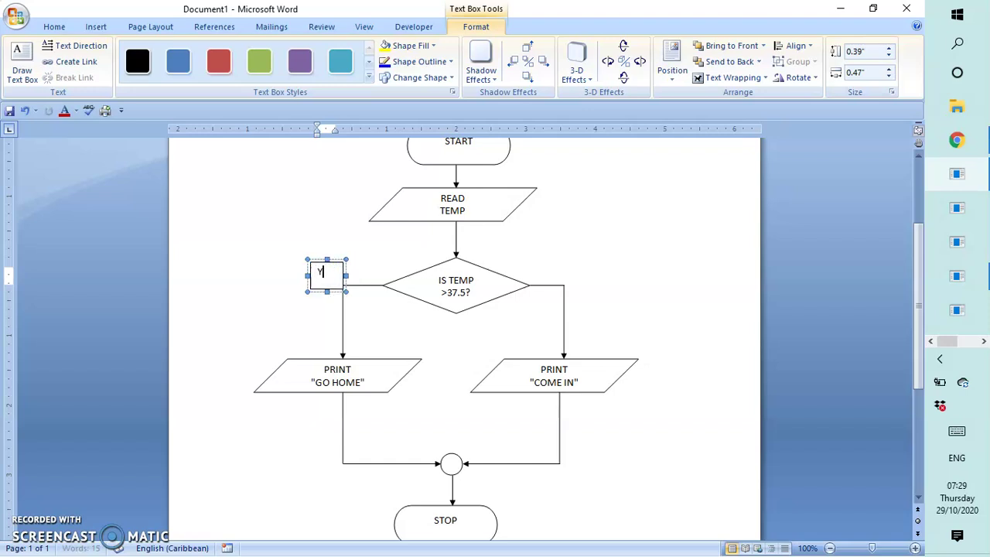
- Move the YES text box down slightly beside the "GO HOME" branch corner and remove its outline
click(338, 261)
drag(334, 273, 333, 274)
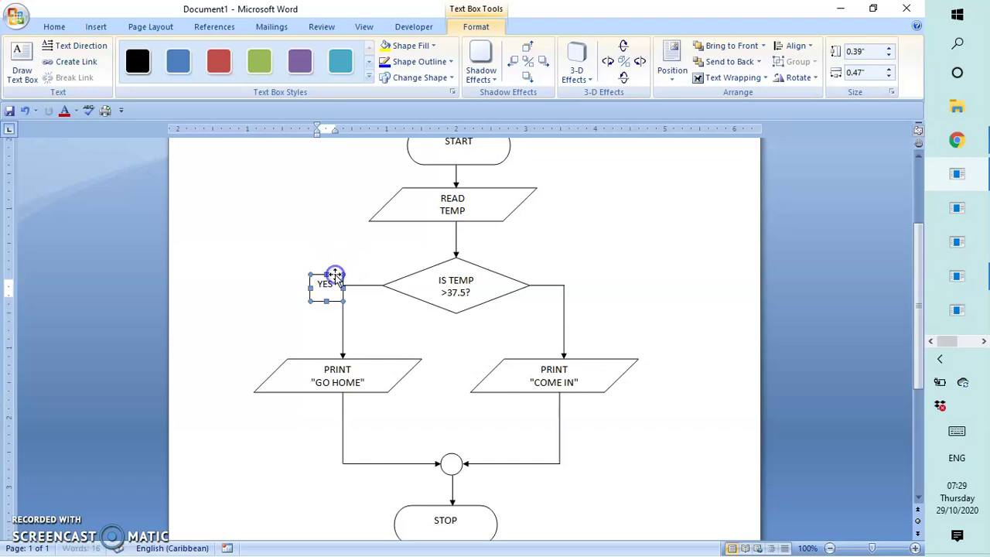
click(452, 63)
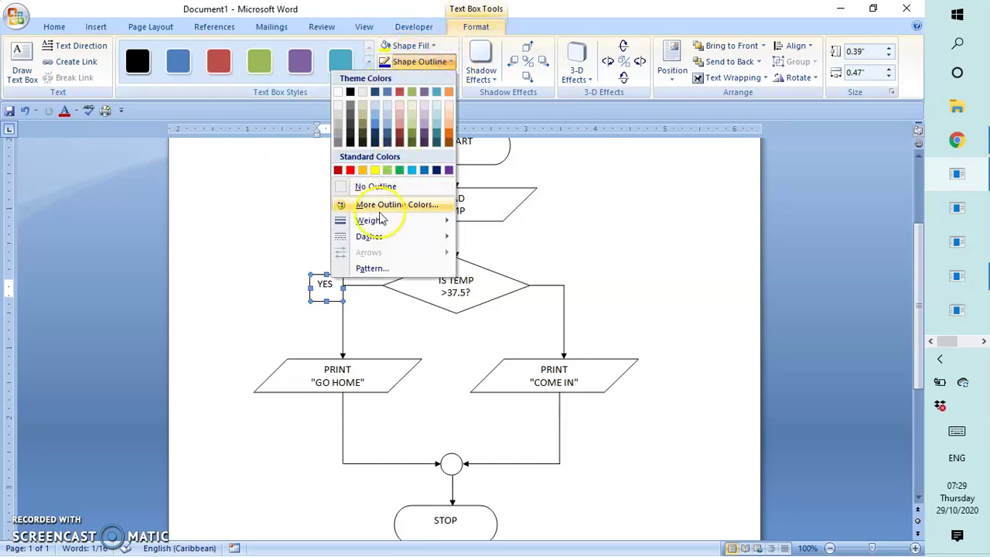
click(369, 186)
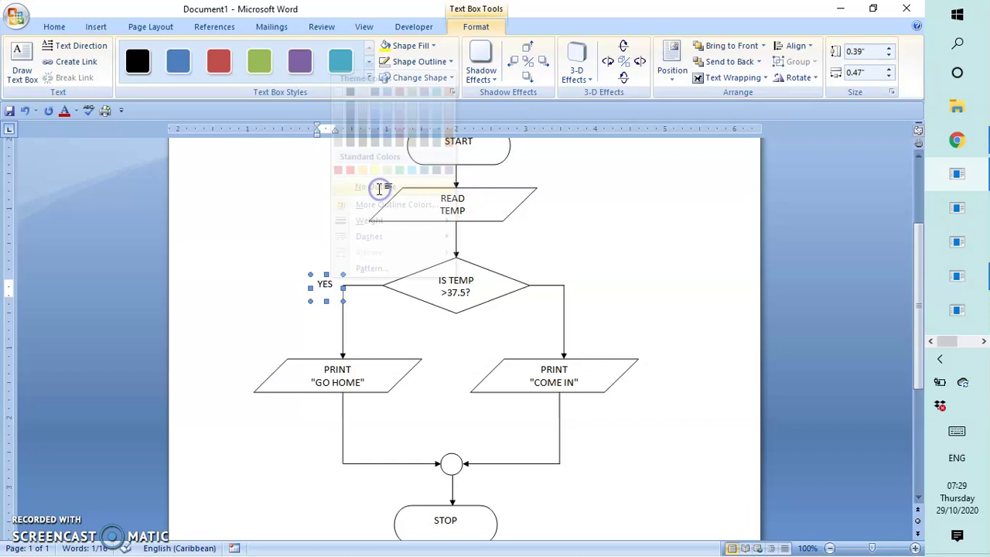
- Shift the YES text box slightly left, away from the corner of the "GO HOME" branch line
click(362, 310)
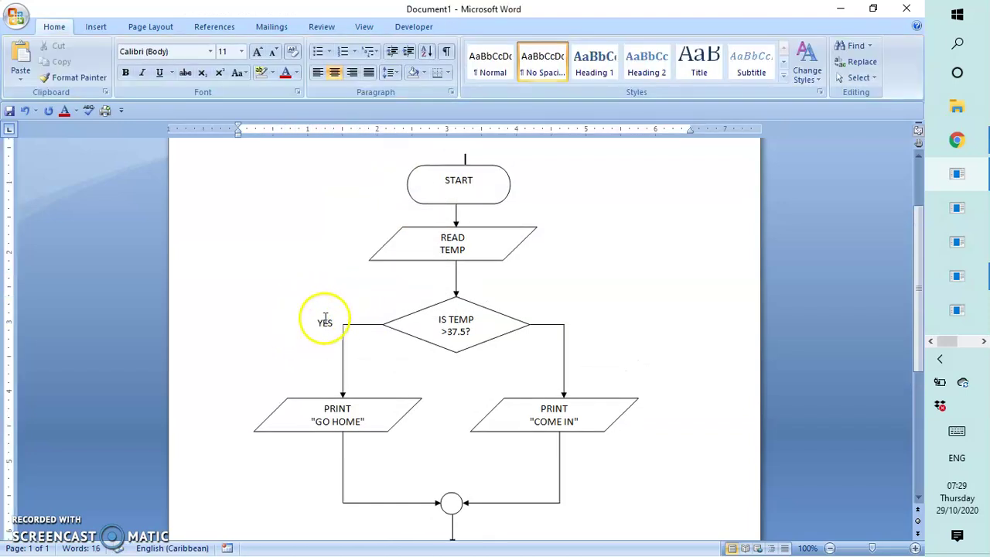
click(329, 341)
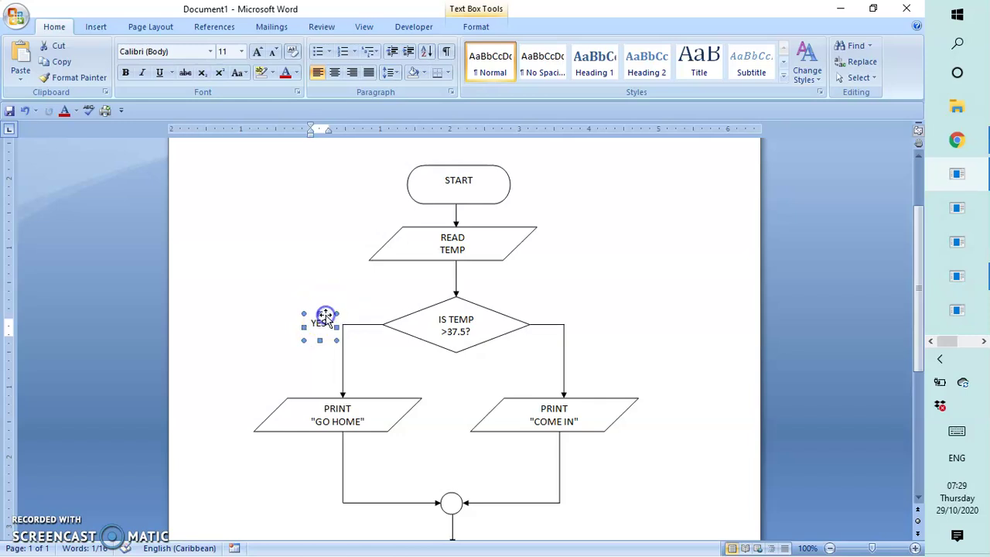
click(321, 356)
click(316, 327)
click(315, 325)
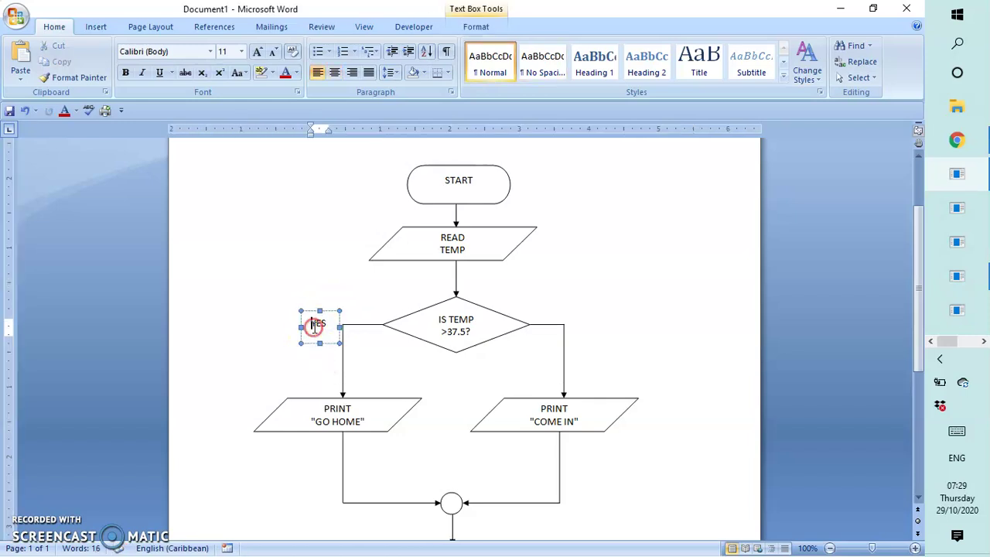
- Copy the YES text box to the corner of the decision's "COME IN" branch and change the copy's text to NO
right_click(311, 325)
click(326, 311)
right_click(327, 312)
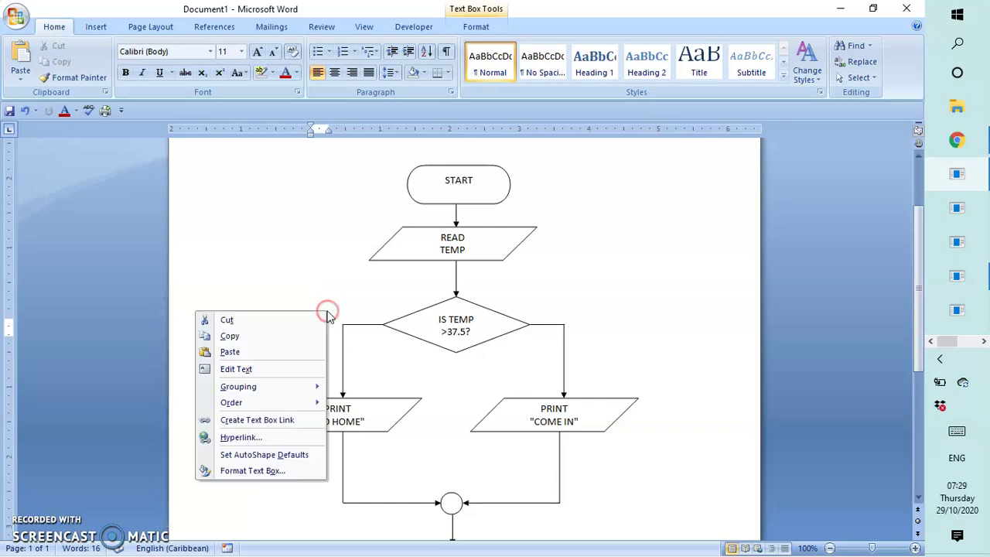
click(265, 337)
click(287, 287)
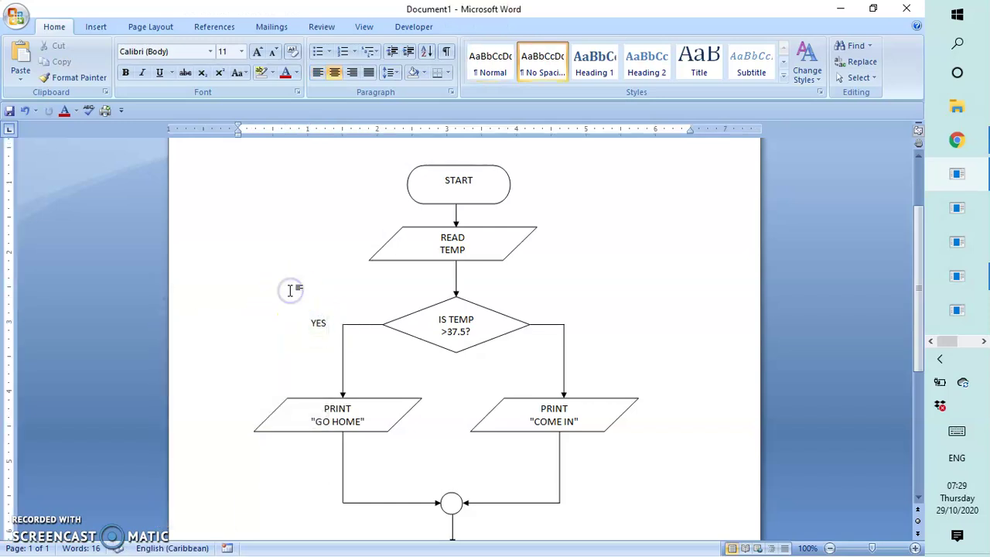
key(ctrl+v)
click(337, 346)
drag(337, 345, 601, 313)
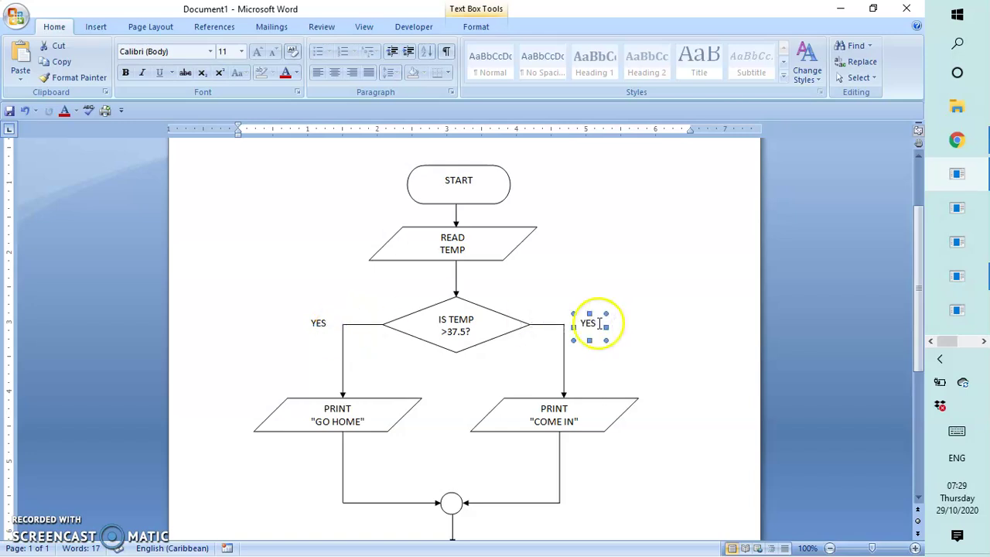
click(599, 323)
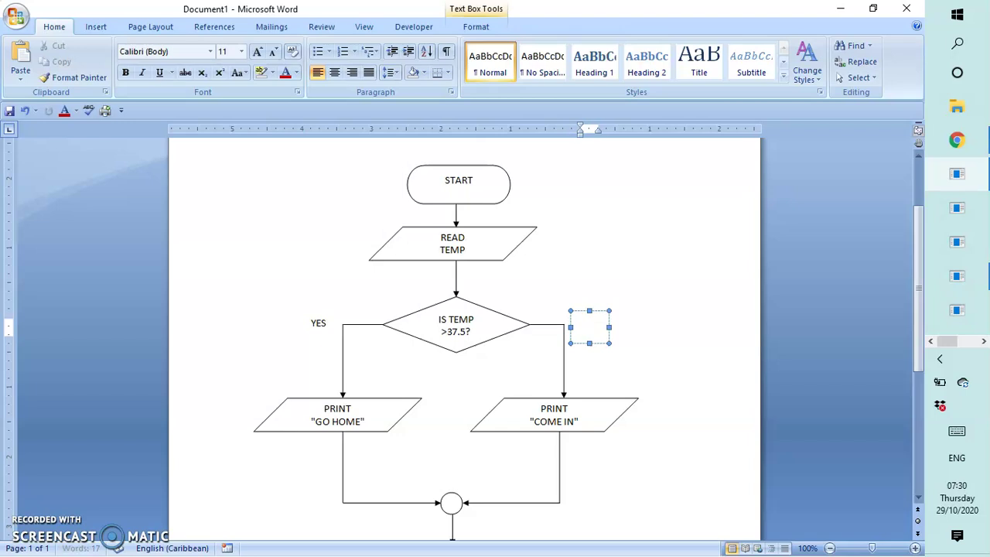
click(644, 338)
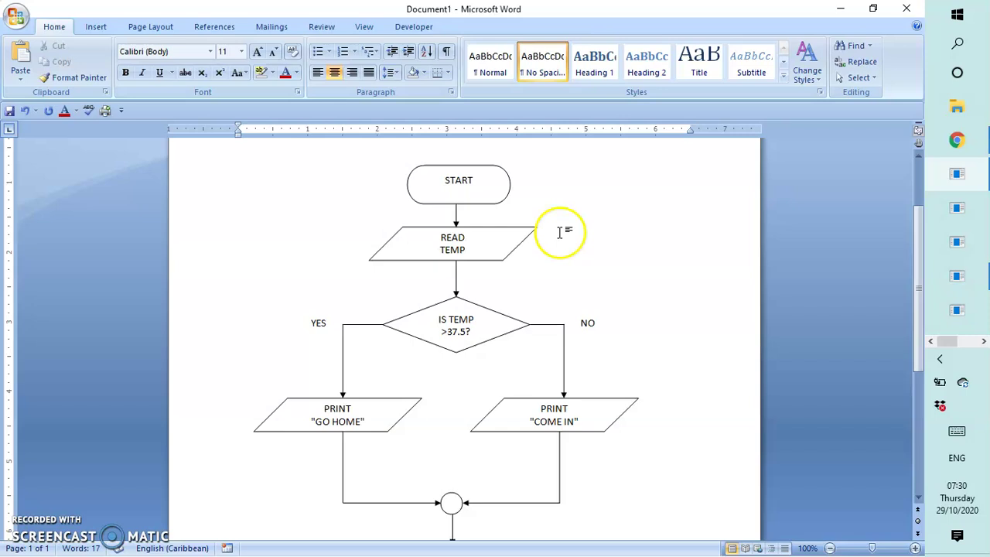
- Apply the solid blue text box style to the START and STOP terminators
click(474, 180)
click(472, 11)
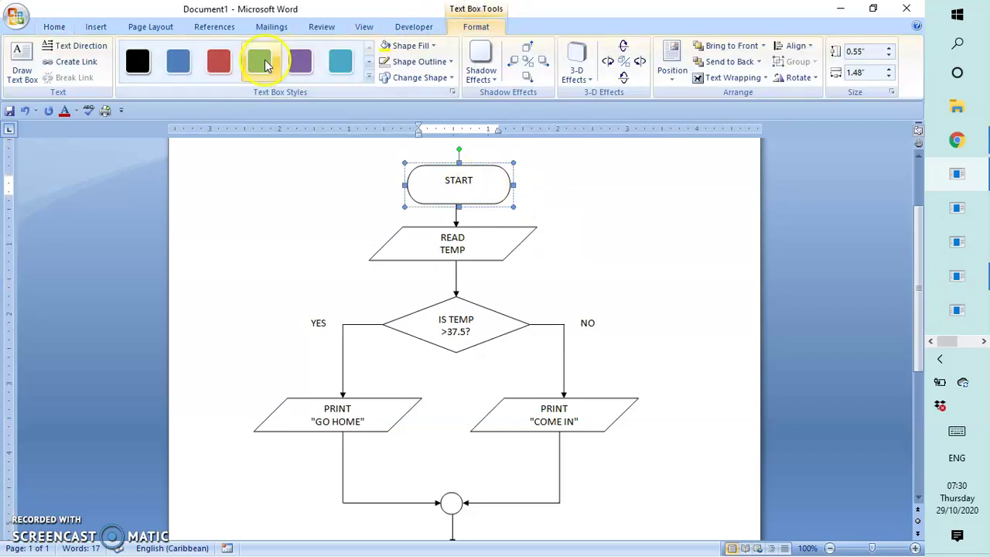
click(182, 65)
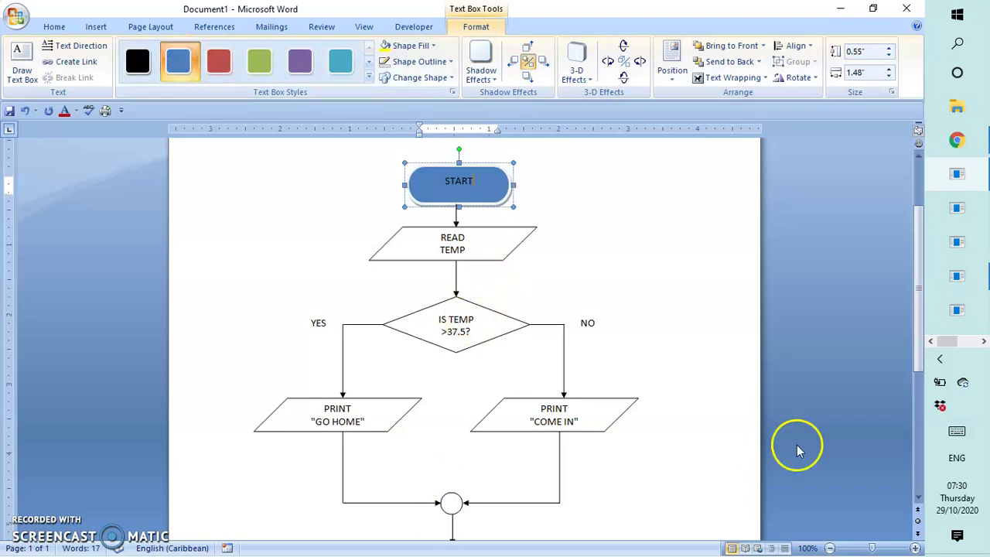
drag(921, 244, 919, 299)
click(460, 426)
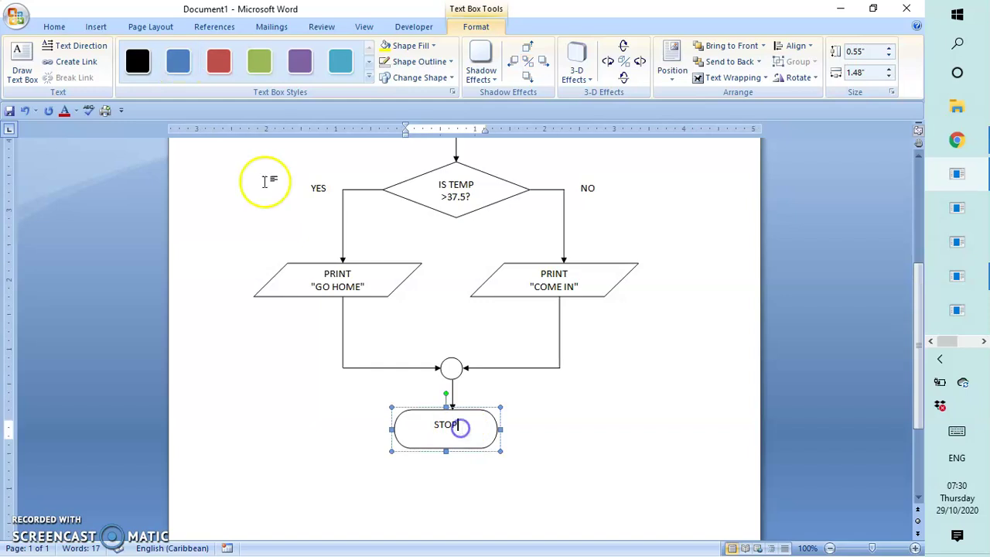
click(179, 62)
- Apply the solid green text box style to the PRINT "GO HOME", PRINT "COME IN" and READ TEMP parallelograms
click(393, 267)
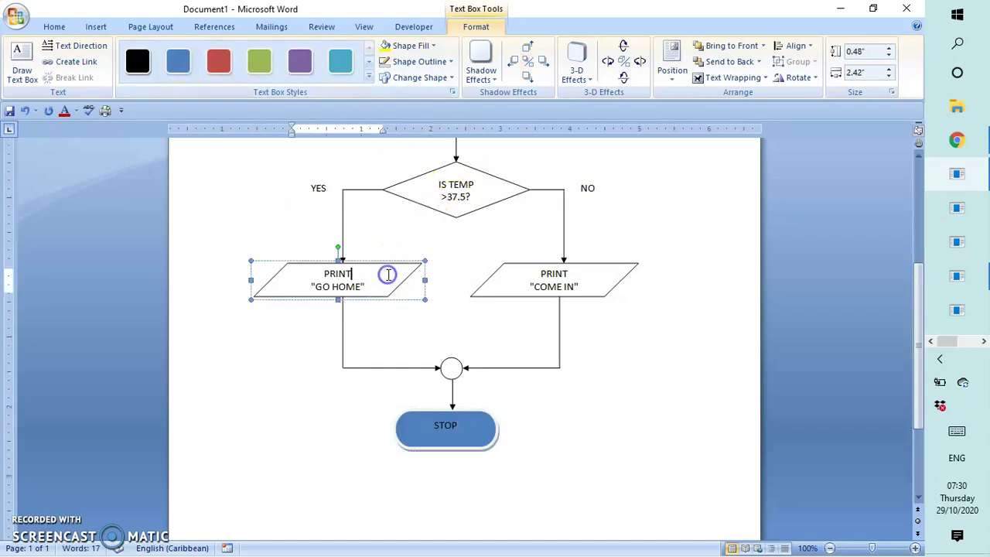
click(260, 61)
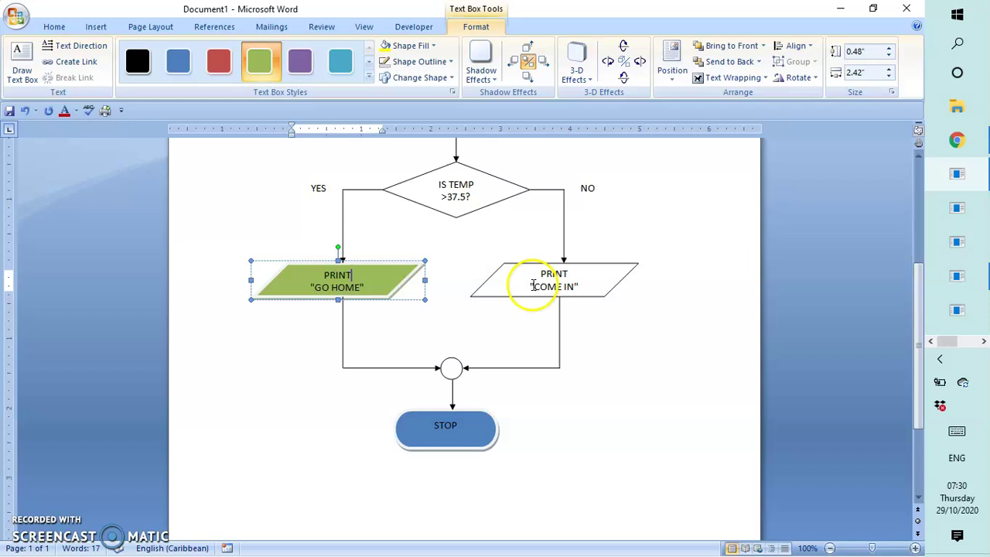
click(511, 275)
click(262, 56)
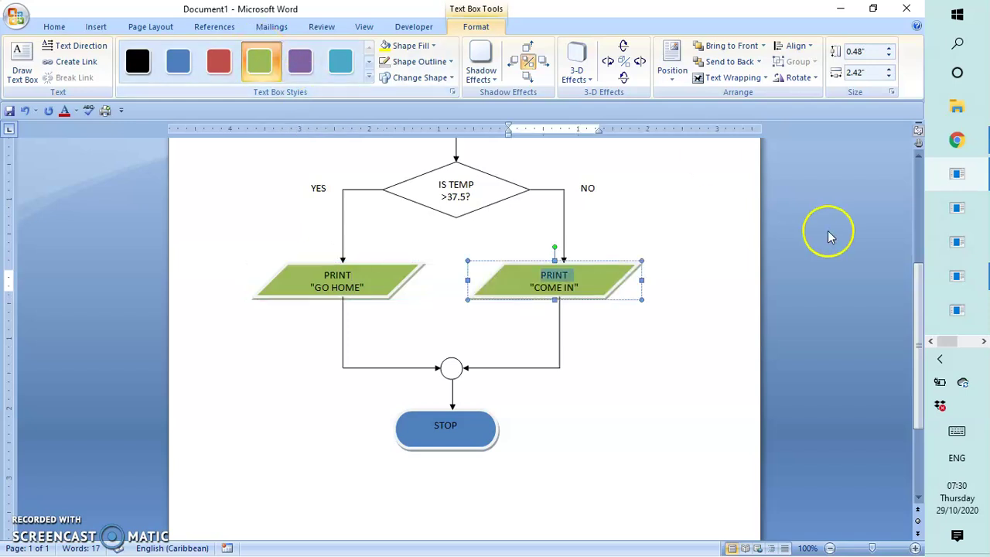
drag(919, 325, 907, 284)
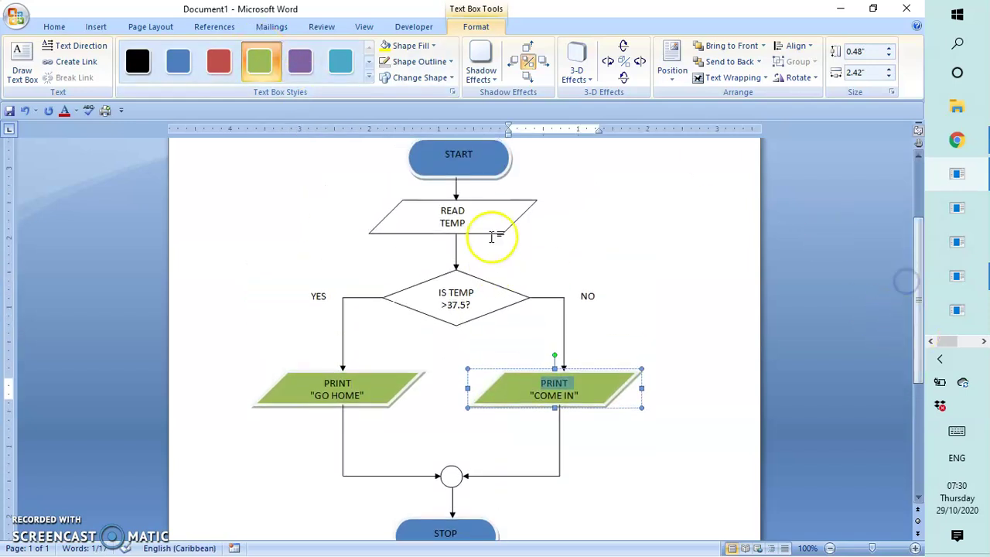
click(489, 217)
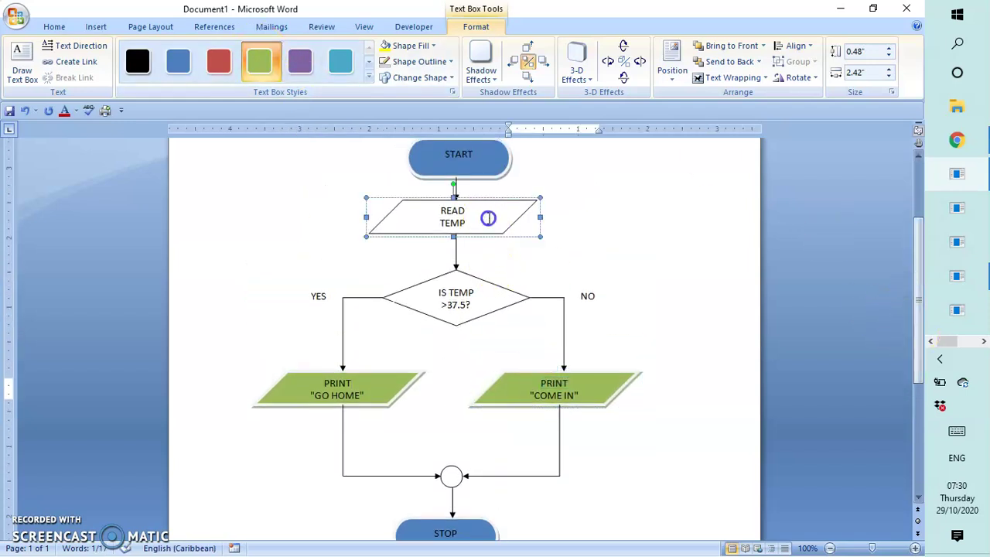
click(261, 60)
- Apply the solid red text box style to the IS TEMP >37.5? decision diamond
click(462, 297)
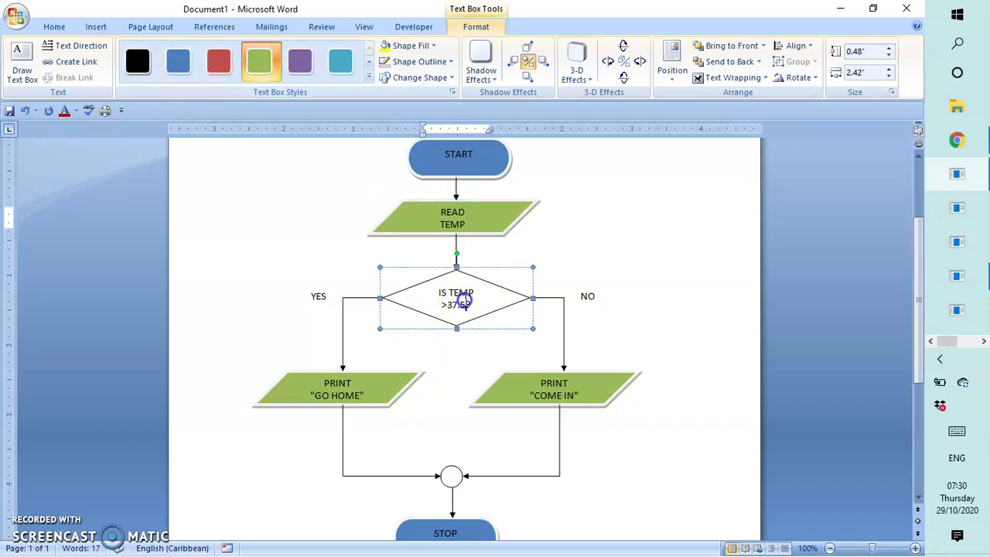
click(218, 62)
click(706, 272)
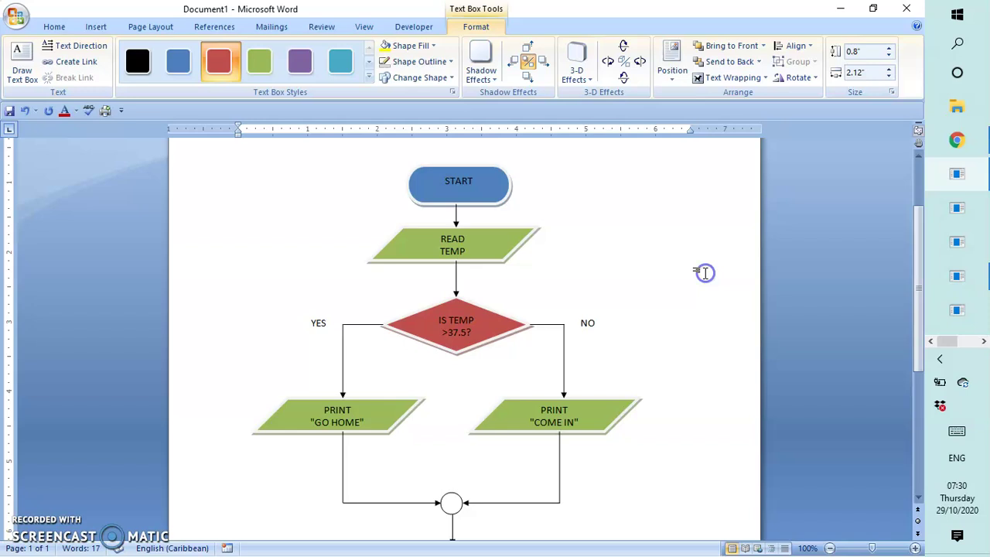
- Check the whole flowchart page in Print Preview, then return to the document
drag(919, 341, 906, 294)
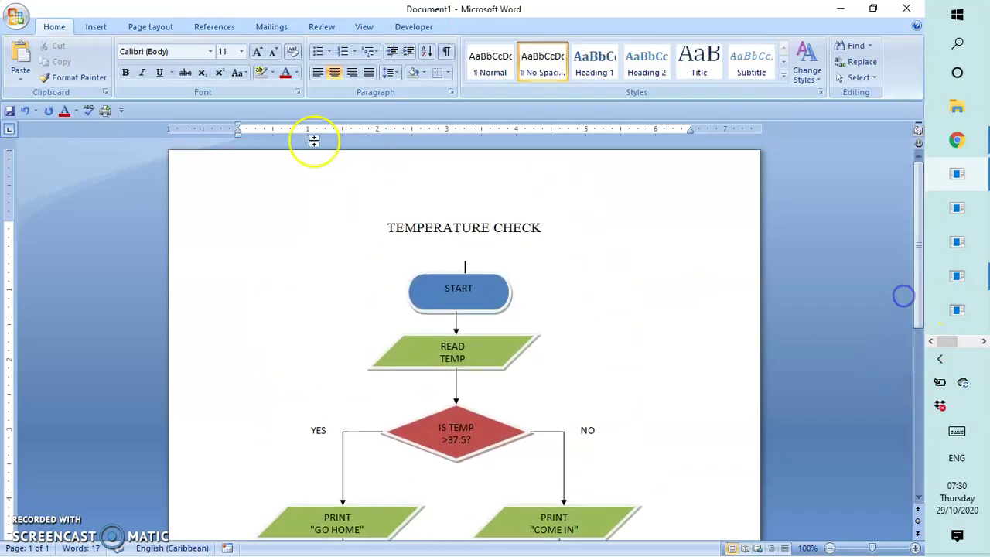
click(17, 14)
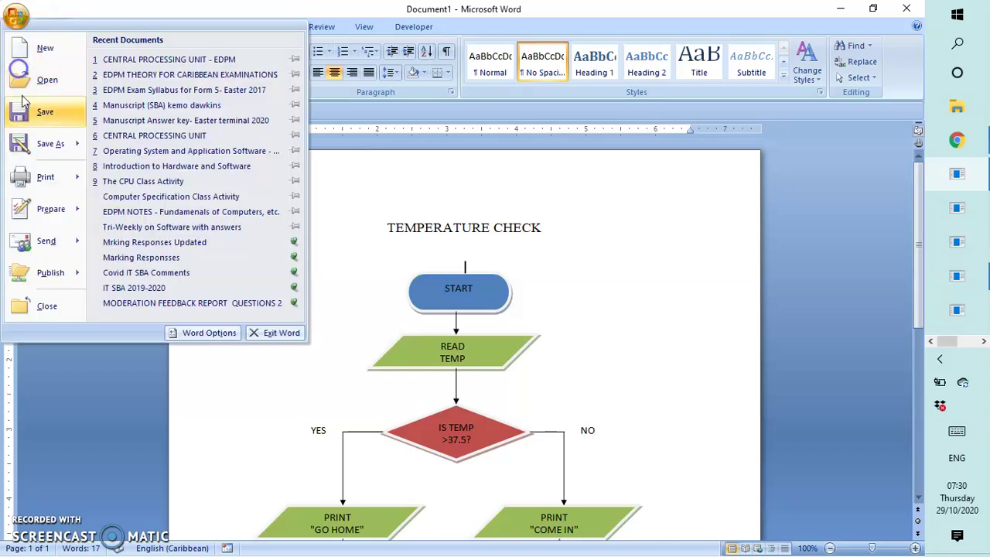
mouse_move(70, 177)
click(166, 138)
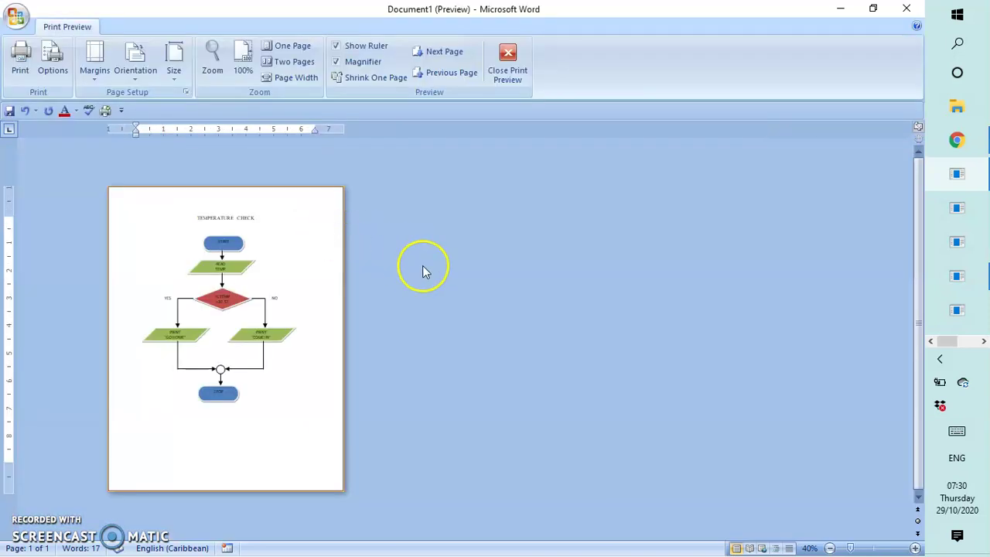
click(509, 55)
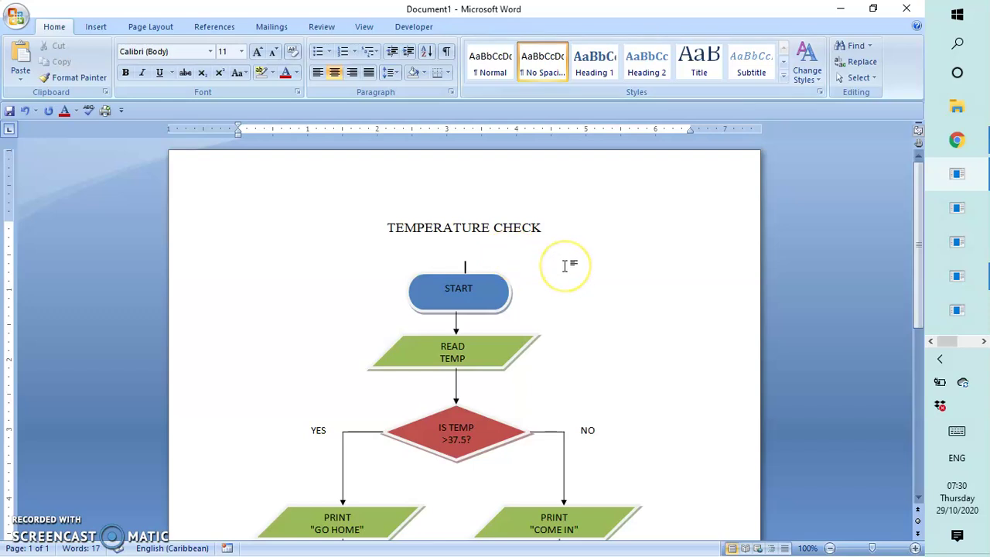